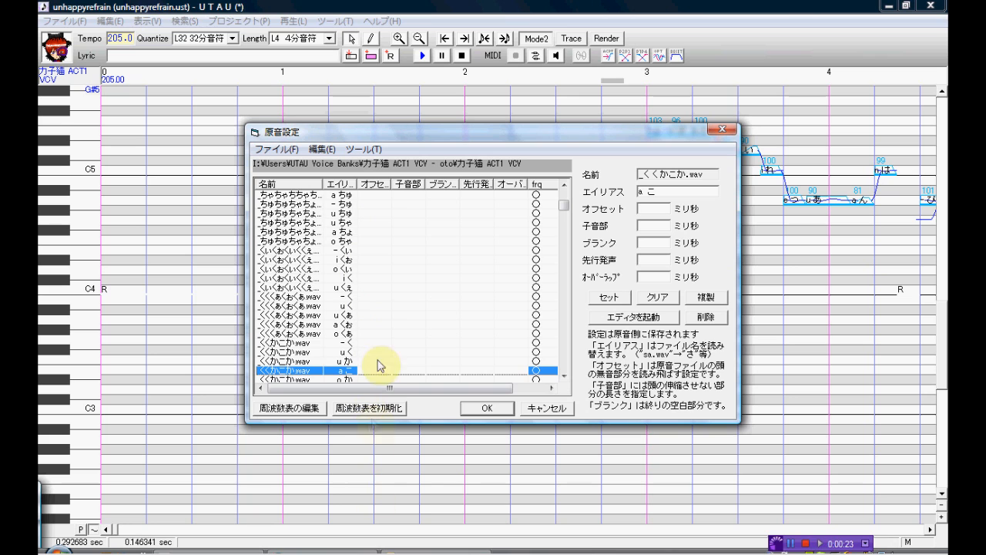
# Look through the first entries of the voicebank's oto list, starting from the beginning.
pyautogui.moveTo(564, 206); pyautogui.dragTo(560, 178)
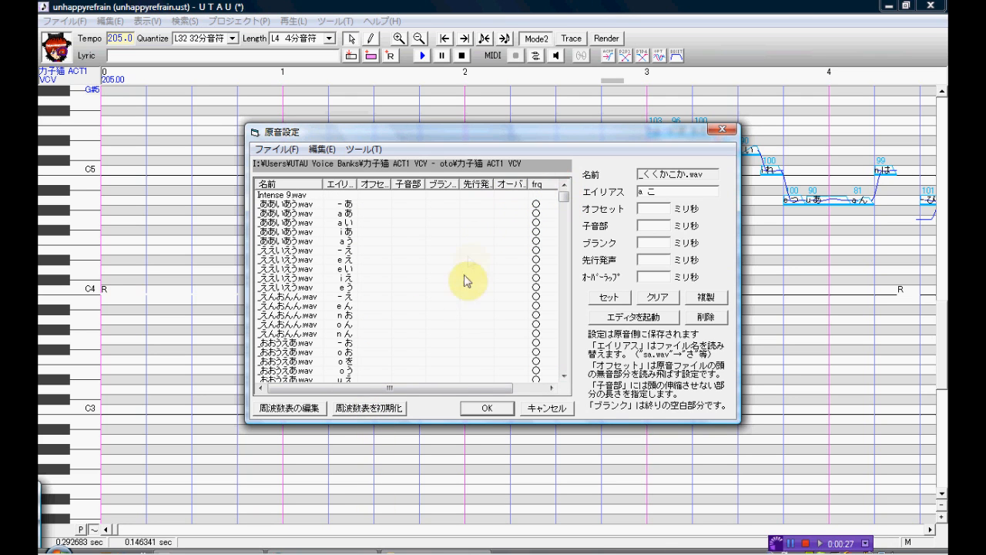
pyautogui.click(566, 376)
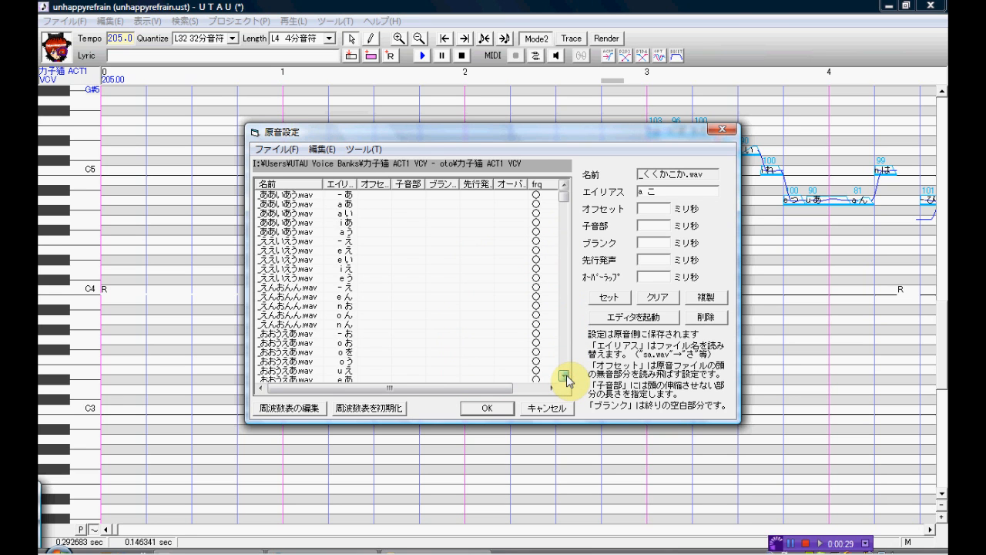
pyautogui.click(566, 378)
pyautogui.click(565, 378)
pyautogui.click(565, 378)
pyautogui.click(566, 377)
pyautogui.click(565, 377)
pyautogui.click(565, 377)
pyautogui.click(565, 377)
pyautogui.click(565, 378)
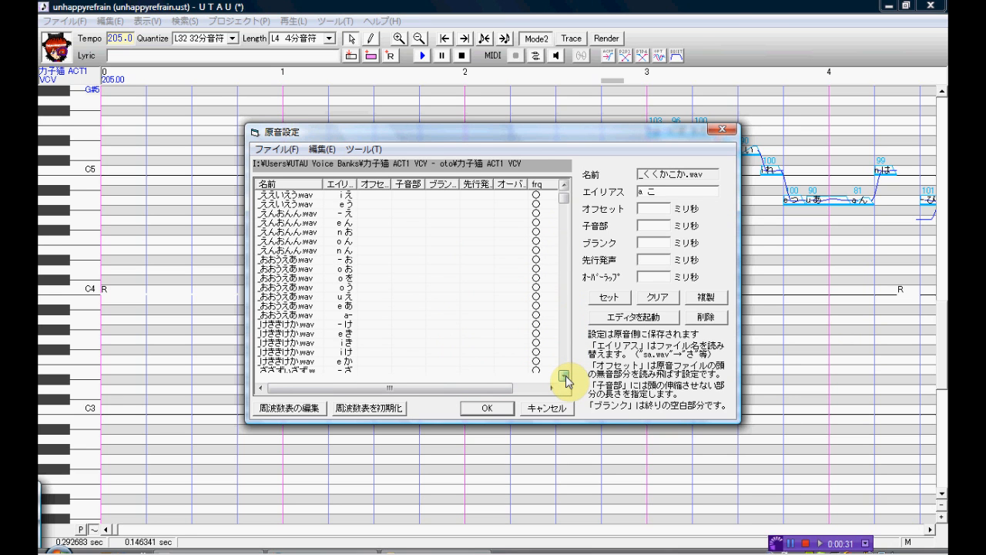
pyautogui.click(566, 378)
pyautogui.click(566, 377)
pyautogui.click(565, 378)
pyautogui.click(565, 377)
pyautogui.click(565, 378)
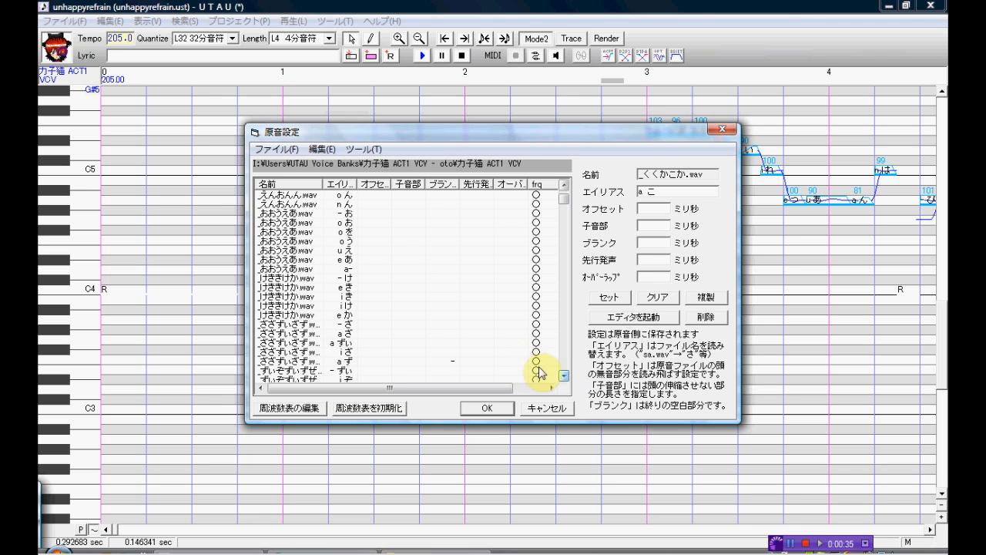
pyautogui.click(565, 376)
pyautogui.click(565, 376)
pyautogui.click(564, 375)
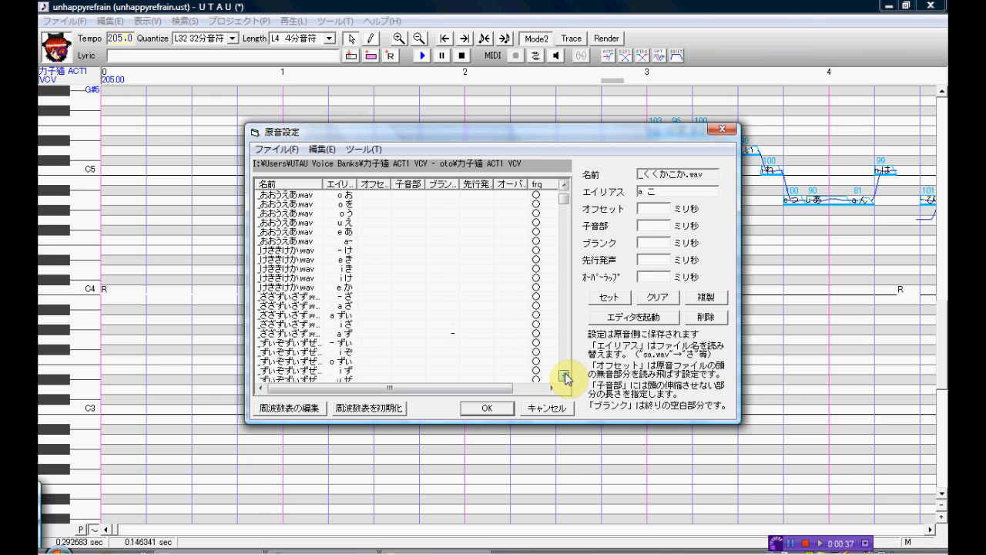
pyautogui.click(565, 376)
pyautogui.click(564, 376)
pyautogui.click(564, 376)
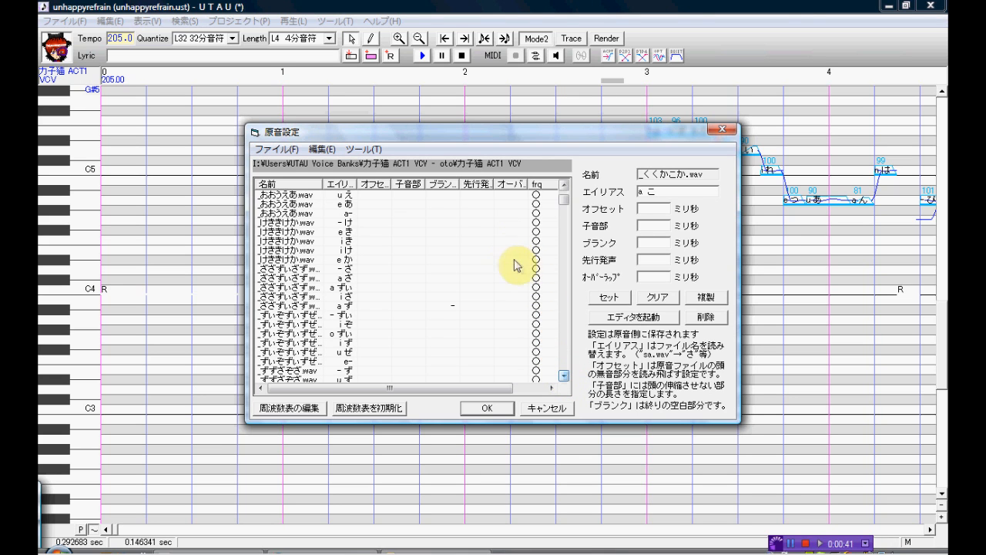
pyautogui.click(565, 377)
pyautogui.click(566, 377)
pyautogui.click(565, 377)
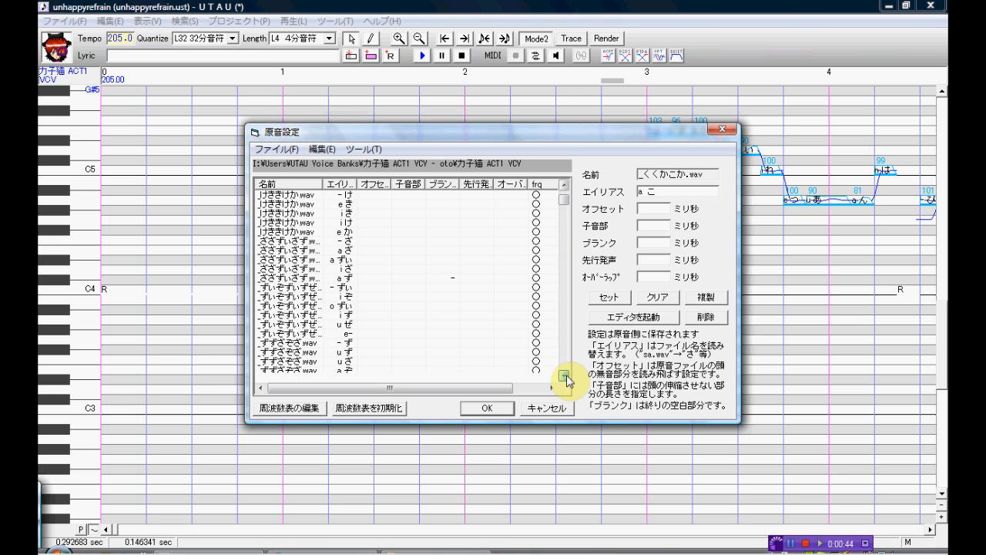
# Open the "a か" entry of _かかきかく.wav in the waveform editor and enlarge the editor window to nearly full screen.
pyautogui.moveTo(565, 204); pyautogui.dragTo(565, 224)
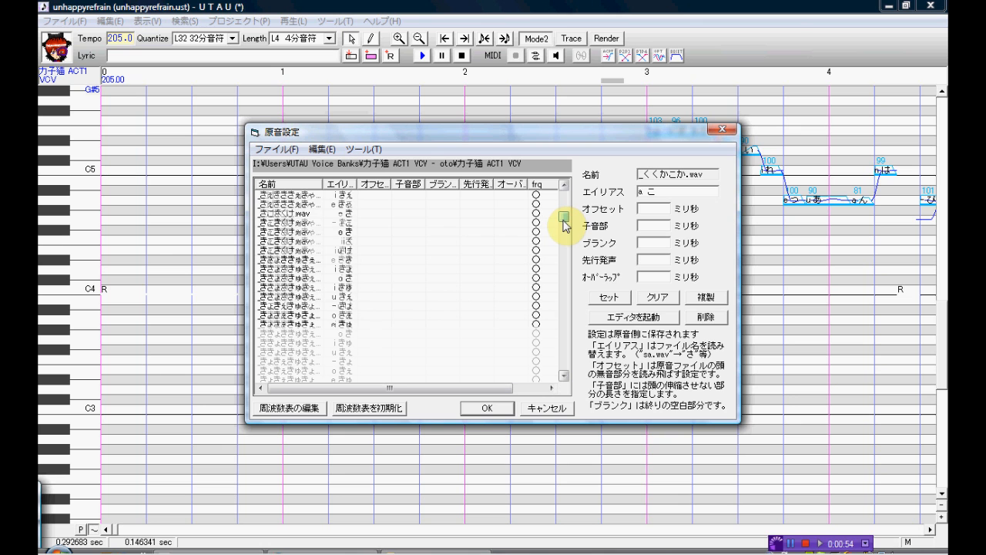
pyautogui.moveTo(564, 221); pyautogui.dragTo(563, 224)
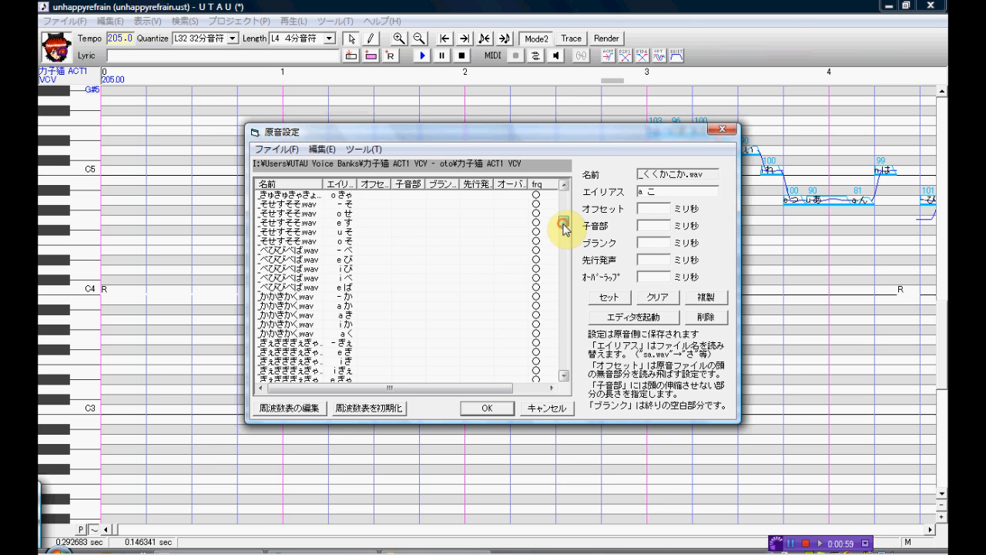
pyautogui.click(351, 296)
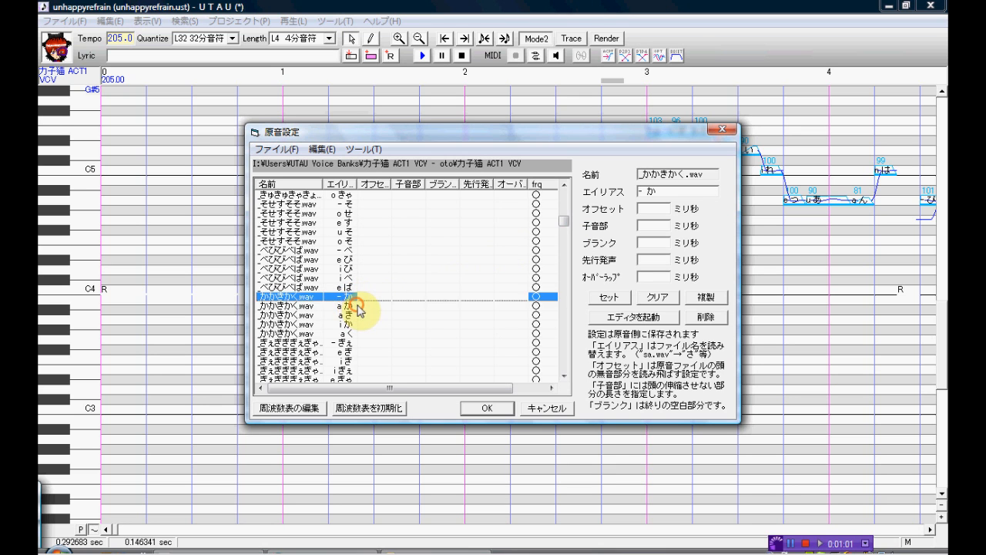
pyautogui.click(358, 306)
pyautogui.click(635, 316)
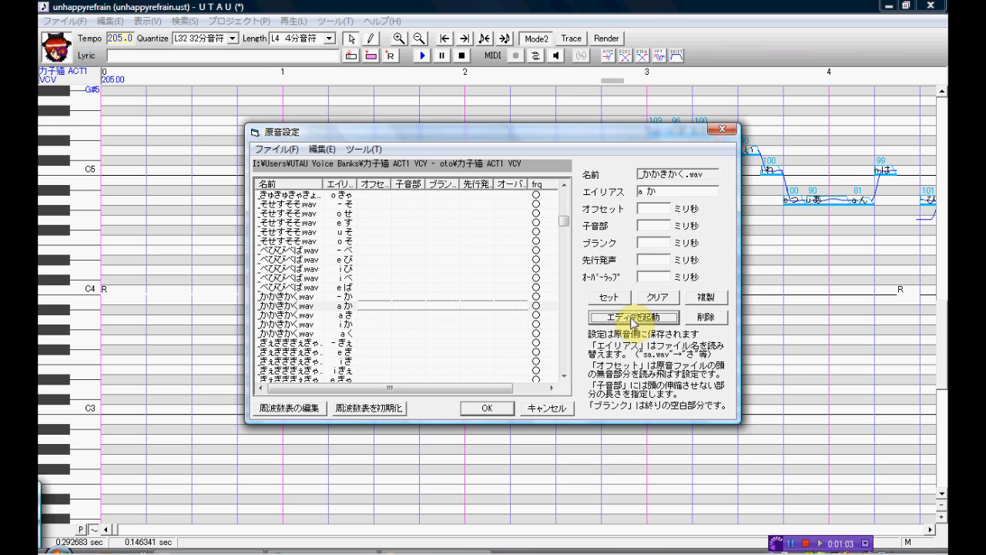
pyautogui.moveTo(520, 374); pyautogui.dragTo(335, 71)
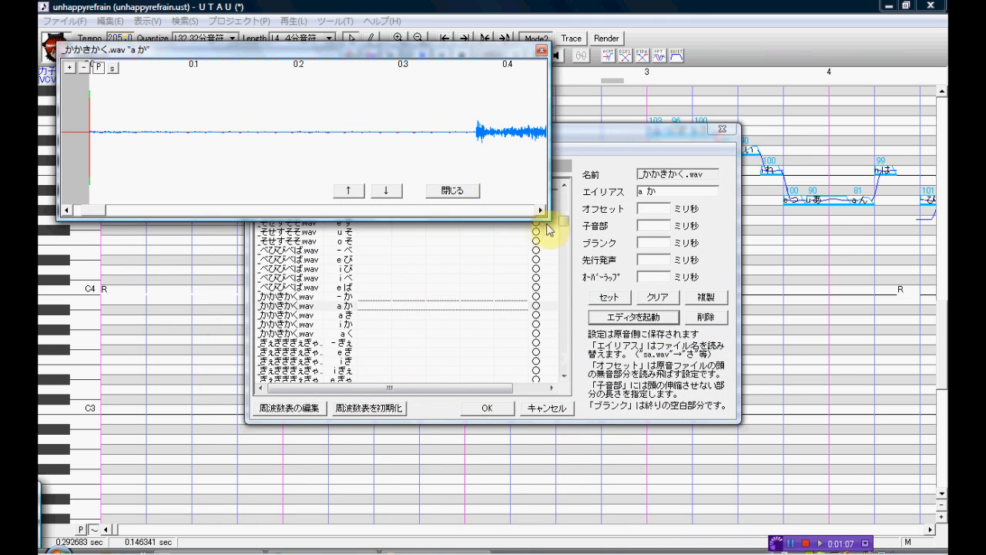
pyautogui.moveTo(547, 220); pyautogui.dragTo(898, 484)
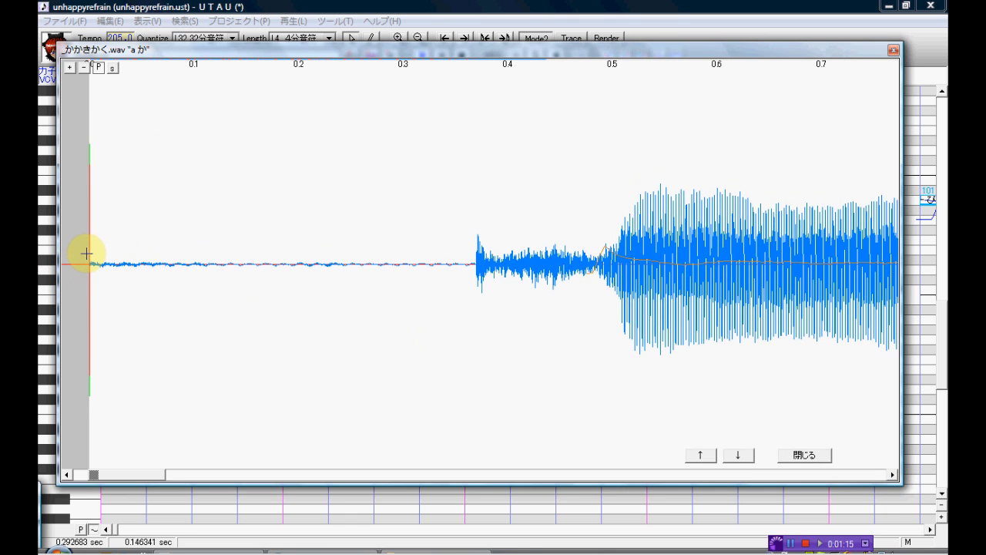
# Place the preutterance marker at about 151 ms, the overlap at about 59 ms and the end of the consonant area at about 407 ms.
pyautogui.moveTo(90, 251); pyautogui.dragTo(247, 258)
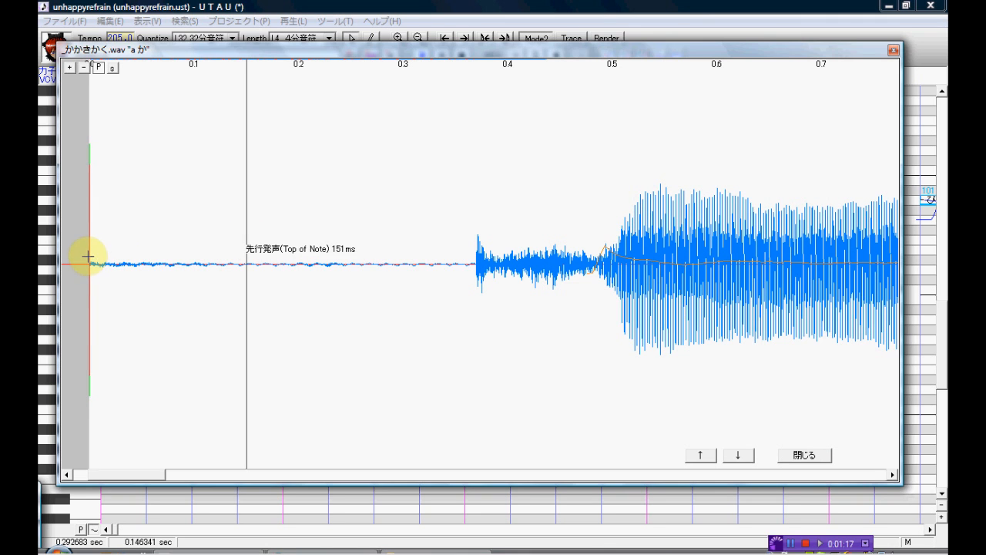
pyautogui.moveTo(84, 249); pyautogui.dragTo(152, 262)
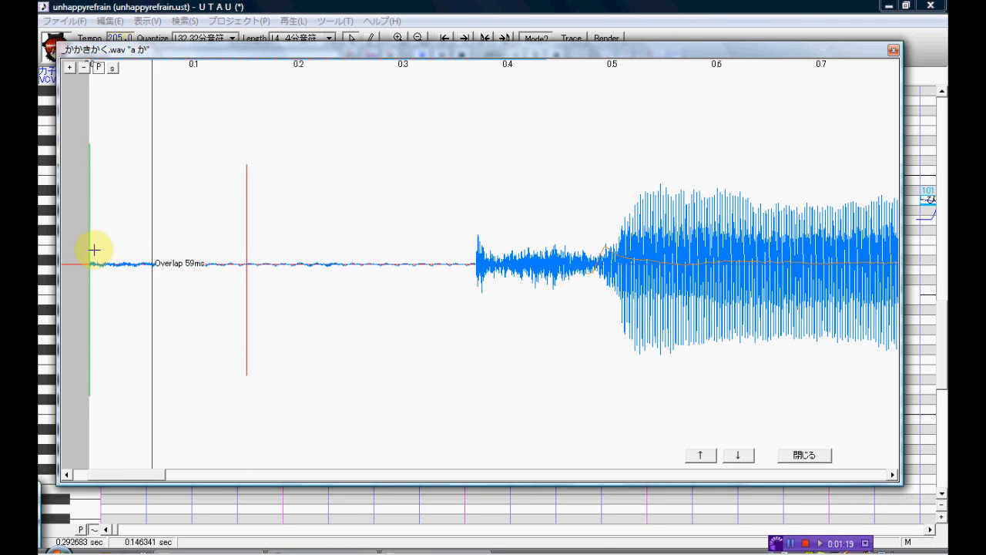
pyautogui.moveTo(83, 248); pyautogui.dragTo(516, 285)
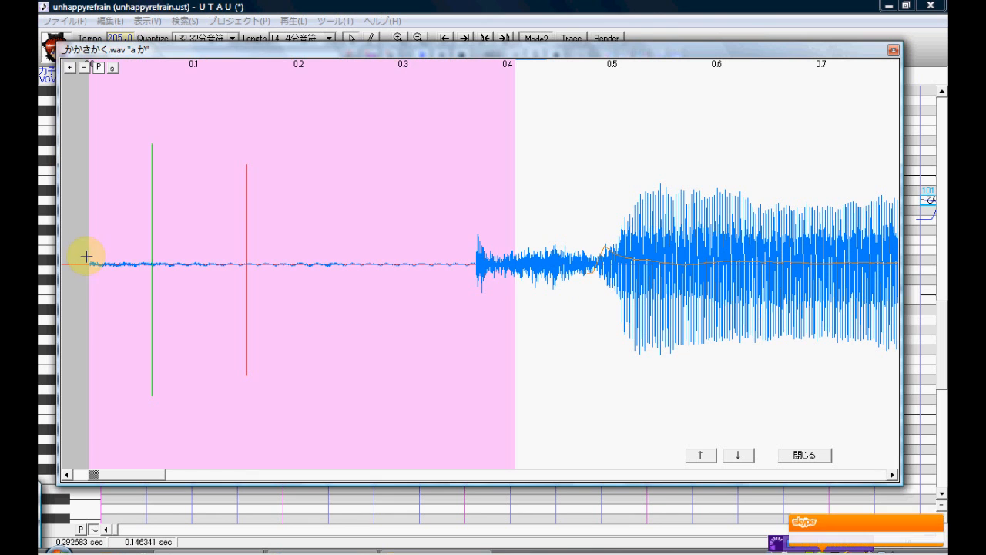
# Move the offset to about 898 ms, where the first vowel starts to fade before the second か.
pyautogui.moveTo(88, 257); pyautogui.dragTo(846, 294)
pyautogui.moveTo(143, 474)
pyautogui.mouseDown()
pyautogui.moveTo(302, 467)
pyautogui.moveTo(289, 481)
pyautogui.moveTo(305, 482)
pyautogui.moveTo(260, 485)
pyautogui.moveTo(242, 396)
pyautogui.mouseUp()
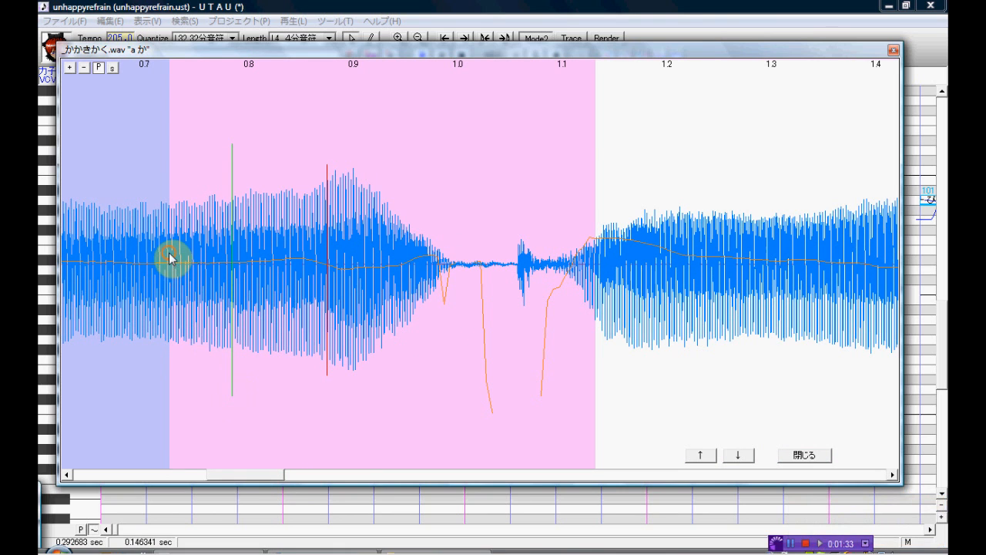
pyautogui.moveTo(205, 263); pyautogui.dragTo(192, 260)
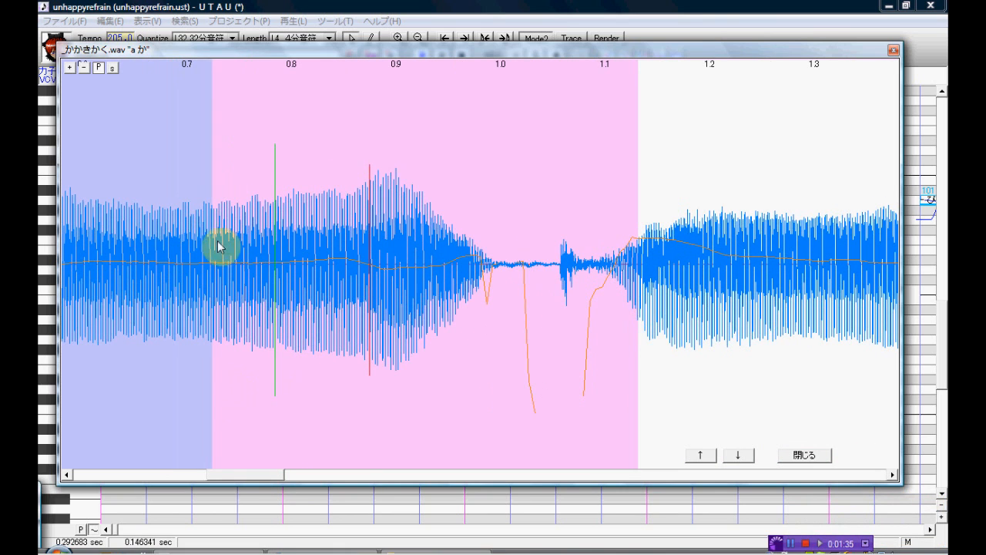
pyautogui.moveTo(213, 153); pyautogui.dragTo(396, 161)
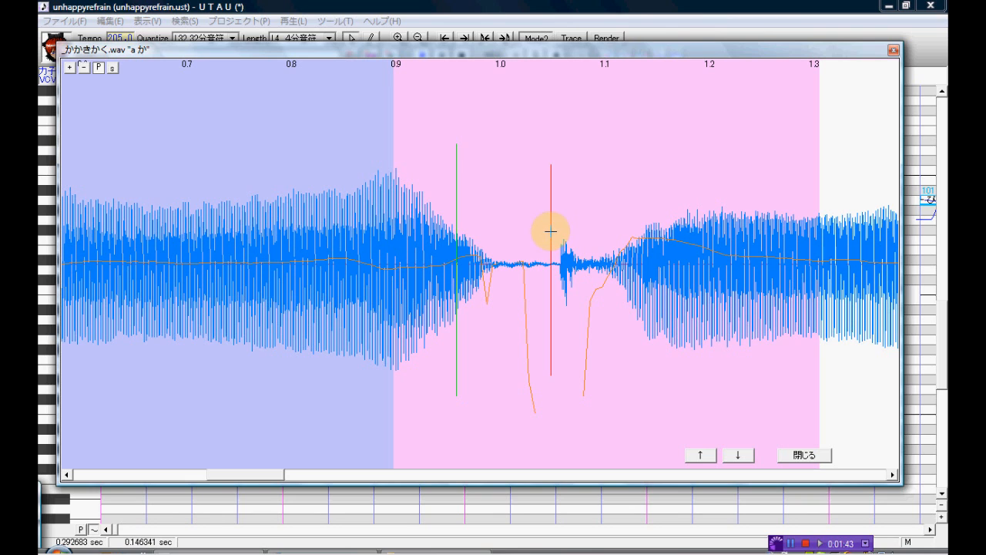
# Adjust the preutterance to about 206 ms and the overlap to about 80 ms, and close the waveform editor.
pyautogui.moveTo(552, 229); pyautogui.dragTo(609, 226)
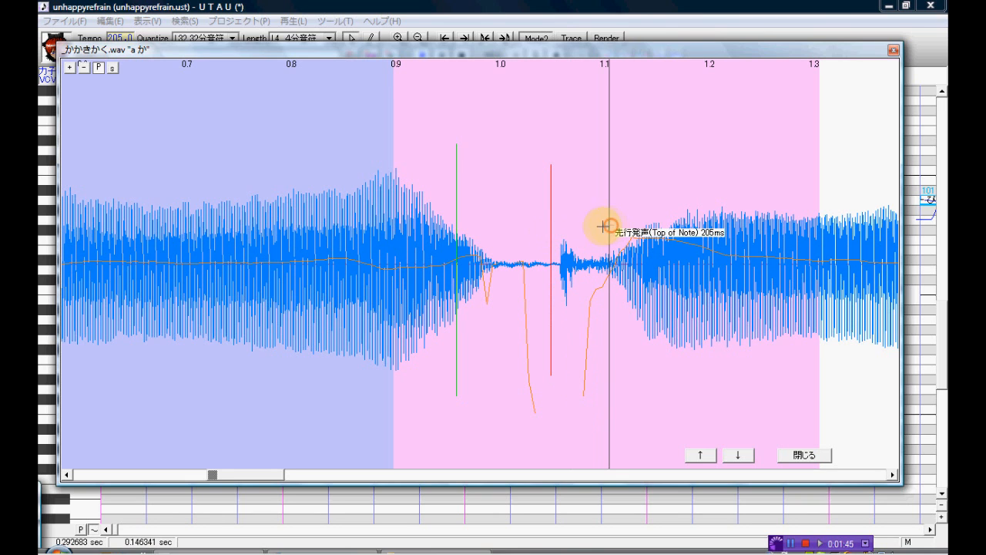
pyautogui.moveTo(533, 243); pyautogui.dragTo(528, 251)
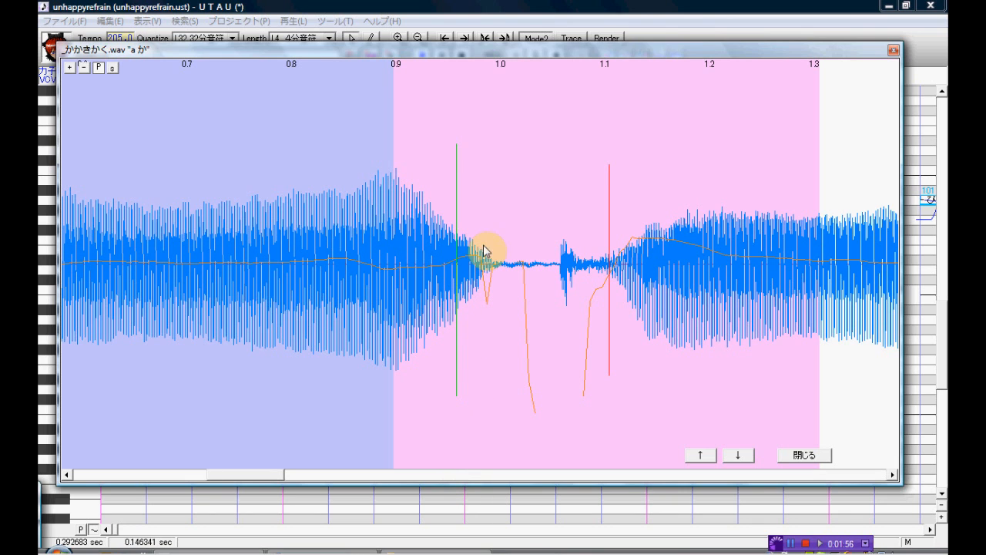
pyautogui.moveTo(458, 192); pyautogui.dragTo(483, 193)
pyautogui.moveTo(505, 231); pyautogui.dragTo(506, 245)
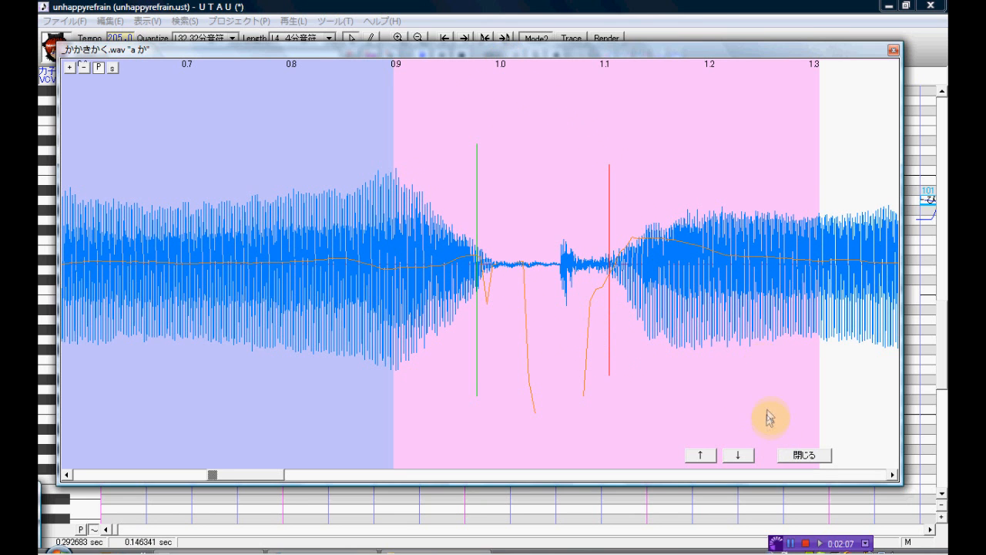
pyautogui.click(797, 455)
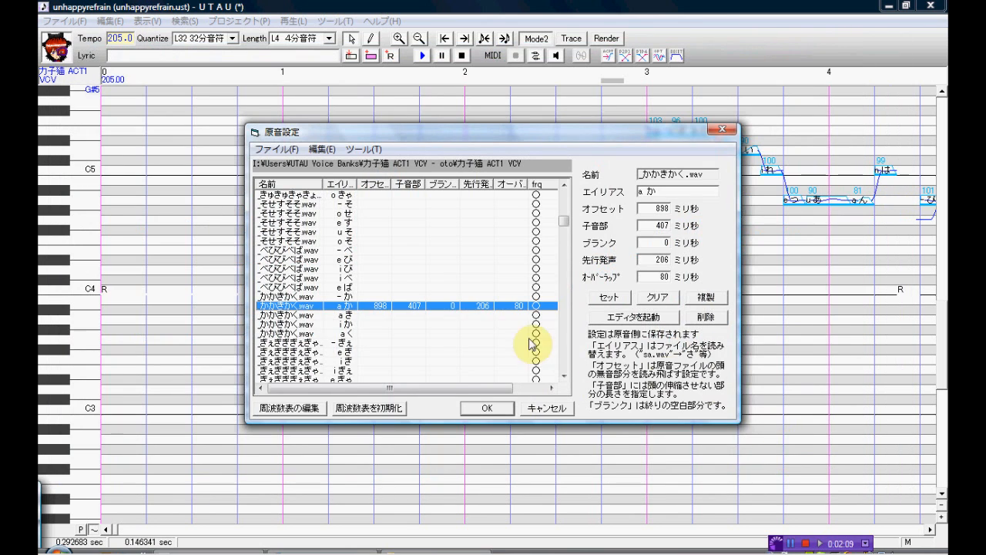
# Set the "a か" consonant to 400 ms and preutterance to 200 ms, and shift its offset to about 907 ms in the waveform editor.
pyautogui.click(667, 243)
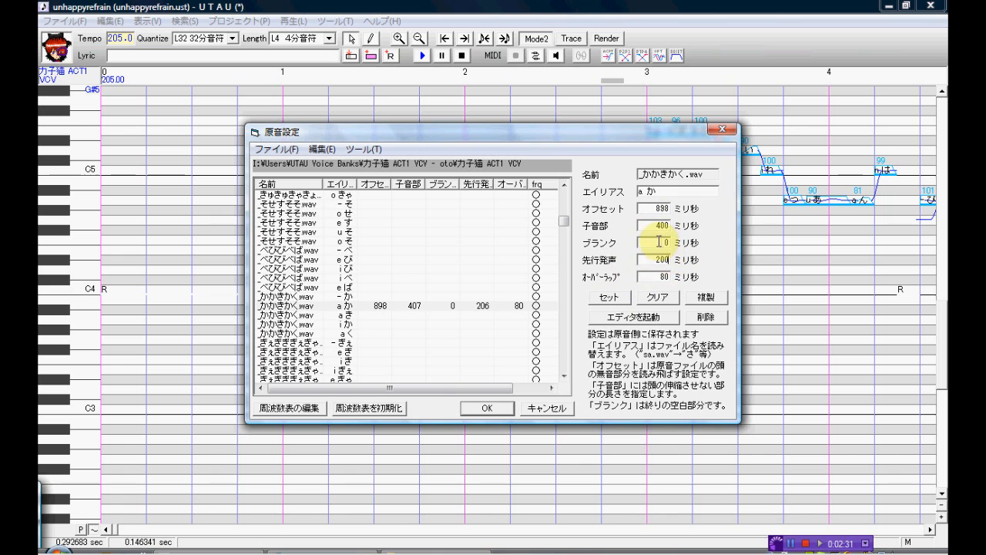
pyautogui.click(620, 299)
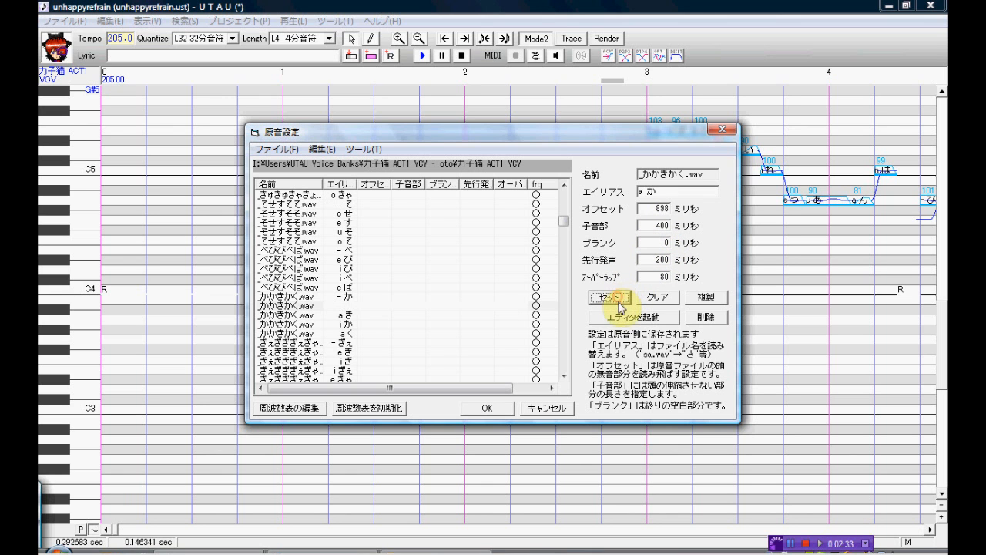
pyautogui.click(616, 320)
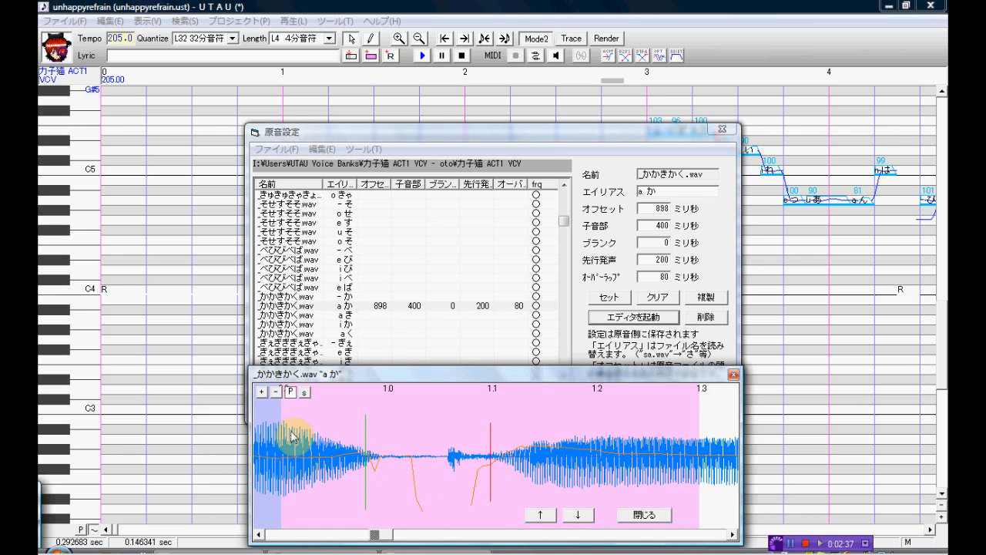
pyautogui.moveTo(282, 420); pyautogui.dragTo(290, 423)
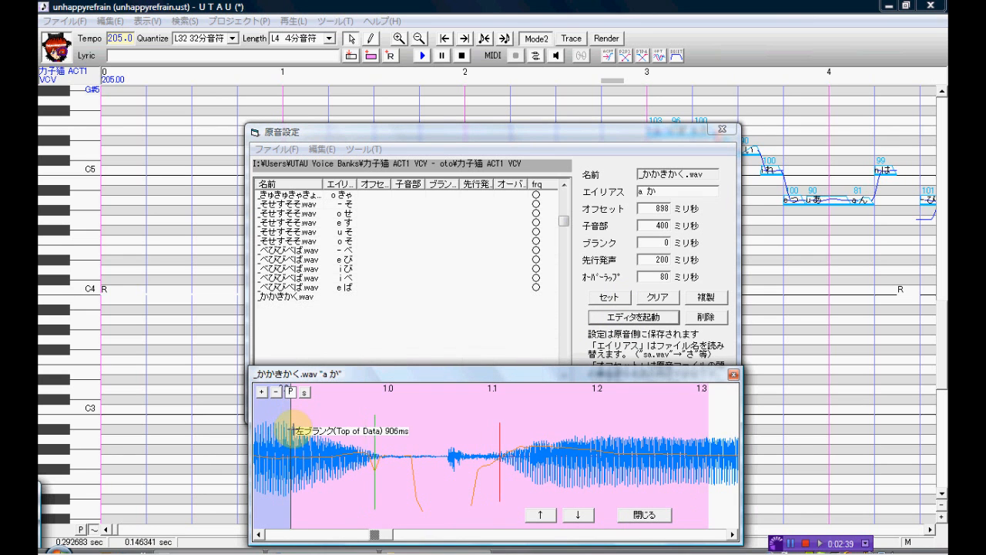
pyautogui.click(625, 508)
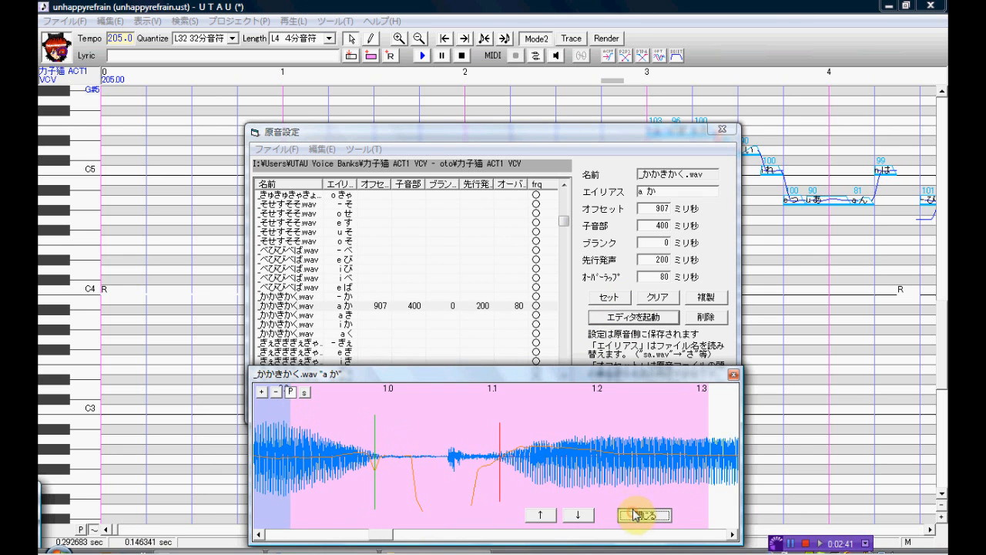
# Set the blank of "a か" to -600 ms and check where the usable sound ends in the waveform editor.
pyautogui.click(656, 245)
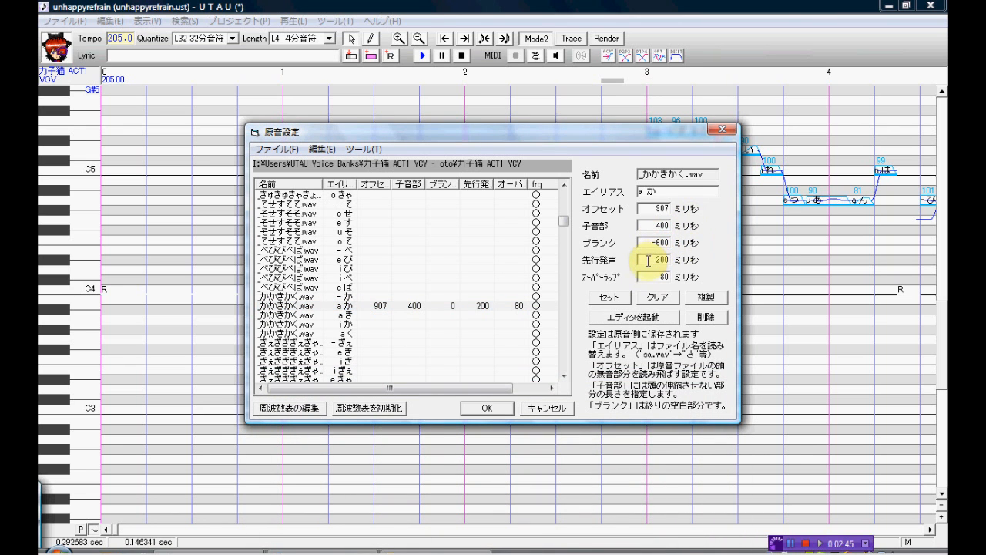
pyautogui.click(616, 319)
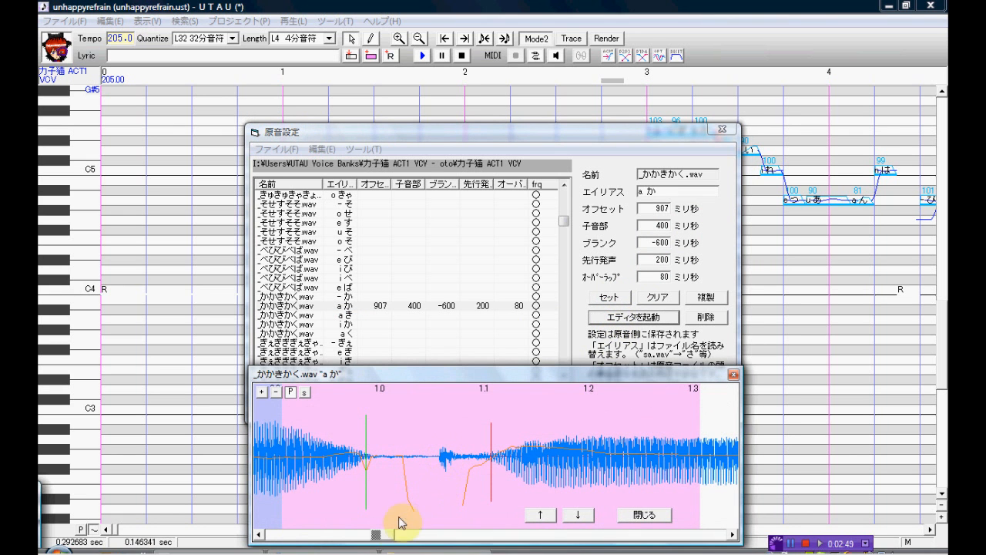
pyautogui.click(441, 538)
pyautogui.moveTo(437, 541); pyautogui.dragTo(416, 539)
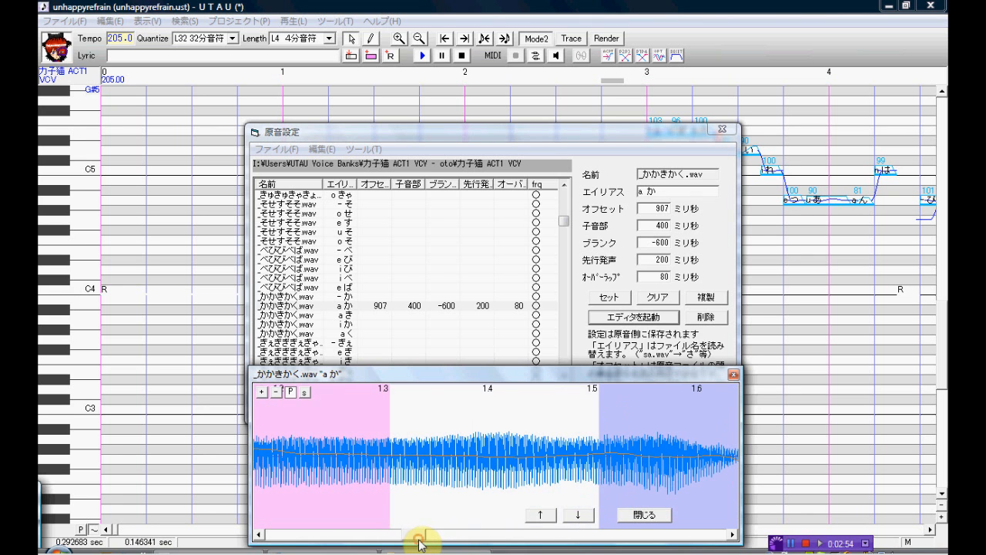
pyautogui.click(644, 516)
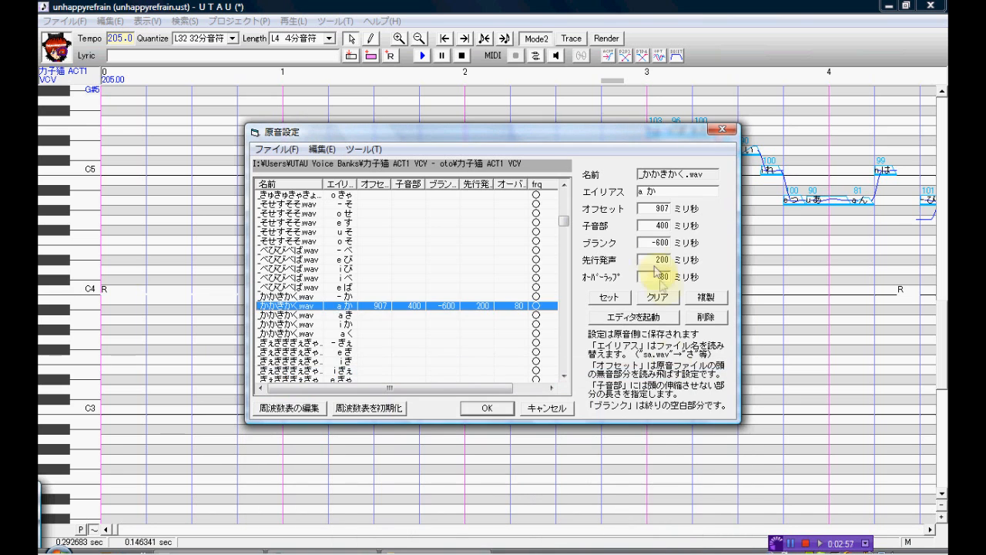
# Set the "a か" consonant to 300 ms and blank to -700 ms, and inspect the sound's end in the waveform editor.
pyautogui.click(657, 225)
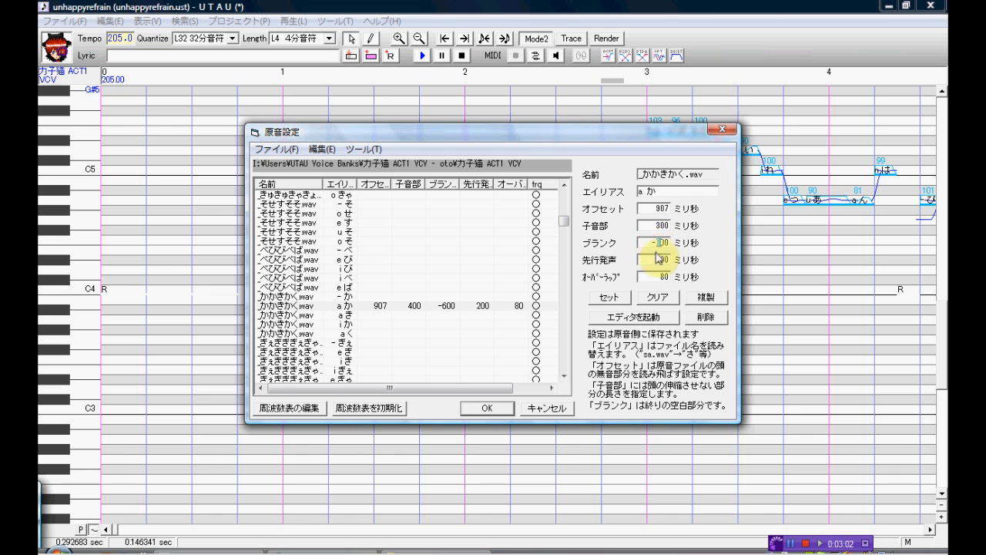
pyautogui.click(620, 299)
pyautogui.click(620, 321)
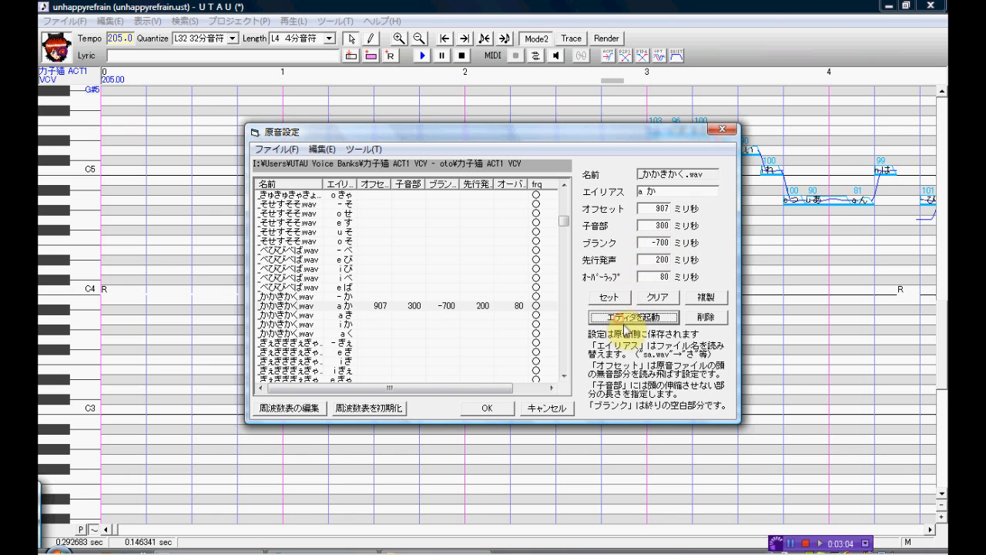
pyautogui.moveTo(385, 534); pyautogui.dragTo(428, 534)
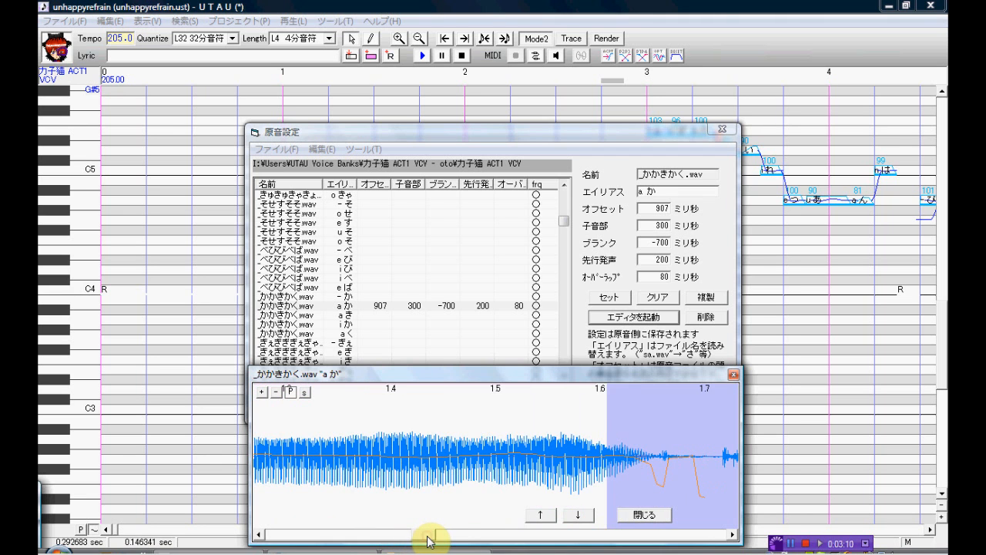
# Close the waveform editor of "a か" and restart the music video in Firefox from the beginning.
pyautogui.click(642, 515)
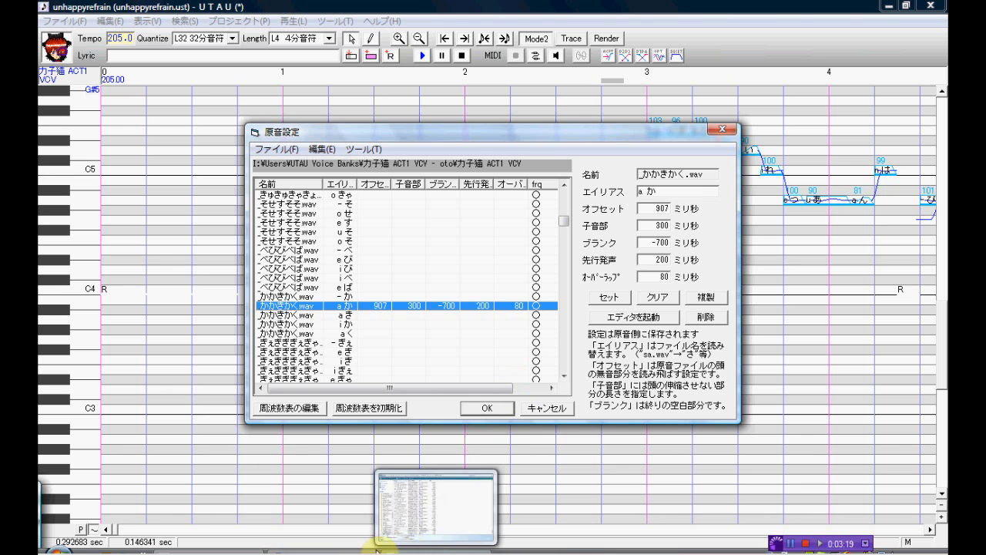
pyautogui.click(329, 549)
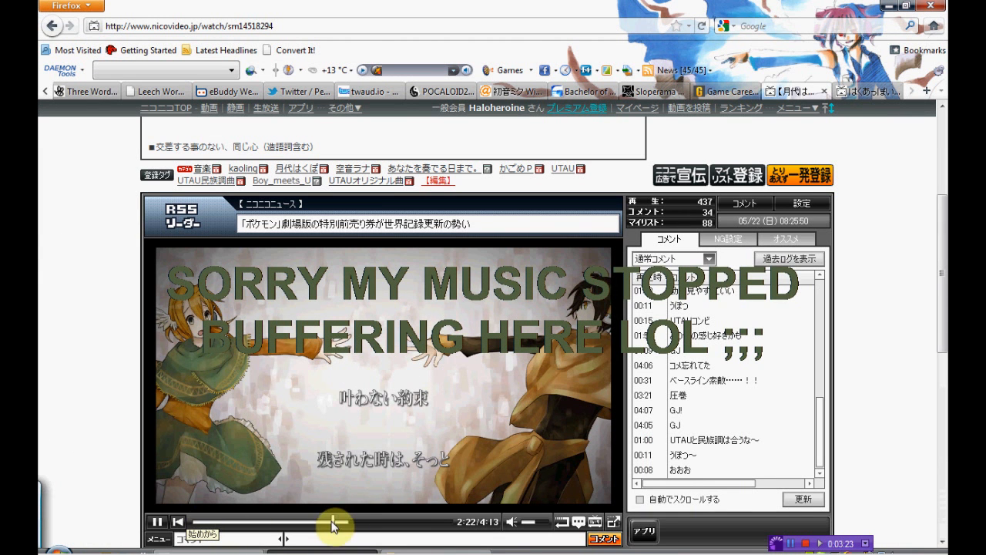
pyautogui.click(196, 522)
# Open the oto configuration file from the voicebank folder in Notepad and look through its entries.
pyautogui.click(421, 552)
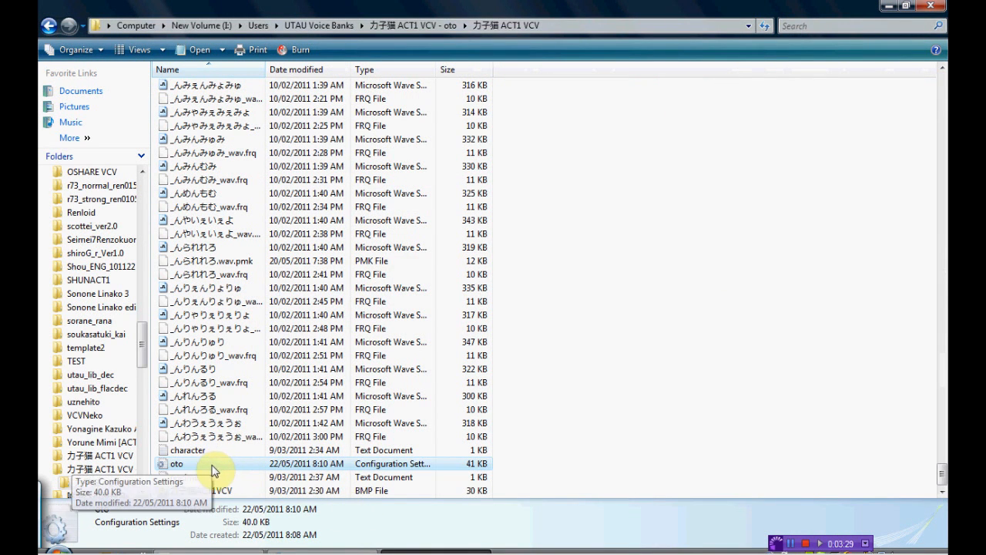
pyautogui.doubleClick(180, 468)
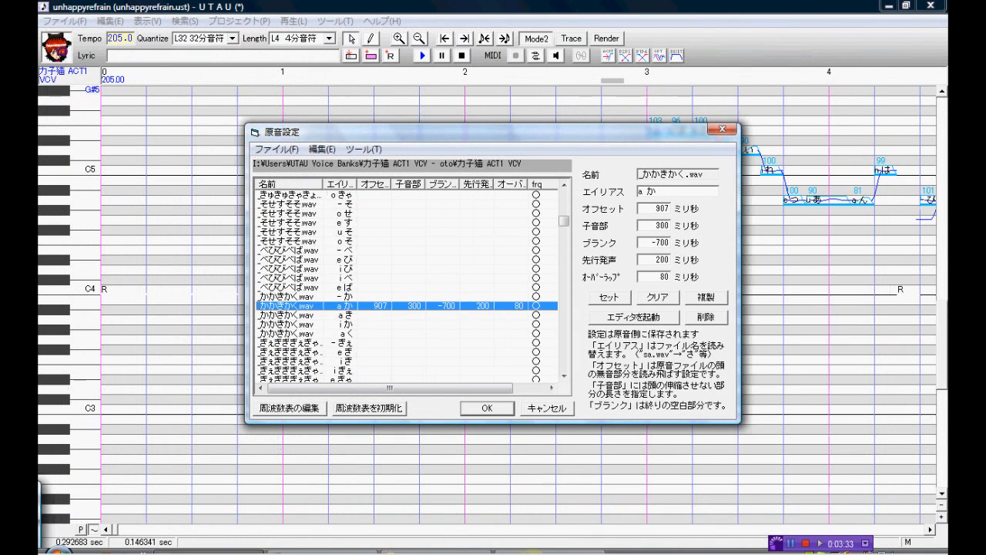
pyautogui.click(533, 550)
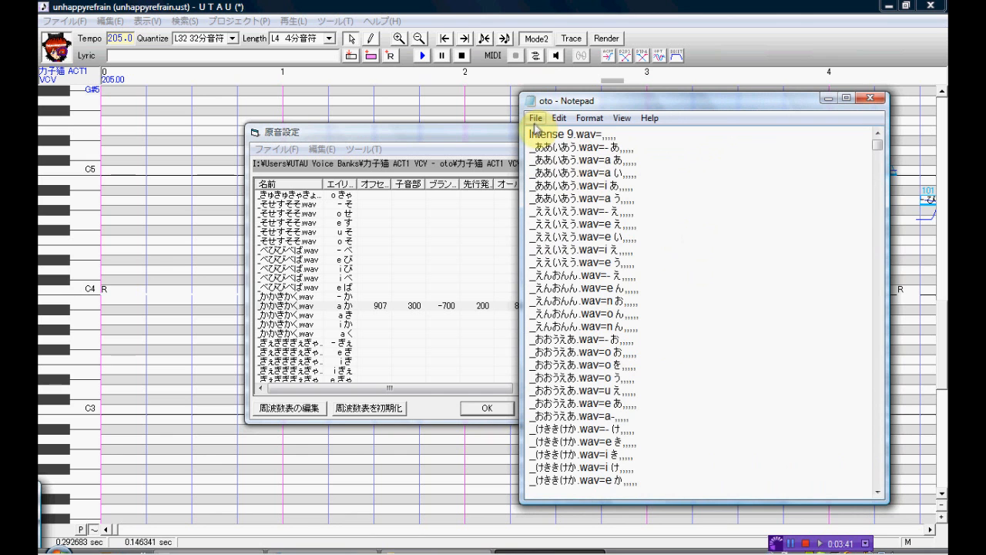
pyautogui.moveTo(878, 146); pyautogui.dragTo(907, 302)
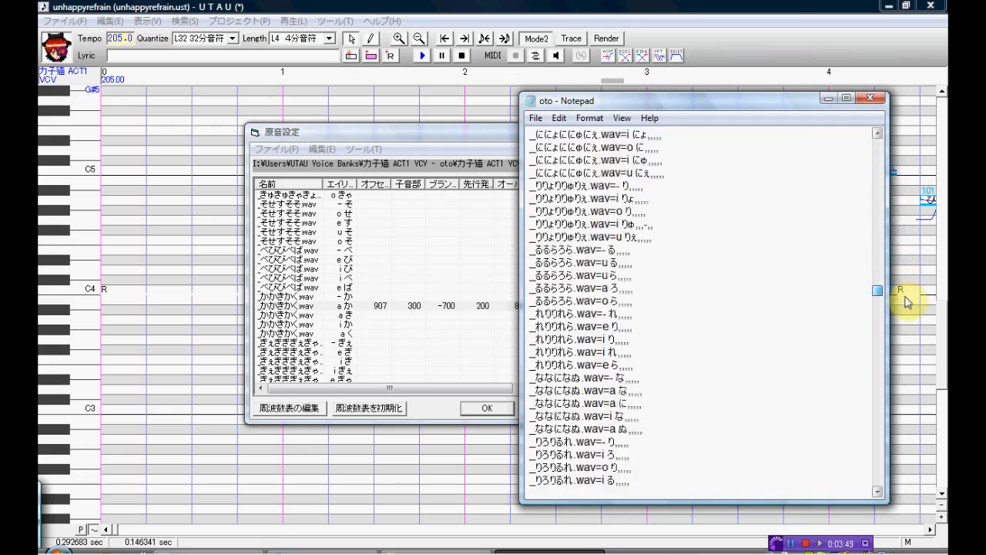
pyautogui.moveTo(918, 341); pyautogui.dragTo(865, 121)
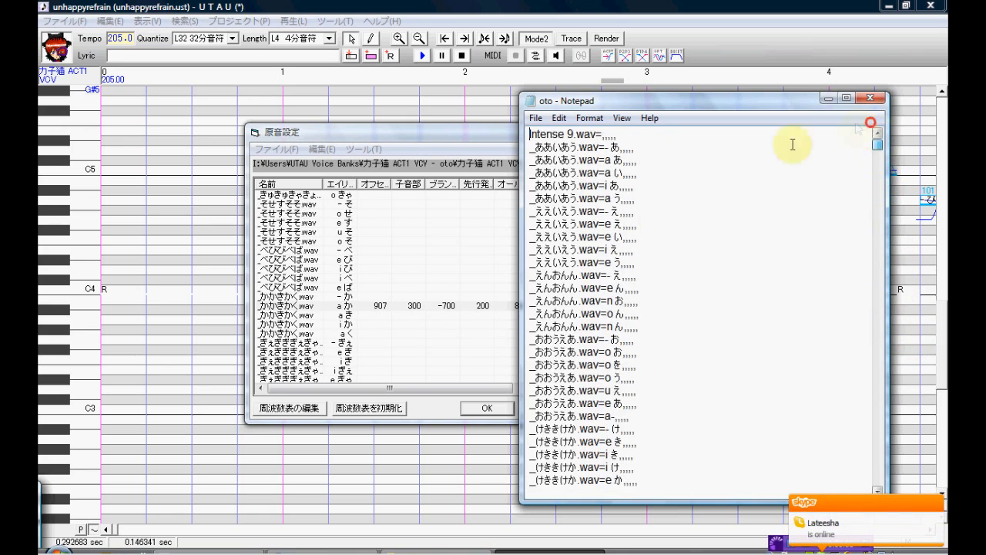
# Accept the oto settings in UTAU, then close the oto file and reopen it from the voicebank folder in Notepad.
pyautogui.click(442, 406)
pyautogui.click(478, 411)
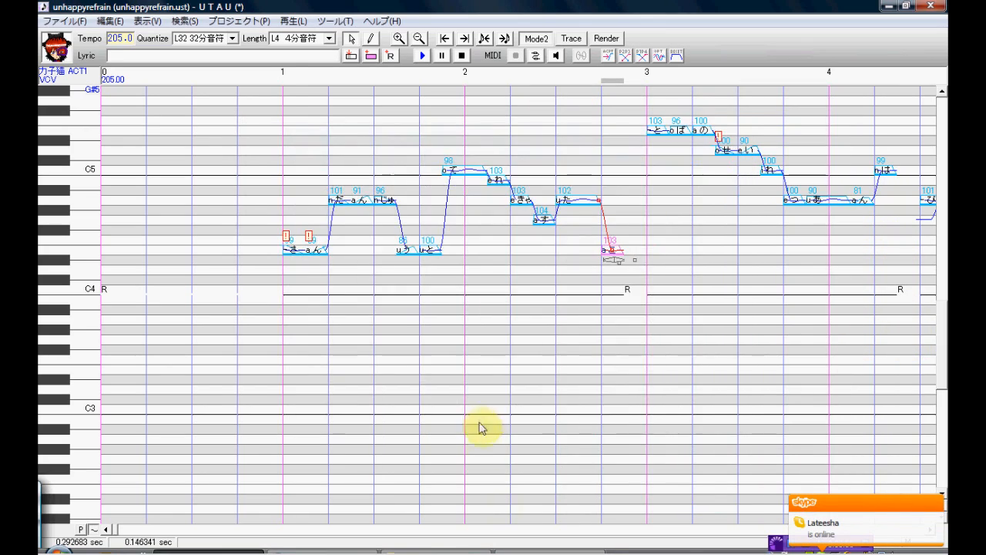
pyautogui.click(514, 550)
pyautogui.click(869, 100)
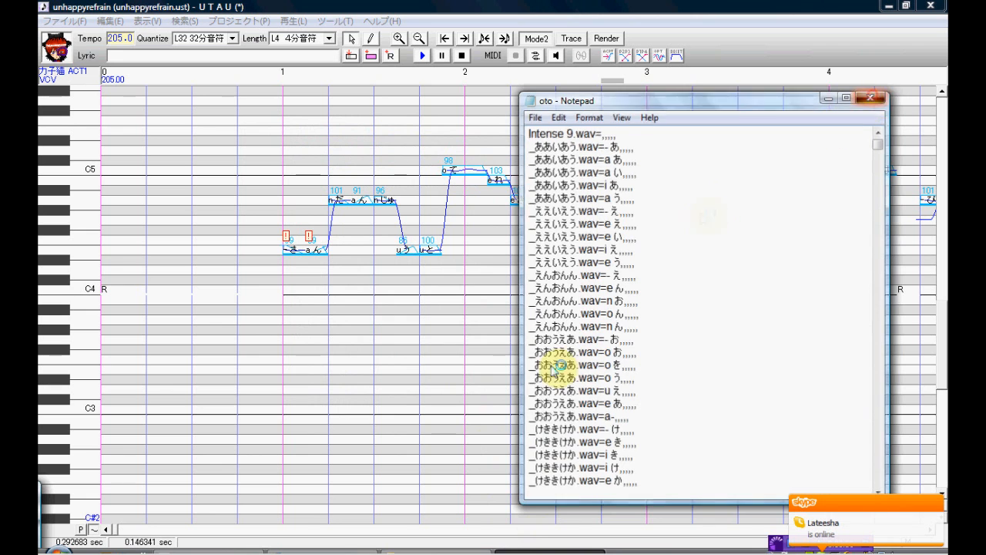
pyautogui.click(468, 550)
pyautogui.doubleClick(264, 464)
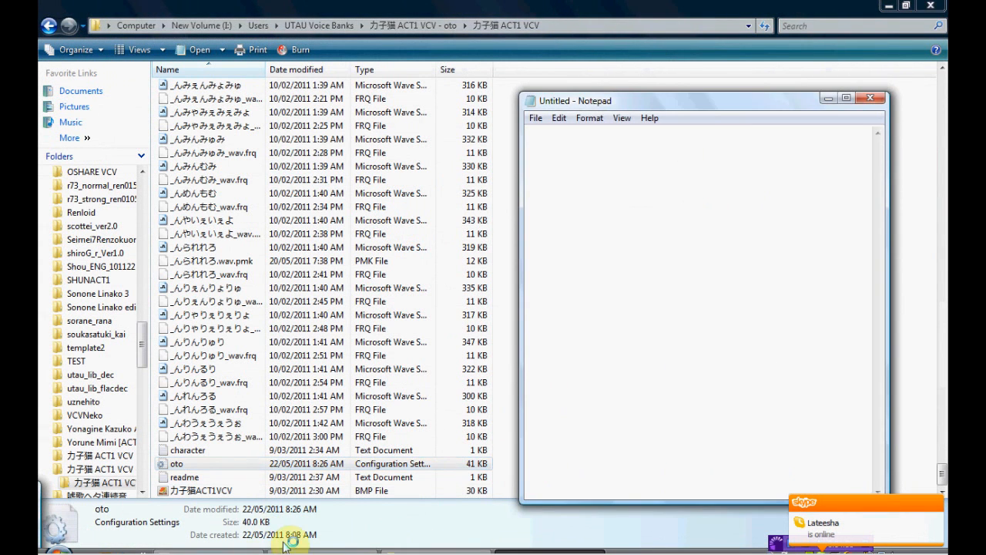
pyautogui.click(245, 550)
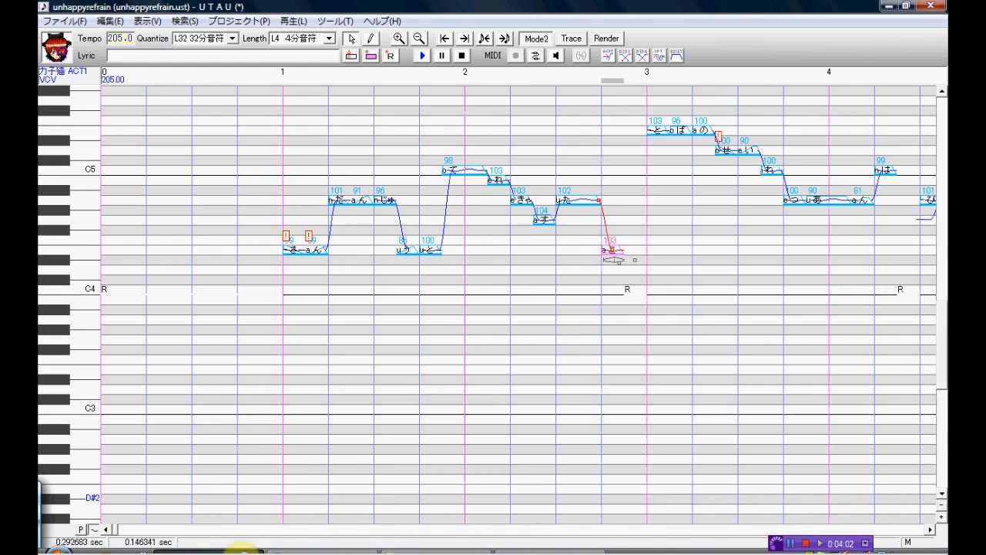
pyautogui.click(530, 550)
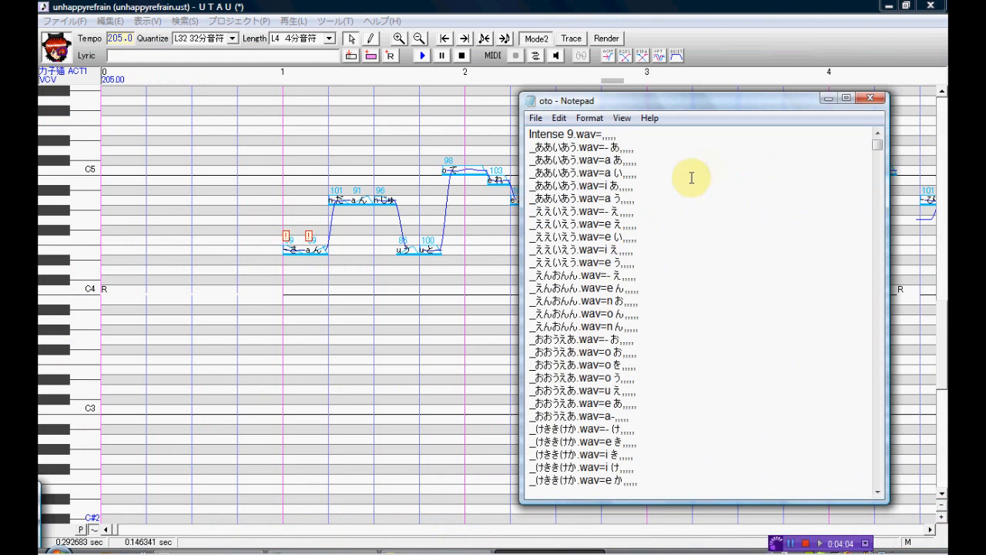
# Copy the values ",907,300,-700,200,80" from the "a か" entry of _かかきかく.wav in the oto file.
pyautogui.moveTo(878, 147); pyautogui.dragTo(879, 191)
pyautogui.moveTo(731, 364); pyautogui.dragTo(624, 368)
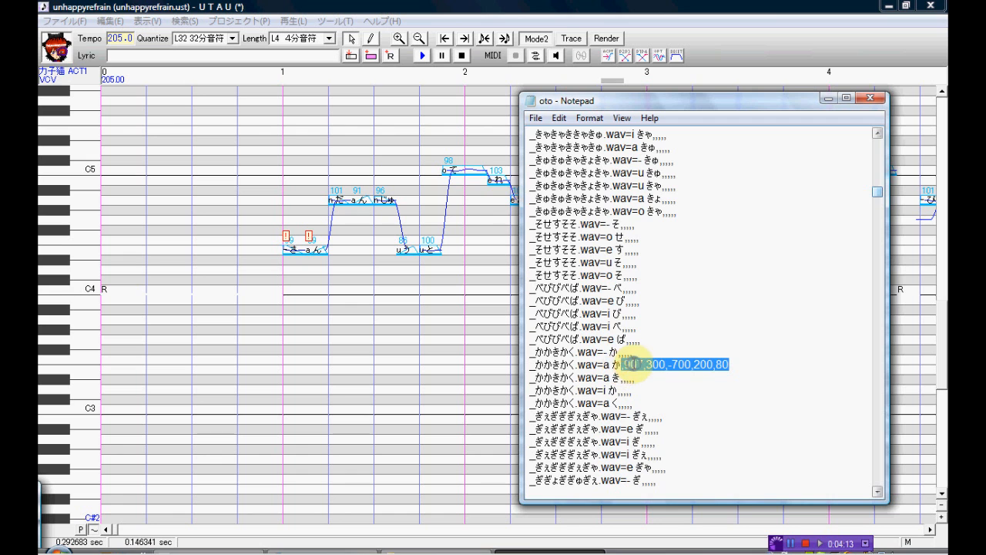
pyautogui.rightClick(633, 364)
pyautogui.click(495, 221)
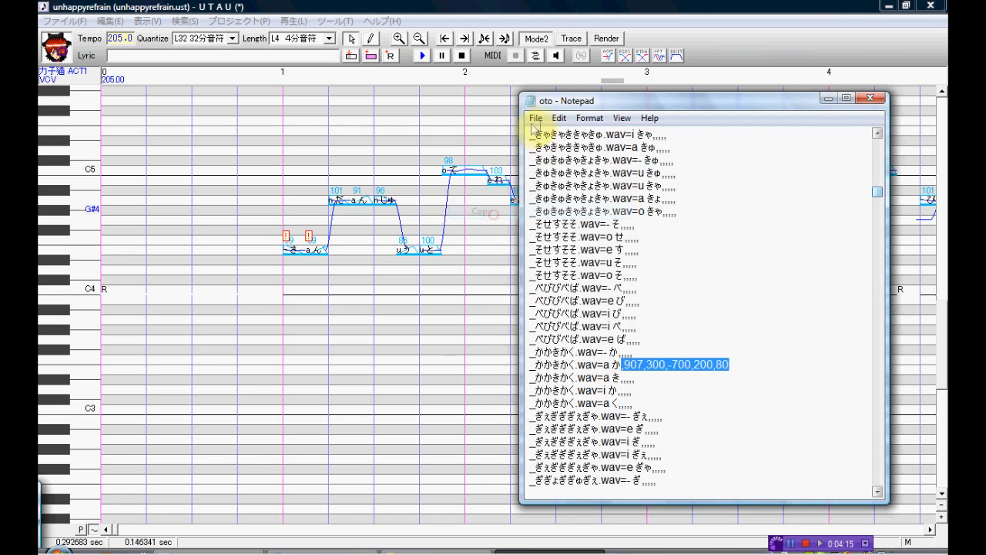
# Replace every ",,,,," in the oto file with ",0,300,-700,200,80", using the copied values with the offset changed to 0.
pyautogui.click(536, 118)
pyautogui.click(535, 118)
pyautogui.click(564, 119)
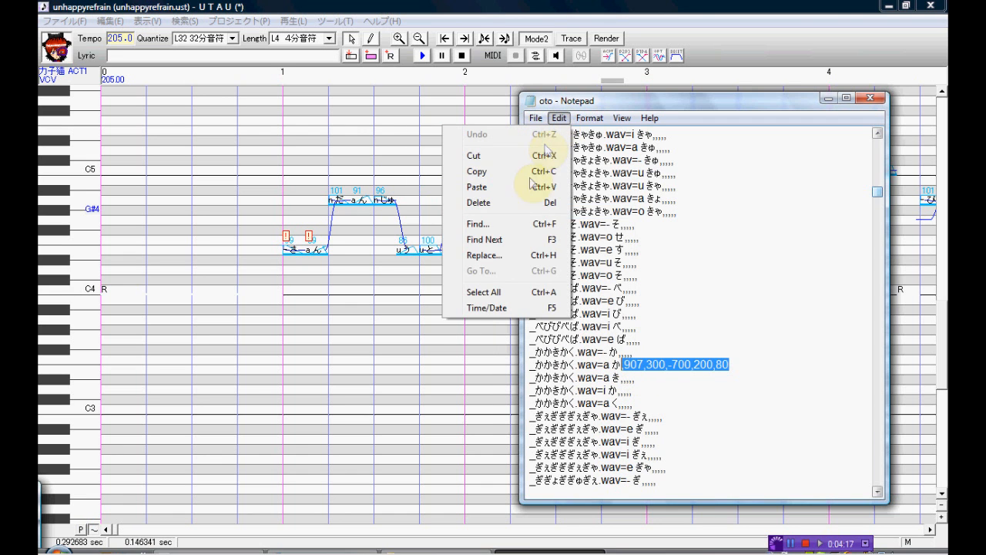
pyautogui.click(501, 260)
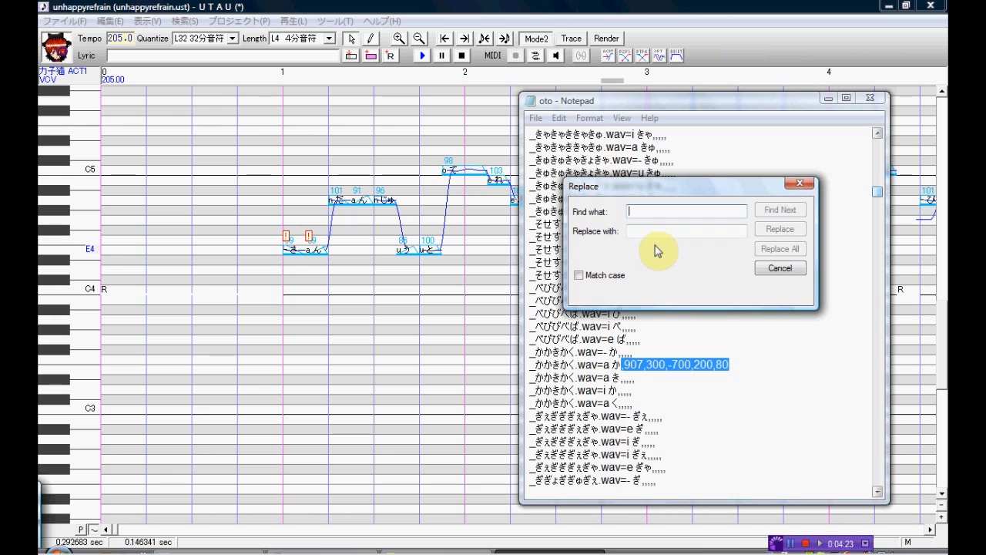
pyautogui.write('..')
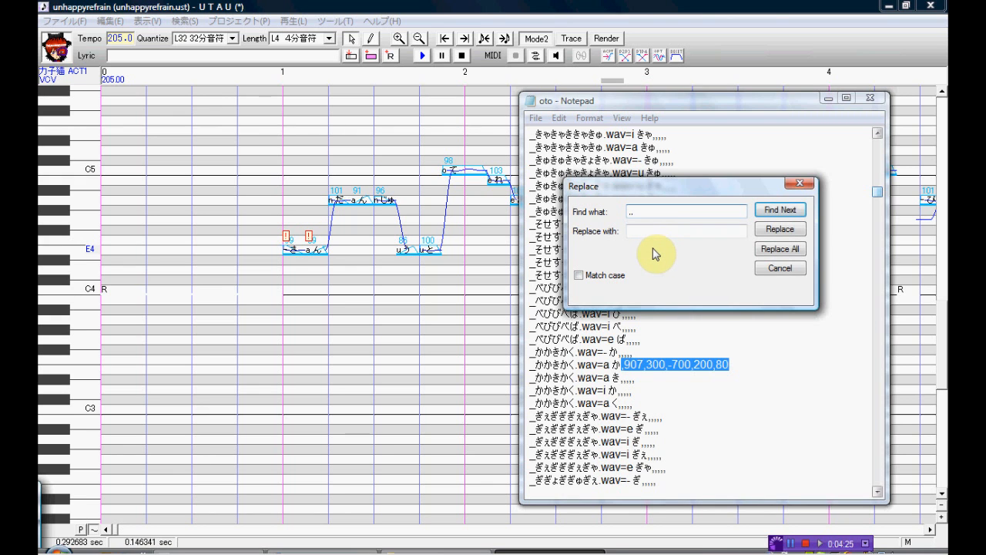
pyautogui.write('...')
pyautogui.click(646, 231)
pyautogui.rightClick(647, 232)
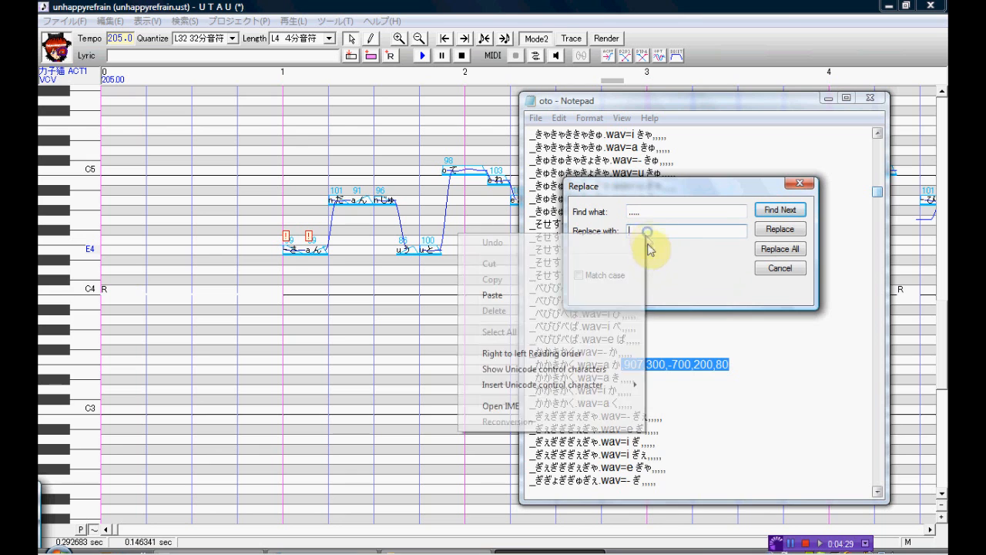
pyautogui.click(617, 296)
pyautogui.click(632, 231)
pyautogui.moveTo(632, 231); pyautogui.dragTo(645, 231)
pyautogui.write('0')
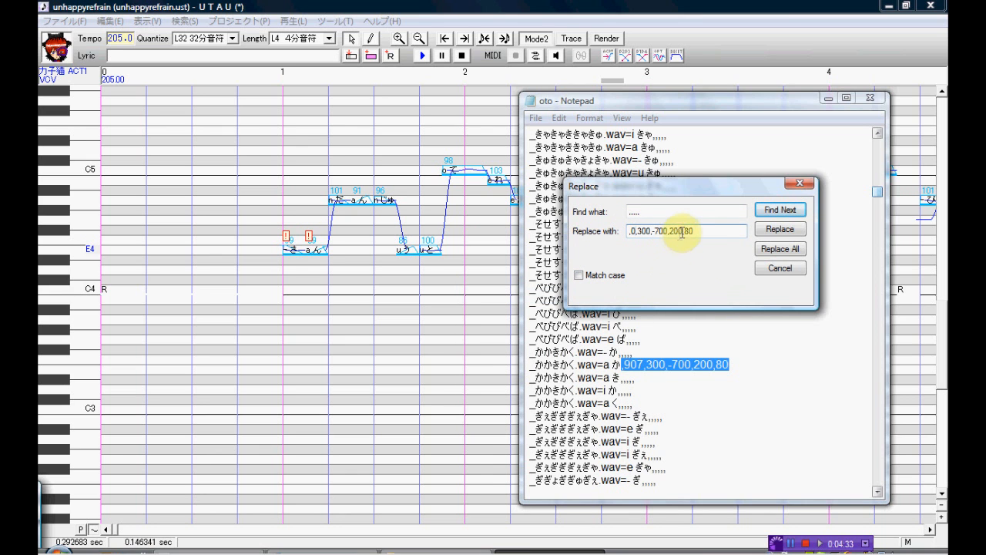
pyautogui.click(778, 255)
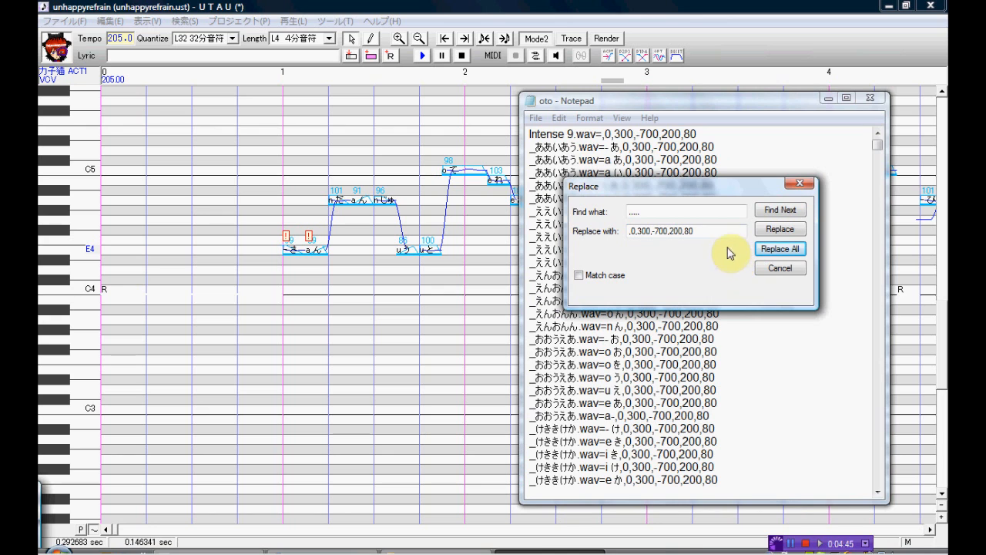
# Close the Replace dialog and save the oto file.
pyautogui.click(796, 187)
pyautogui.click(534, 120)
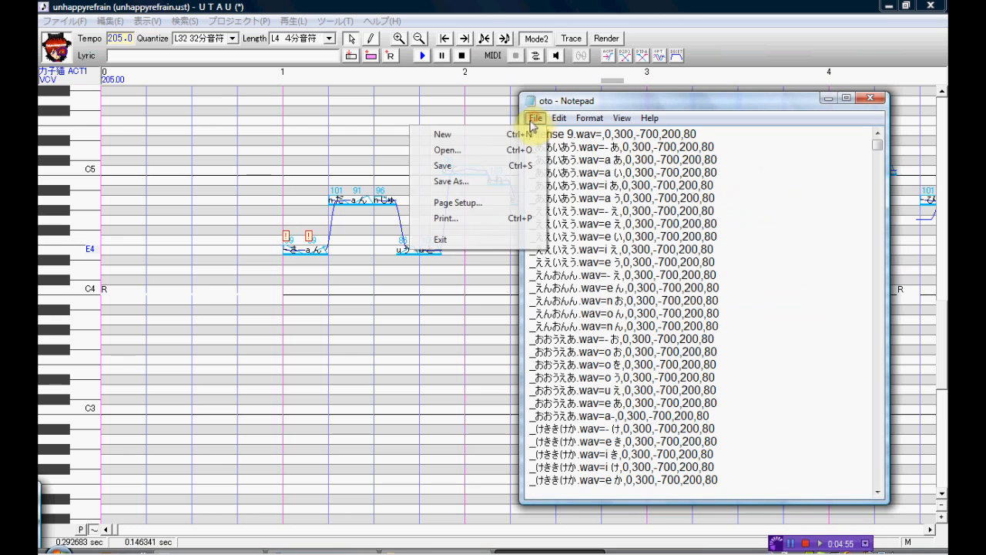
pyautogui.click(505, 166)
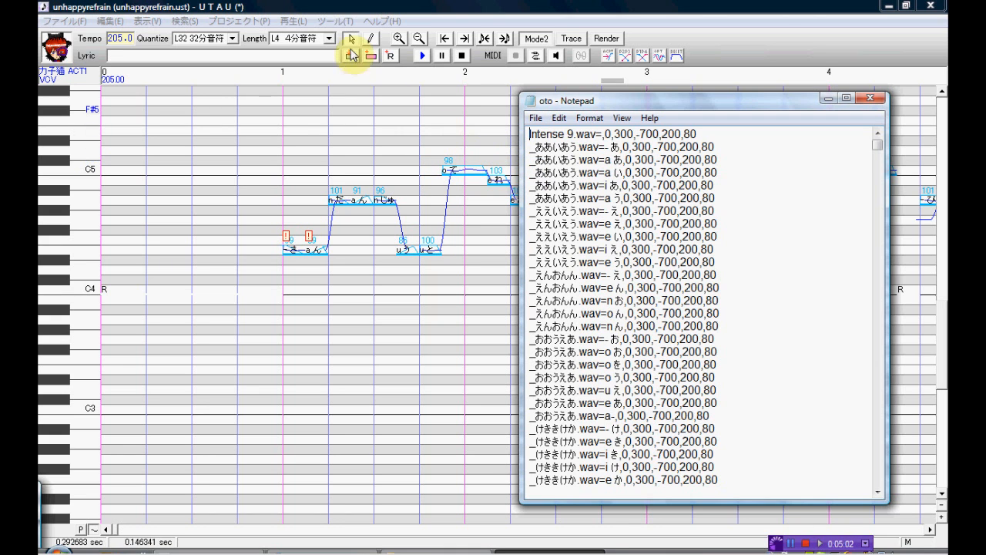
# Reopen the oto settings in UTAU, reload them from the voicebank folder, and accept them.
pyautogui.click(333, 25)
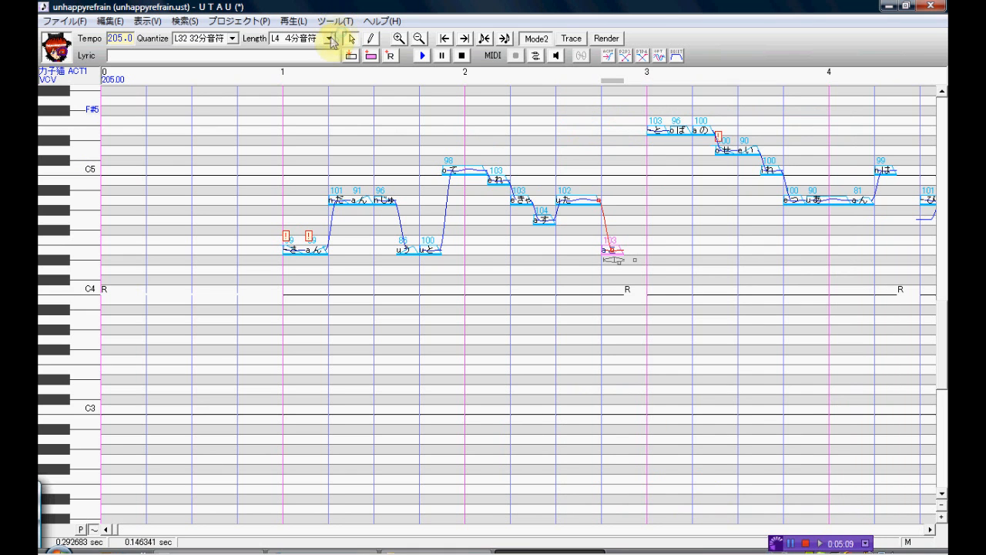
pyautogui.click(334, 25)
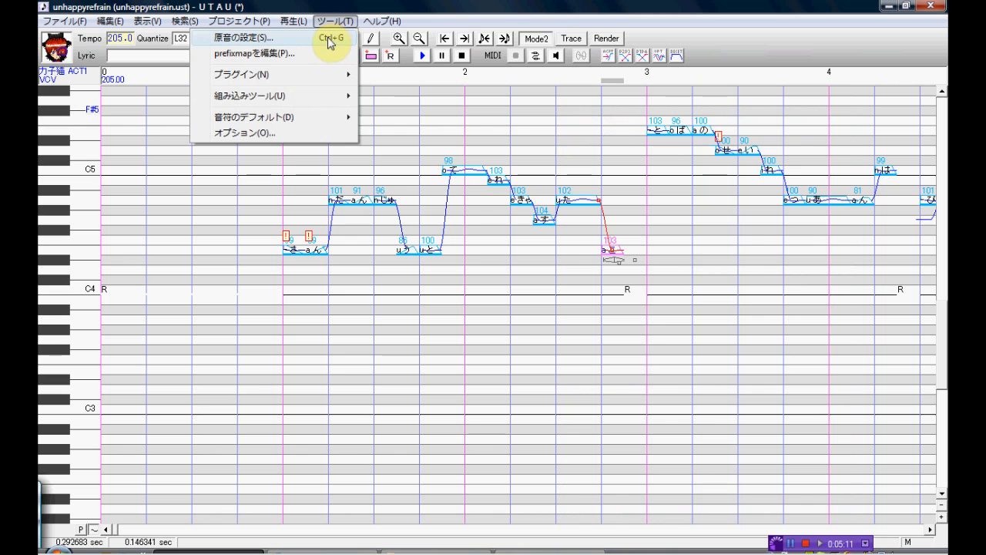
pyautogui.click(333, 38)
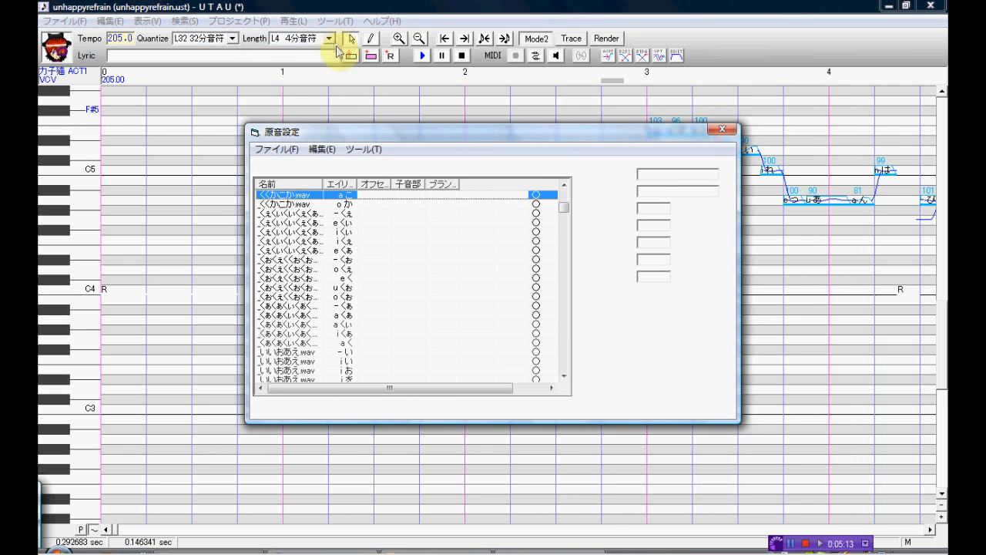
pyautogui.click(280, 151)
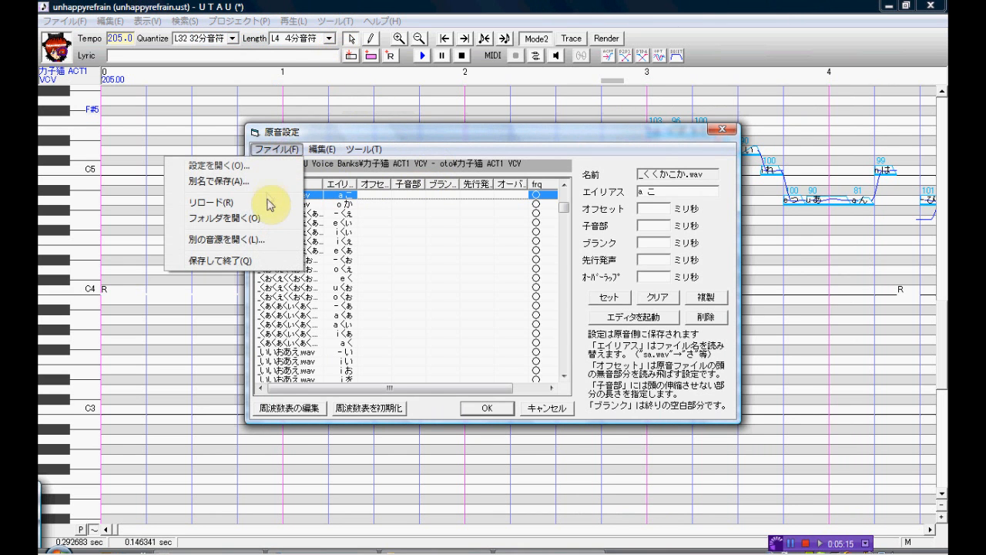
pyautogui.click(260, 203)
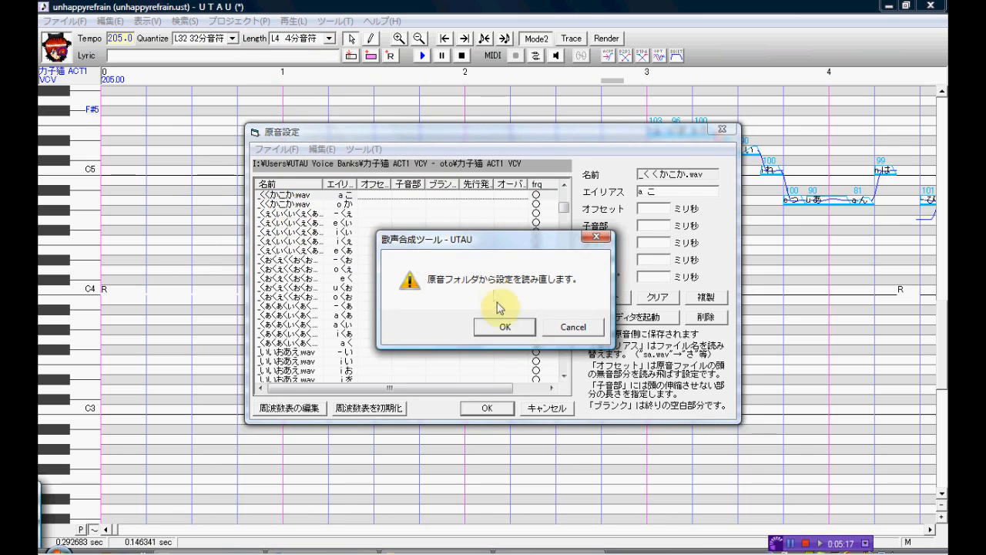
pyautogui.click(505, 327)
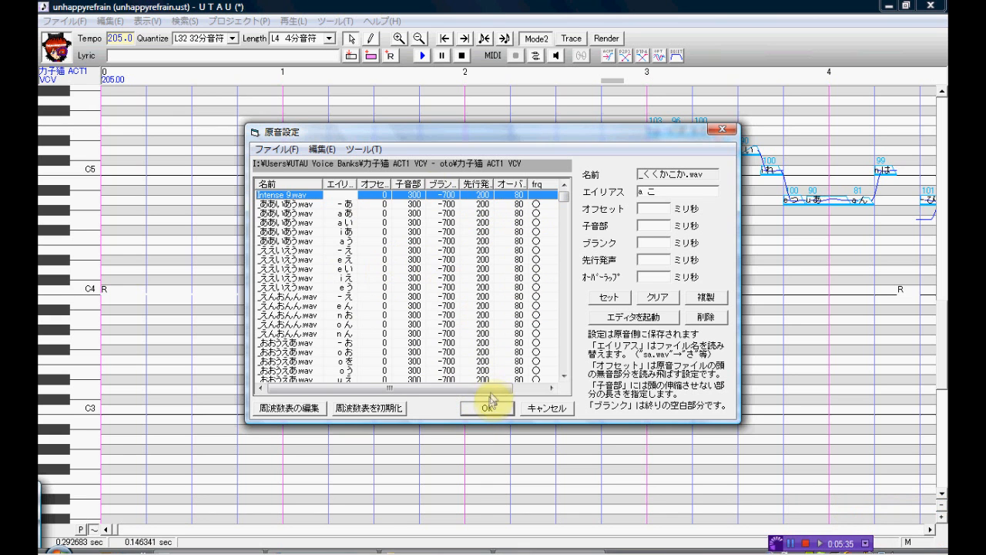
pyautogui.click(486, 409)
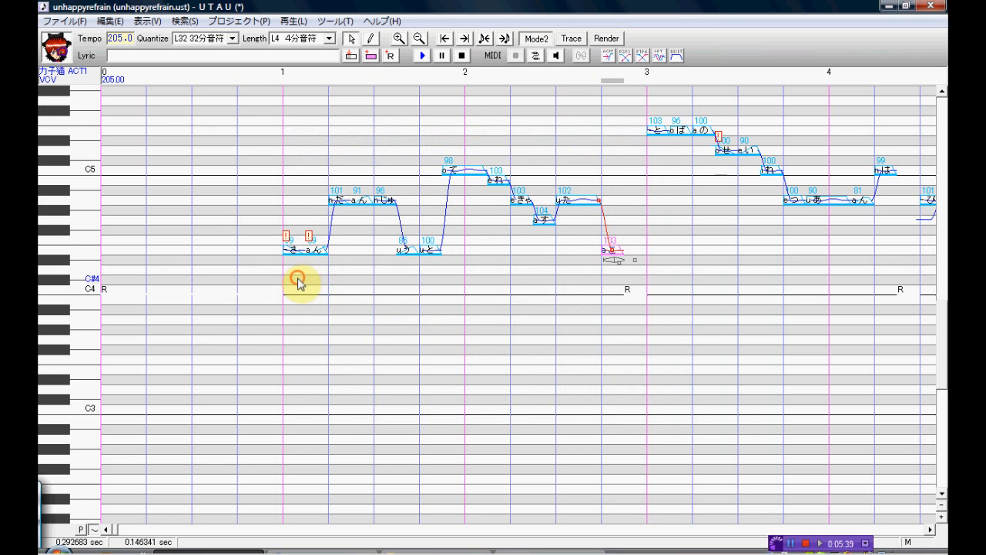
# Open the waveform editor for the first note "- さ" and shift its offset to the consonant's start, at about 520 ms.
pyautogui.click(308, 275)
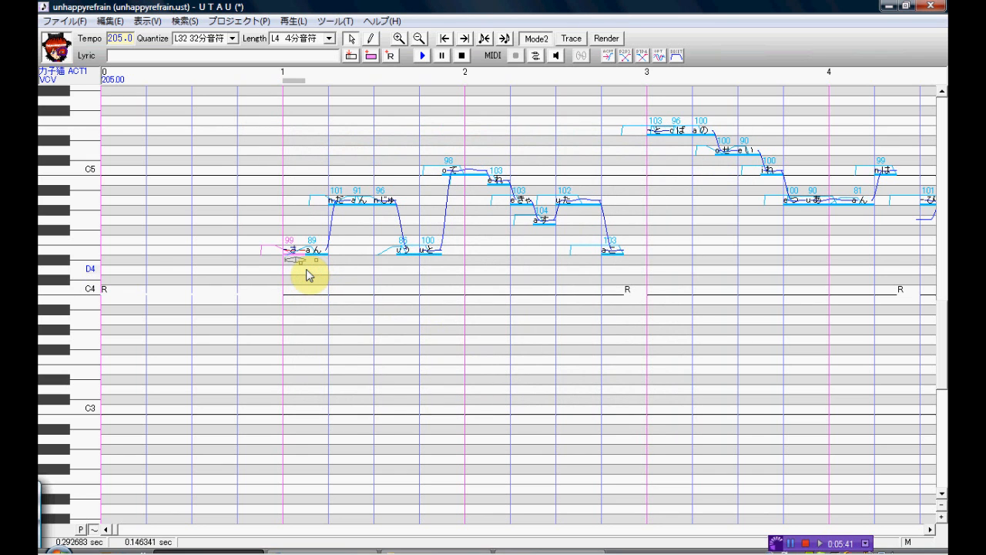
pyautogui.doubleClick(309, 275)
pyautogui.moveTo(280, 256); pyautogui.dragTo(775, 299)
pyautogui.moveTo(299, 368); pyautogui.dragTo(310, 305)
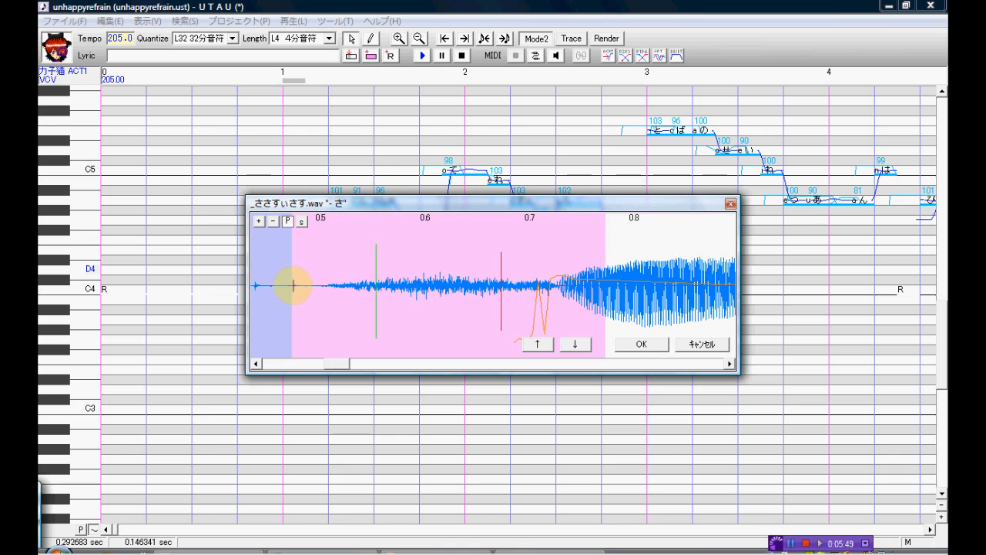
pyautogui.moveTo(291, 285); pyautogui.dragTo(342, 292)
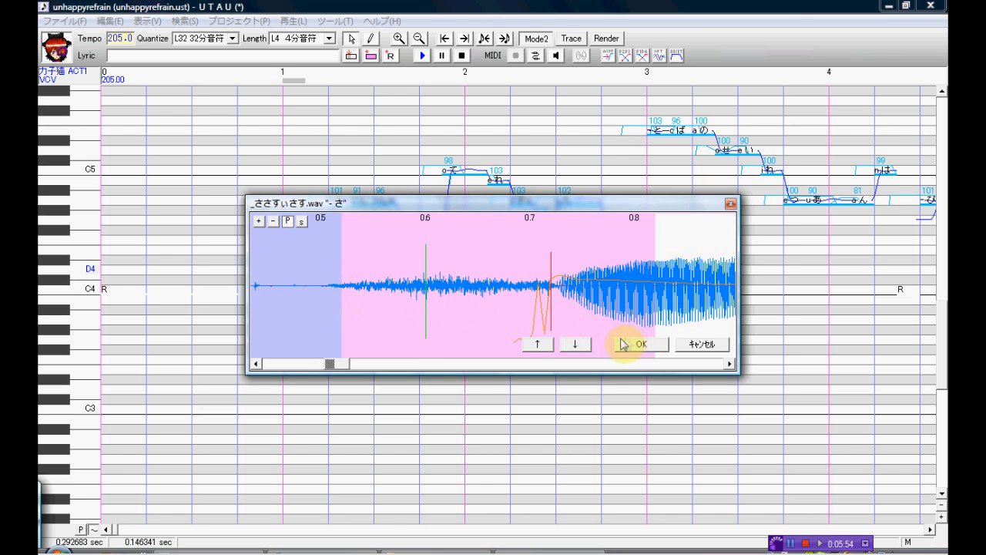
# Check the end of the "- さ" sound against the blank region and accept the waveform settings.
pyautogui.moveTo(339, 367); pyautogui.dragTo(376, 362)
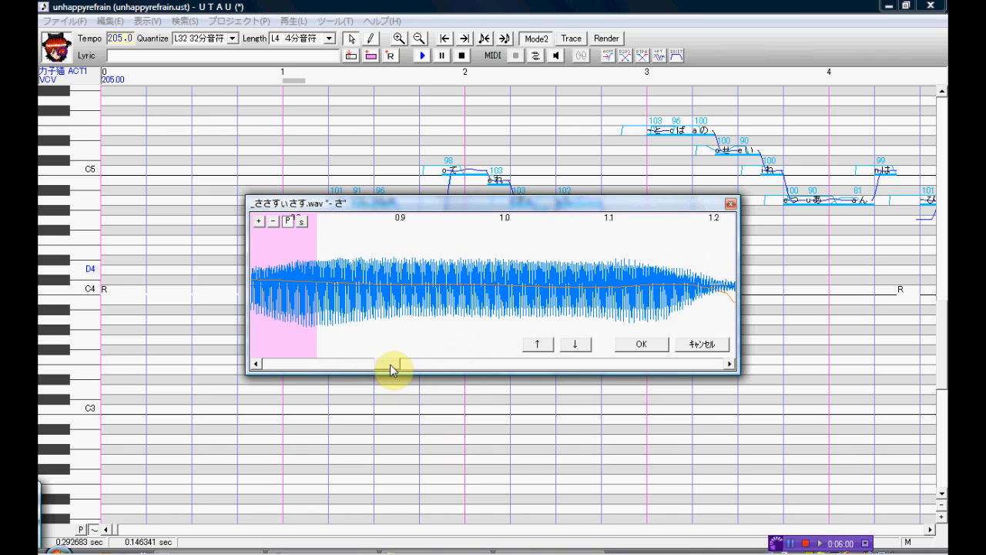
pyautogui.moveTo(391, 366); pyautogui.dragTo(396, 365)
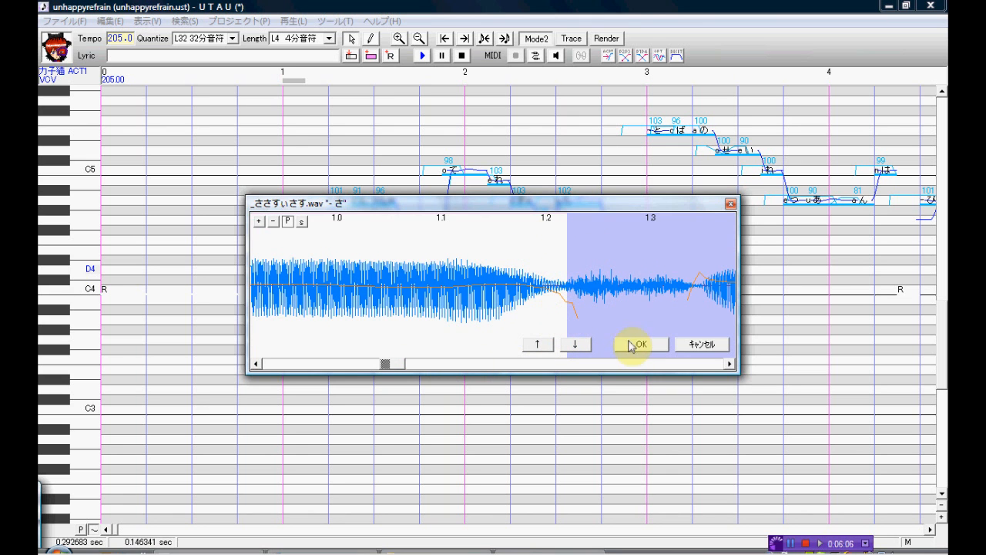
pyautogui.click(640, 344)
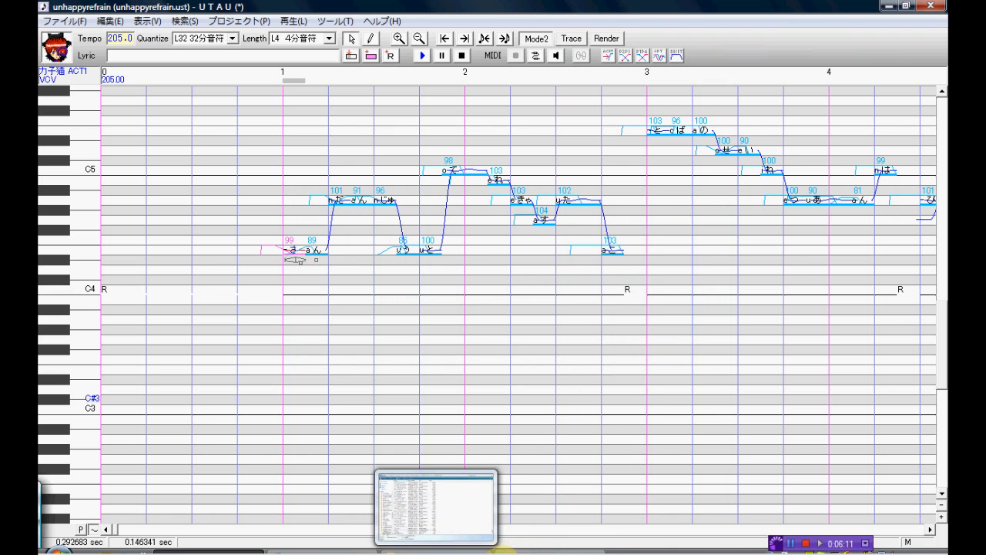
# Switch to the oto file in Notepad and replace every -700 value with -650.
pyautogui.click(515, 550)
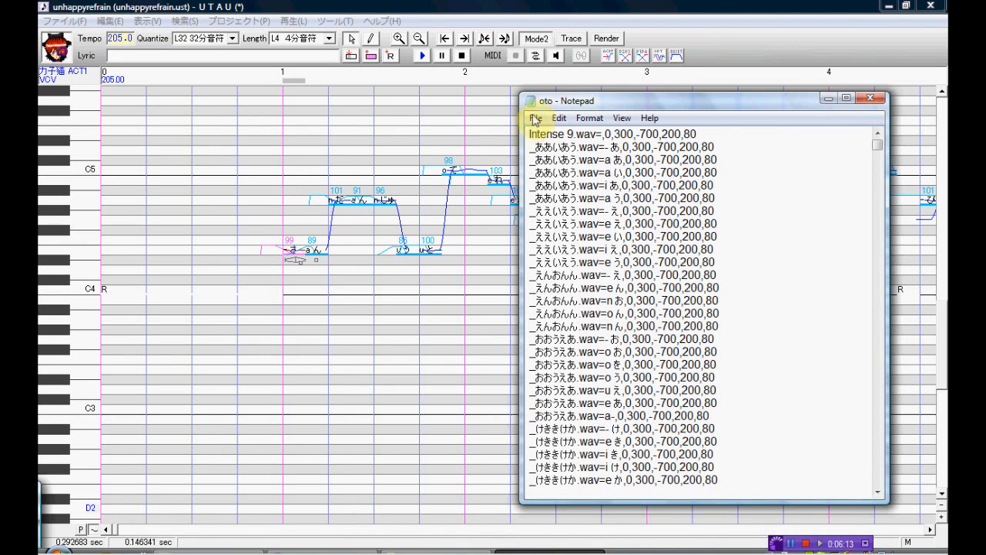
pyautogui.click(535, 119)
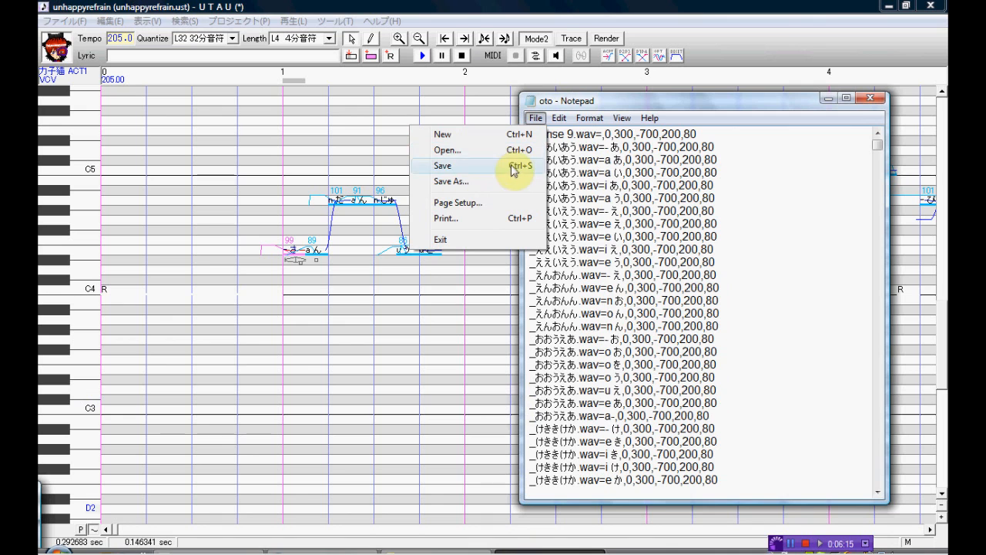
pyautogui.moveTo(559, 119)
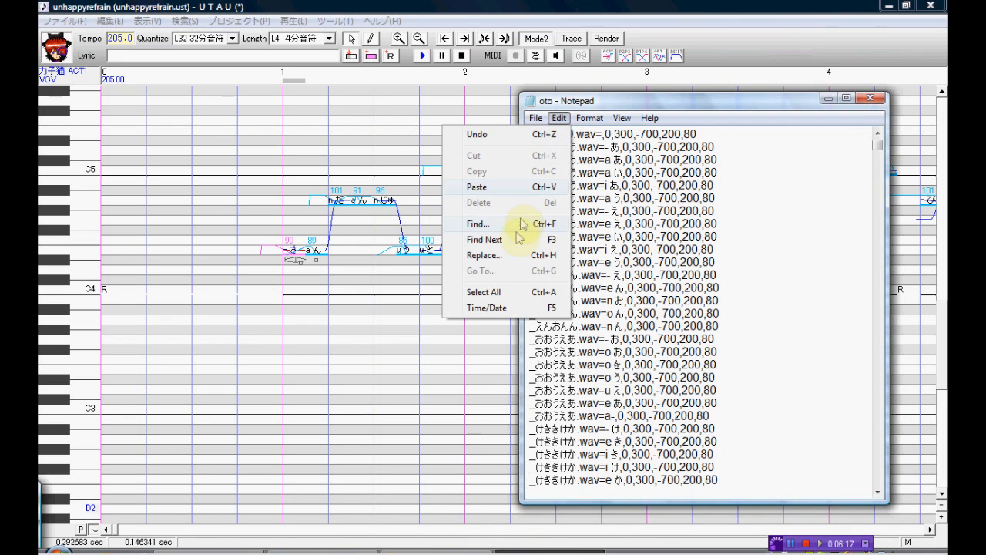
pyautogui.click(515, 255)
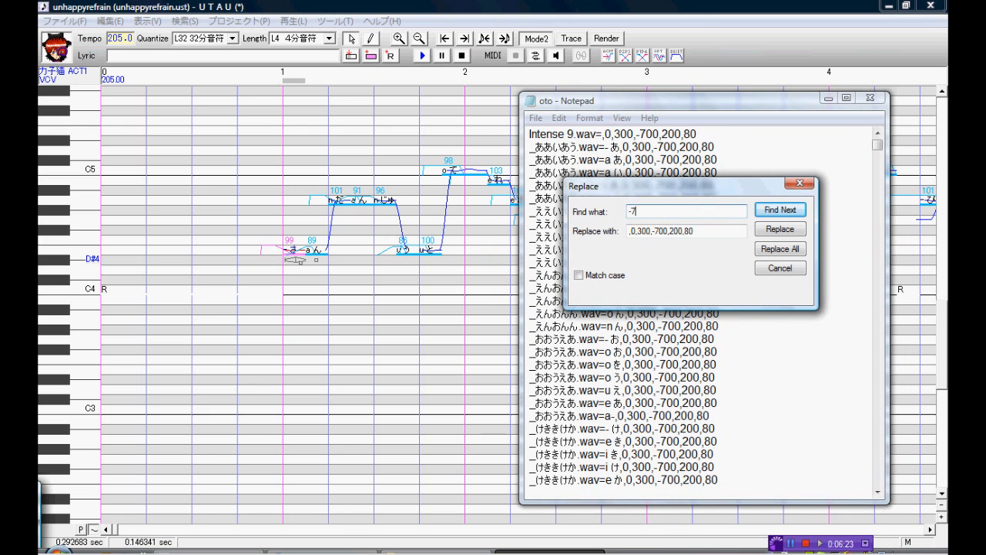
pyautogui.moveTo(708, 229); pyautogui.dragTo(620, 234)
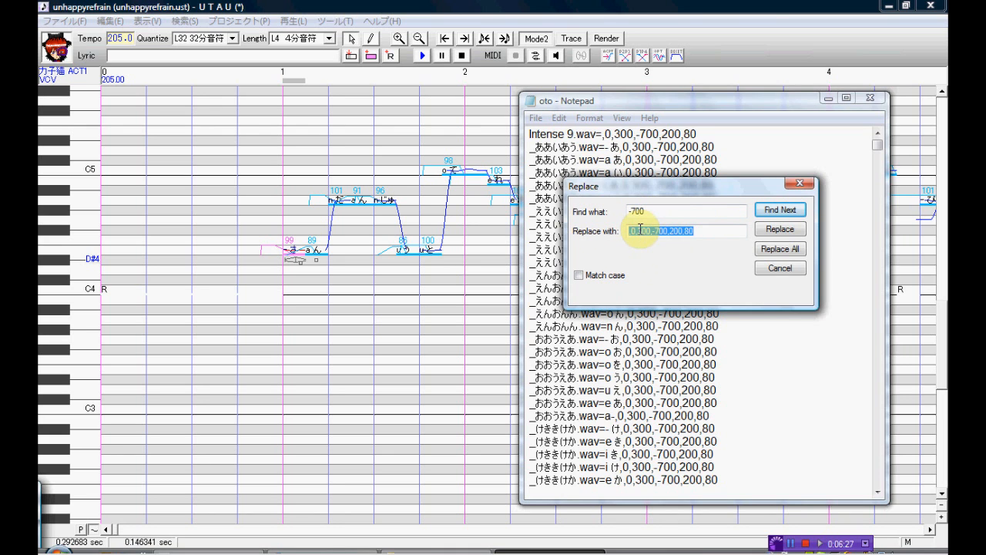
pyautogui.press('BackSpace')
pyautogui.write('-650')
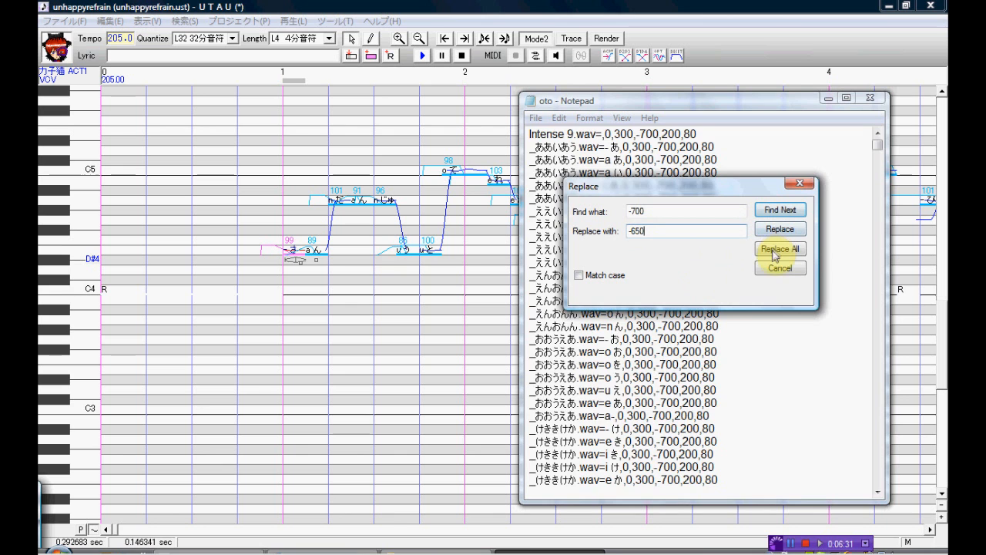
pyautogui.click(775, 255)
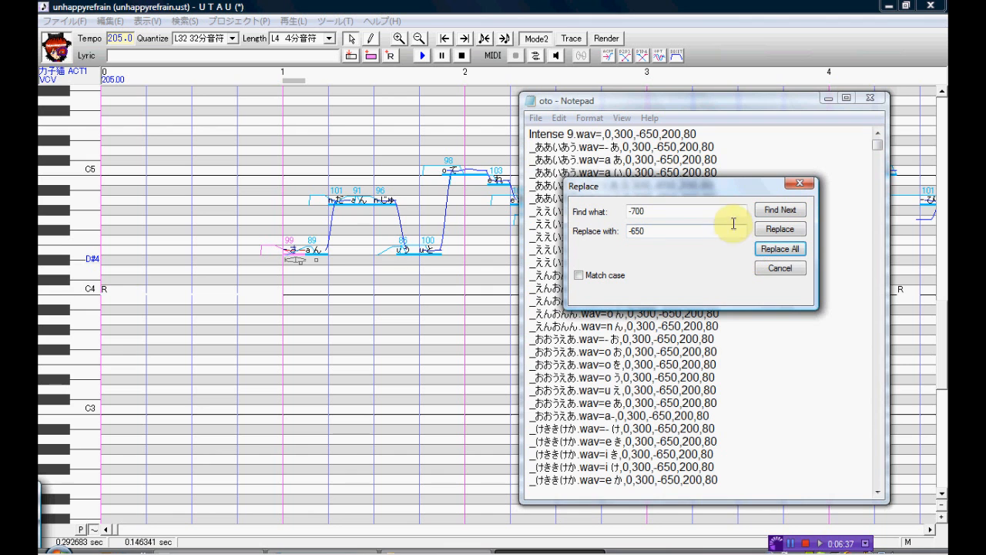
# Open the oto settings in UTAU and reload them from the voicebank folder.
pyautogui.click(245, 21)
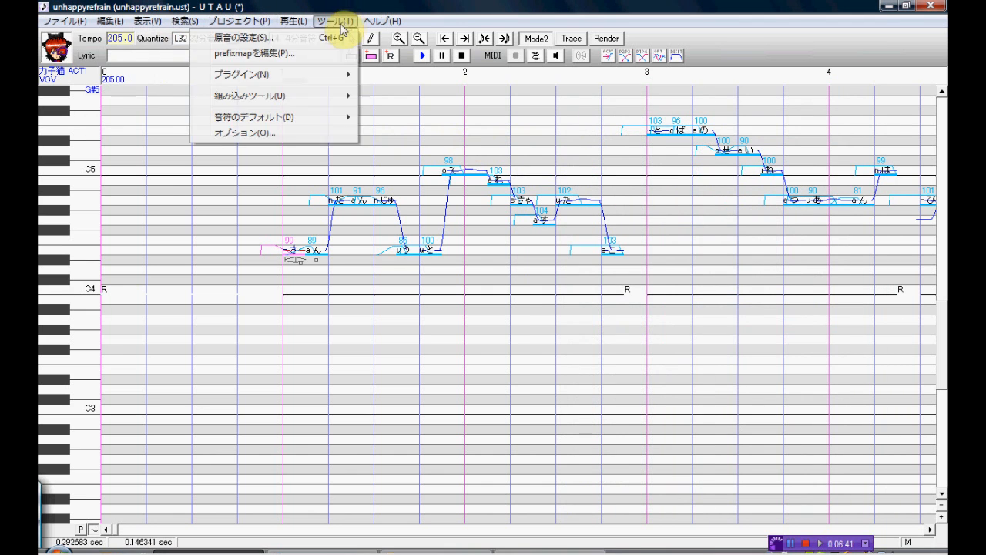
pyautogui.click(350, 37)
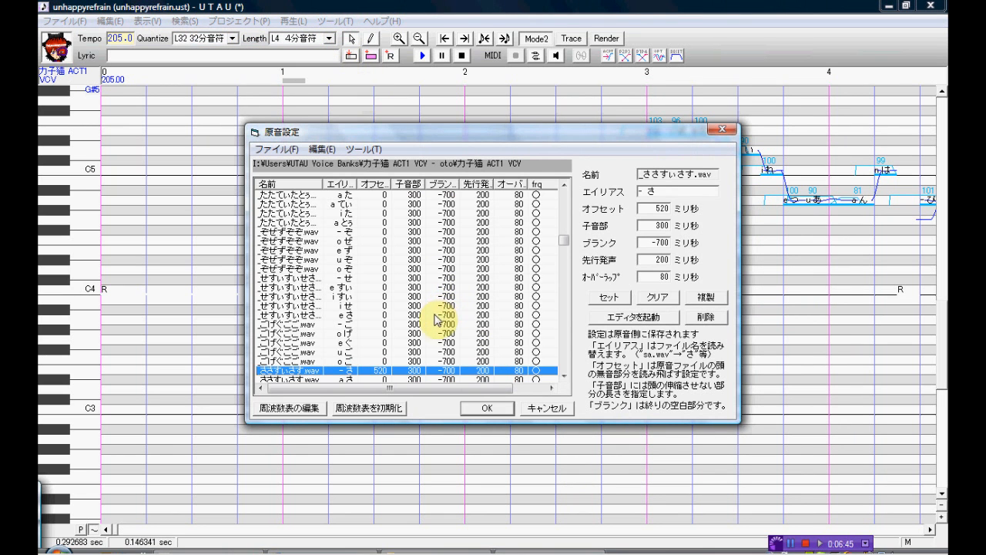
pyautogui.click(276, 149)
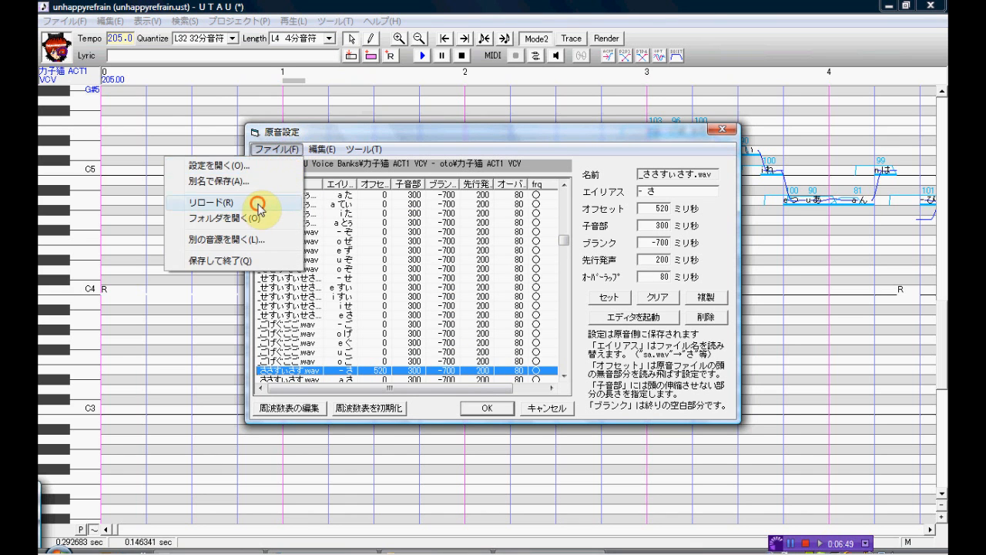
pyautogui.click(259, 202)
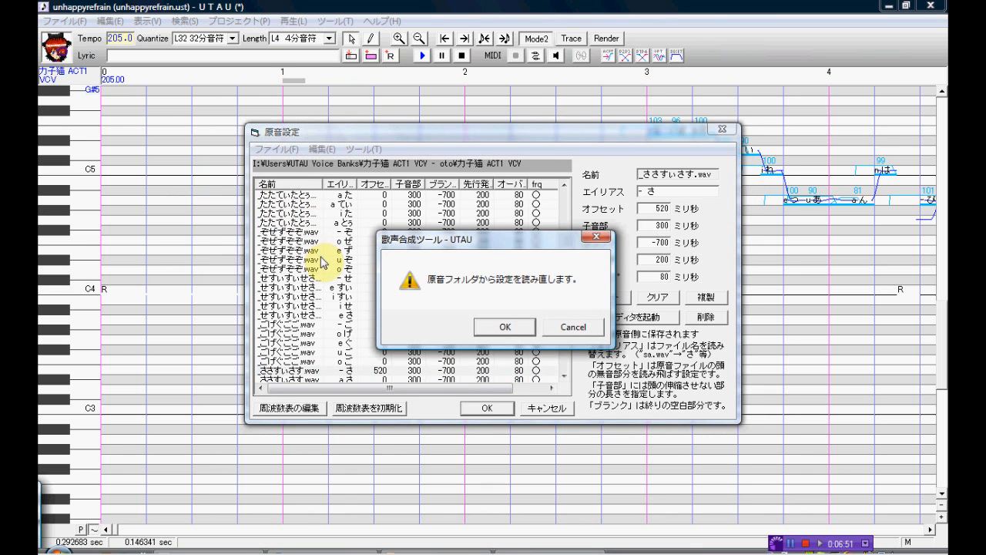
pyautogui.click(492, 326)
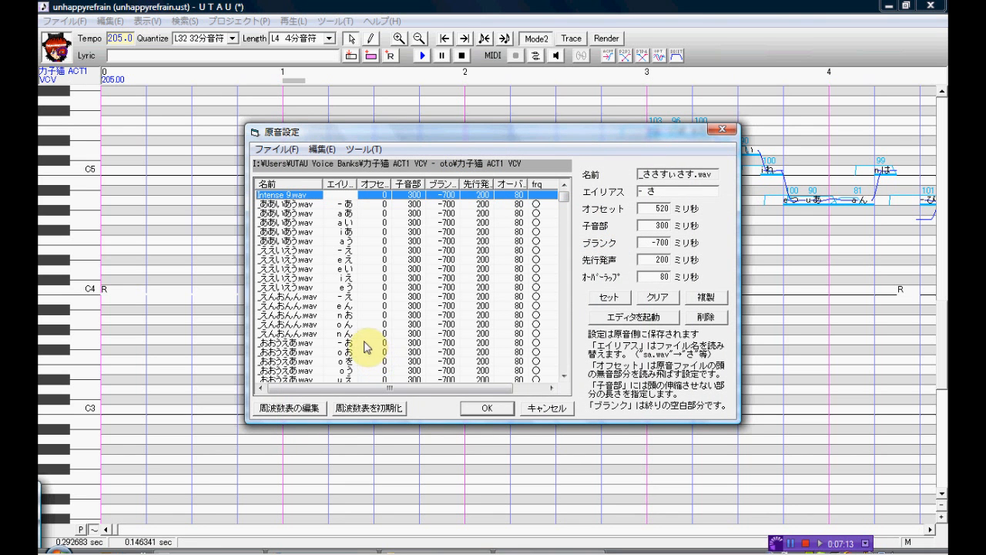
# Return to the oto file in Notepad, close the Replace dialog and save the changed blank values.
pyautogui.click(544, 550)
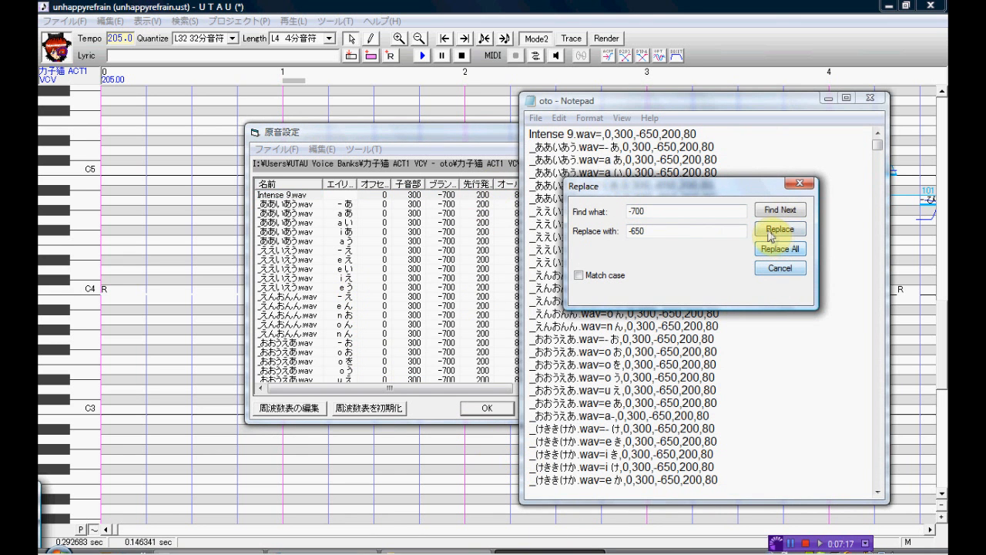
pyautogui.click(800, 184)
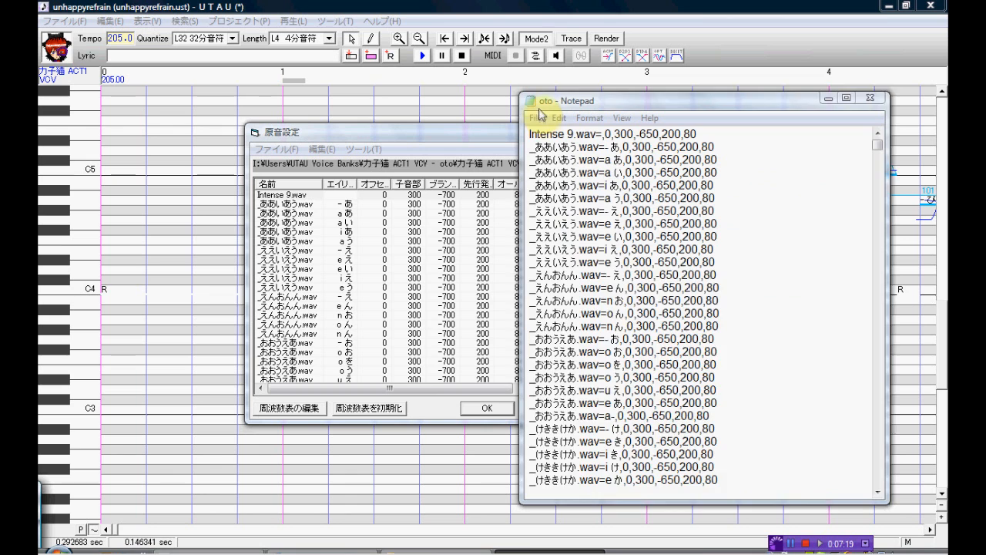
pyautogui.click(533, 118)
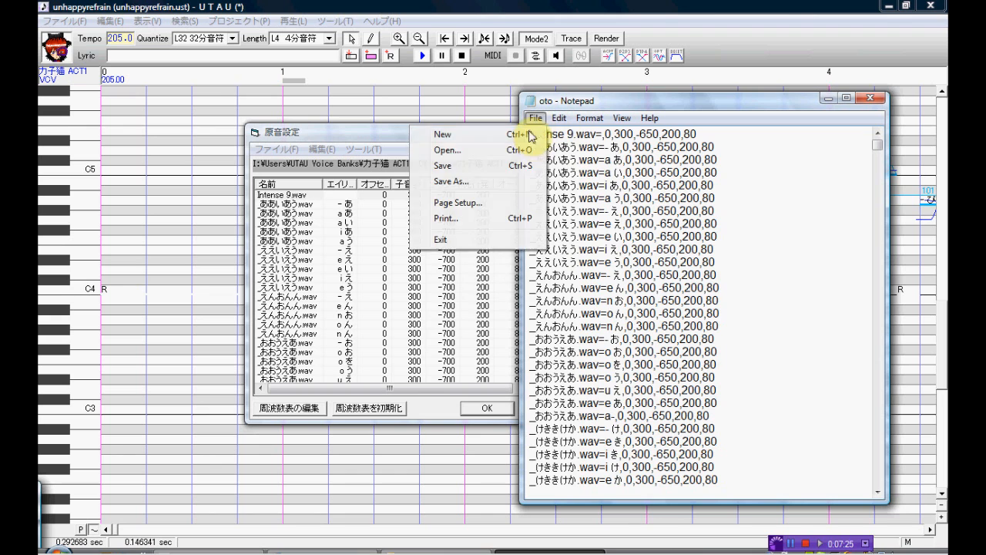
pyautogui.click(511, 163)
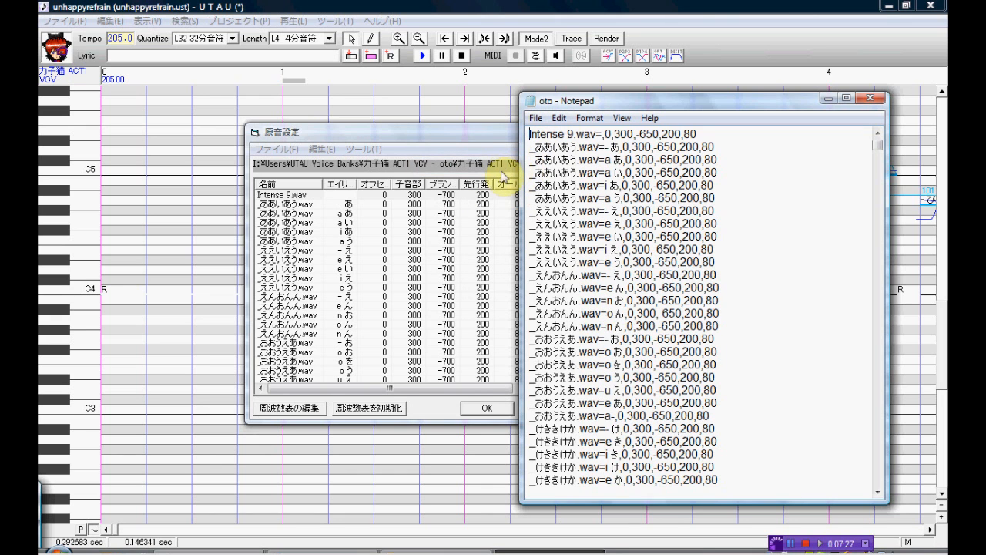
# Reload the oto settings from the voicebank folder again in UTAU and accept them.
pyautogui.click(284, 152)
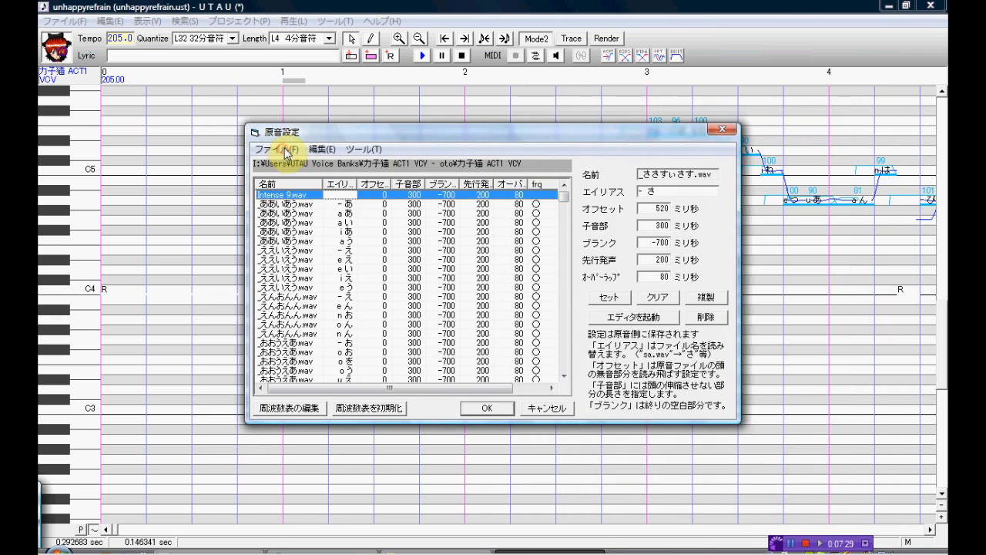
pyautogui.click(281, 151)
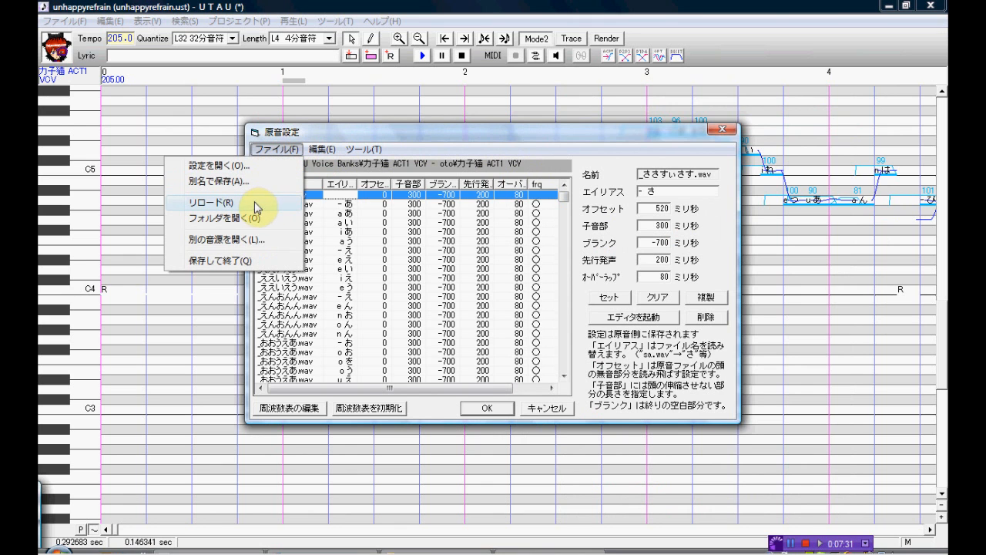
pyautogui.click(254, 208)
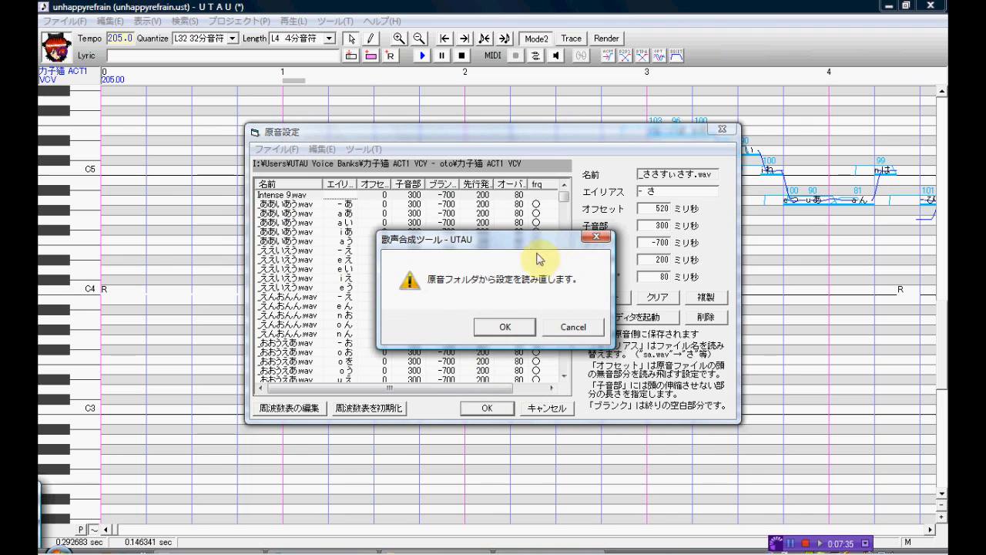
pyautogui.click(502, 327)
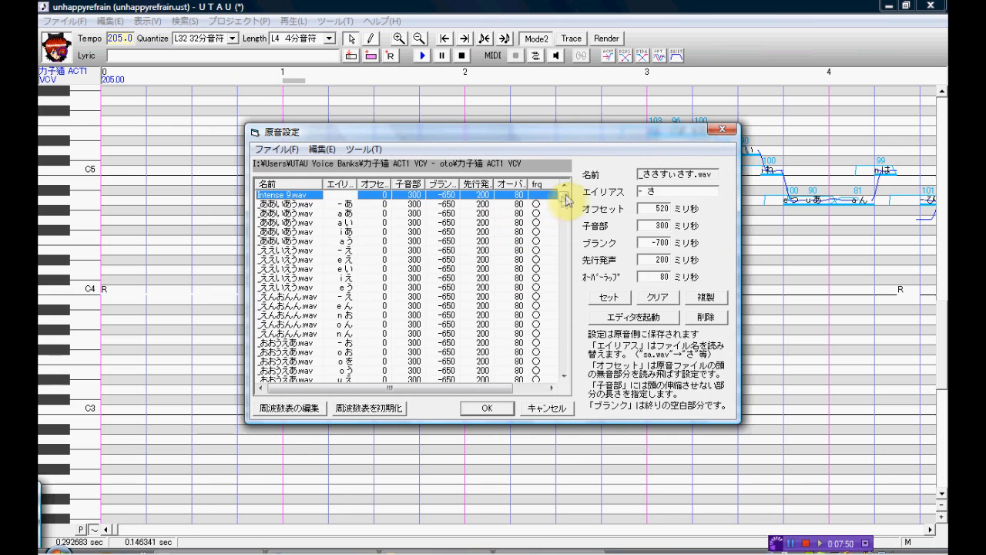
pyautogui.click(488, 409)
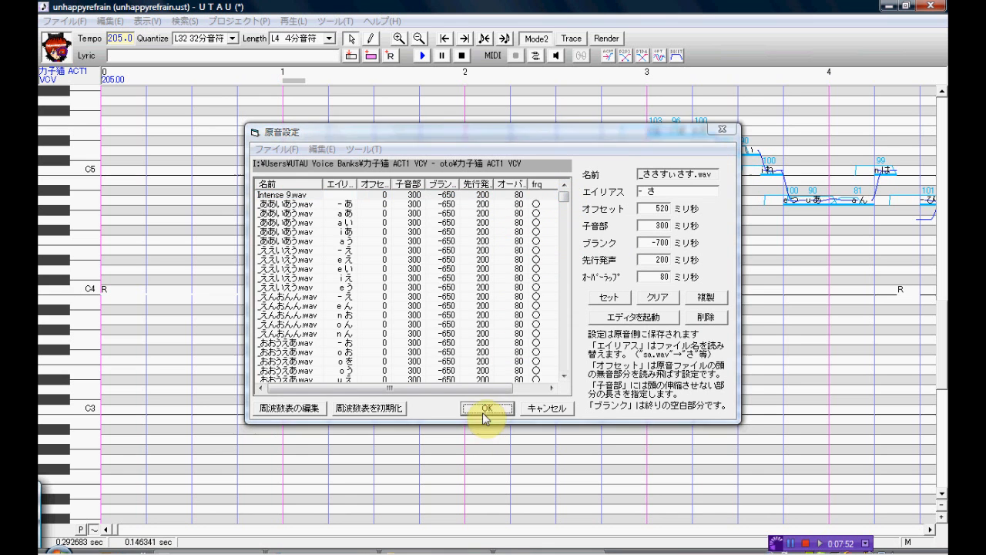
# Set the "- さ" offset to the consonant's start at about 520 ms in the waveform editor, check the blank region, and accept.
pyautogui.click(343, 22)
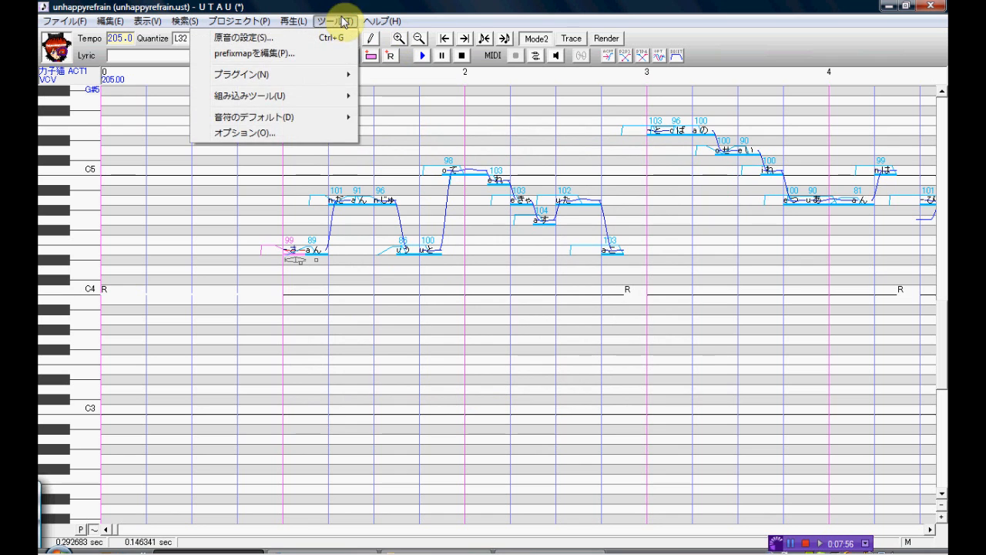
pyautogui.click(343, 21)
pyautogui.hotkey('ctrl', 'h')
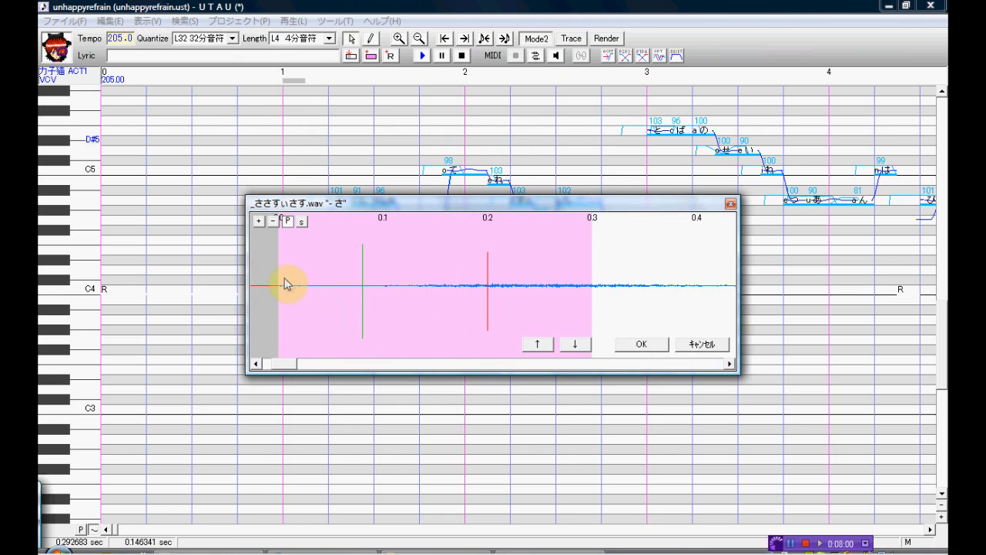
pyautogui.moveTo(279, 273); pyautogui.dragTo(810, 324)
pyautogui.moveTo(285, 364); pyautogui.dragTo(331, 371)
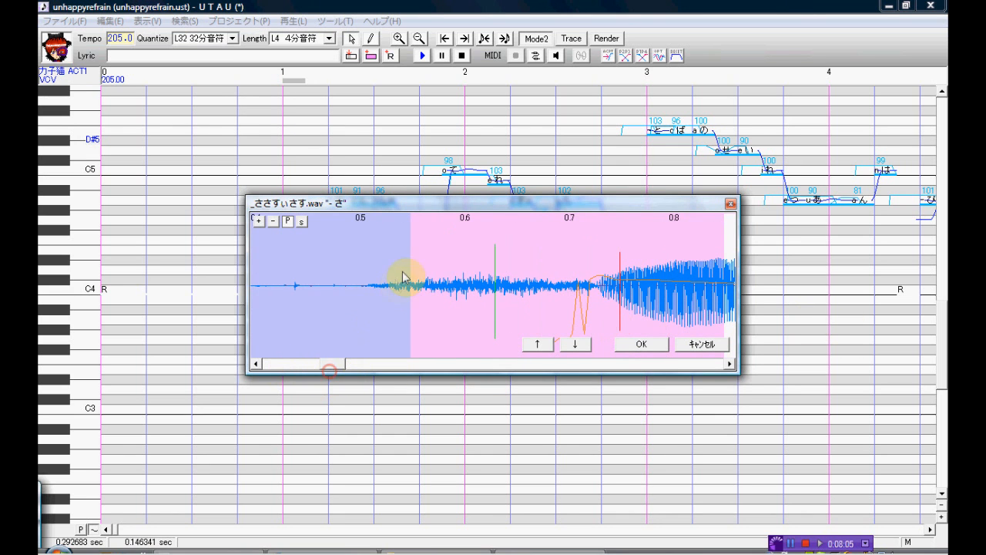
pyautogui.moveTo(409, 259); pyautogui.dragTo(382, 267)
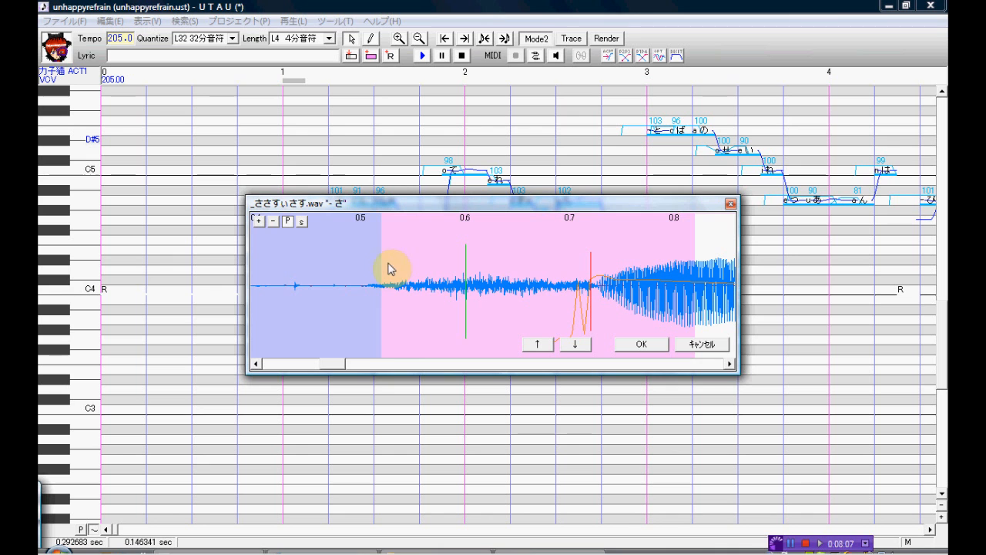
pyautogui.moveTo(340, 363); pyautogui.dragTo(412, 363)
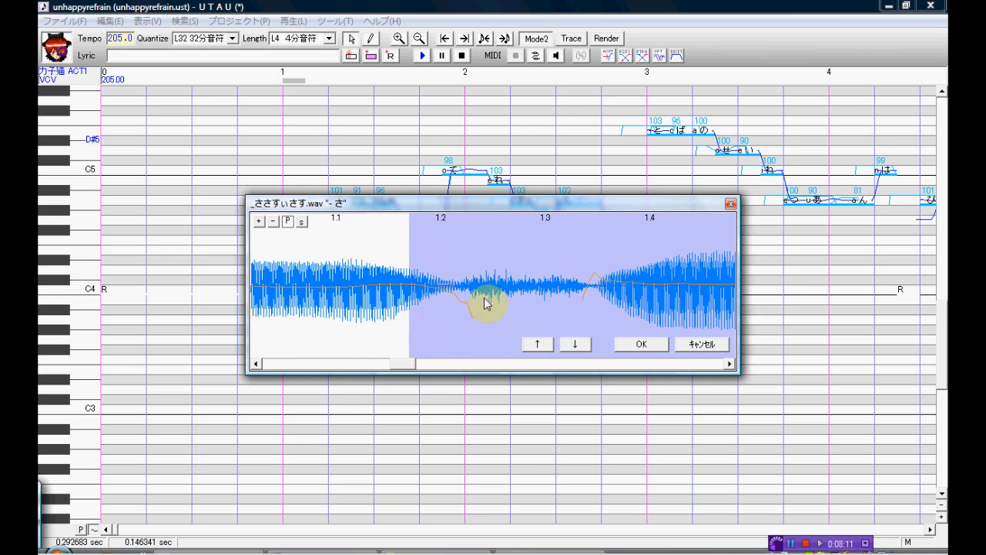
pyautogui.click(636, 345)
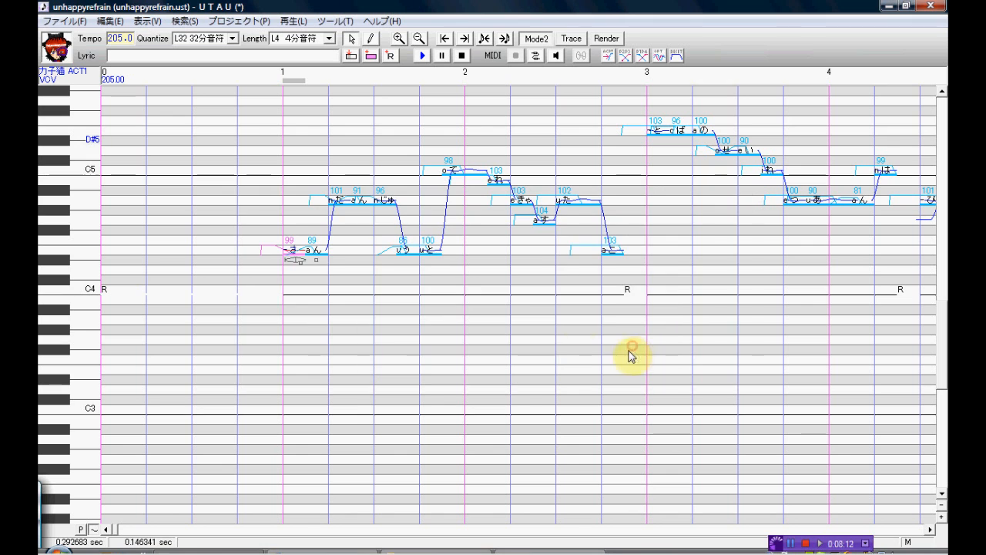
# Open the waveform editor for the "a ん" note, move its offset to about 1070 ms before the vowel-to-ん transition, and accept.
pyautogui.click(323, 264)
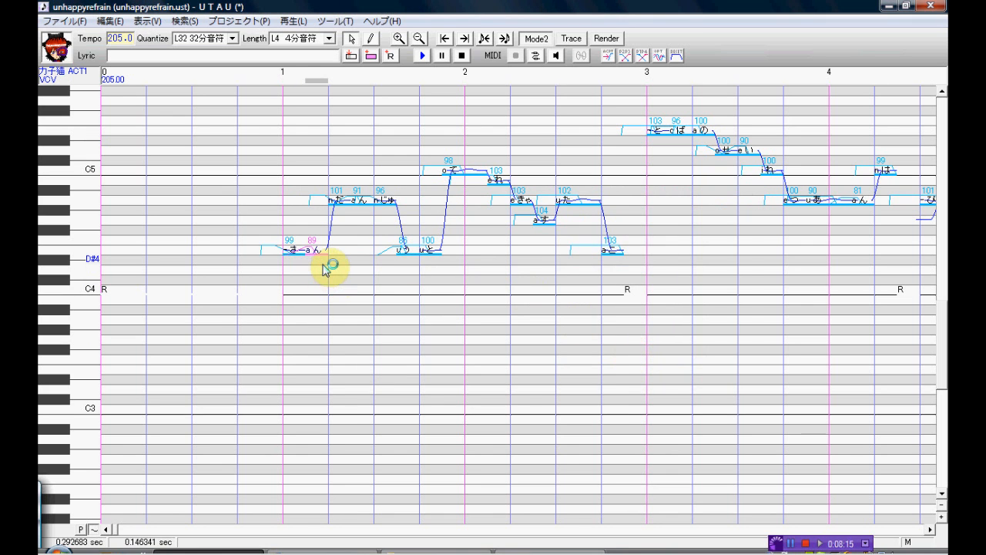
pyautogui.doubleClick(325, 266)
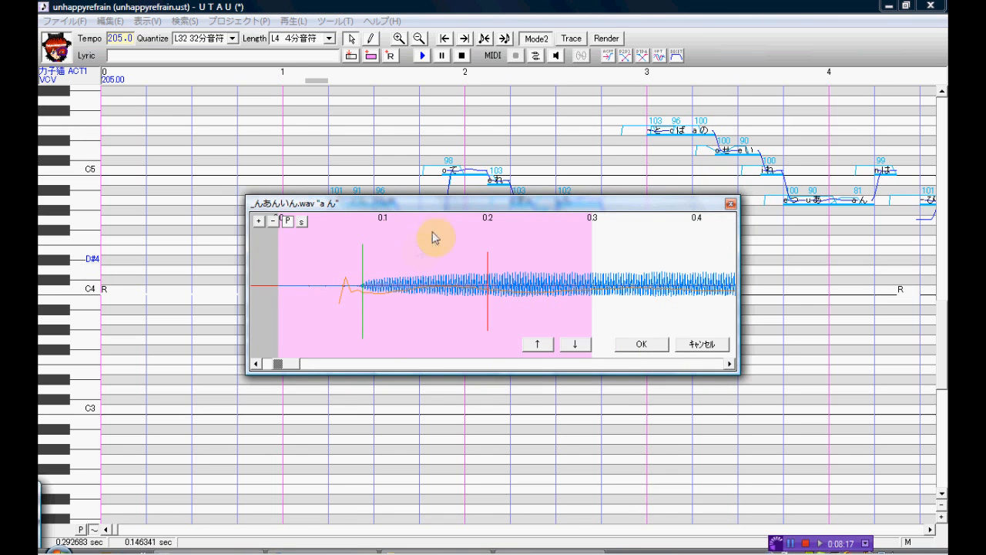
pyautogui.moveTo(279, 263); pyautogui.dragTo(840, 288)
pyautogui.moveTo(288, 362); pyautogui.dragTo(356, 366)
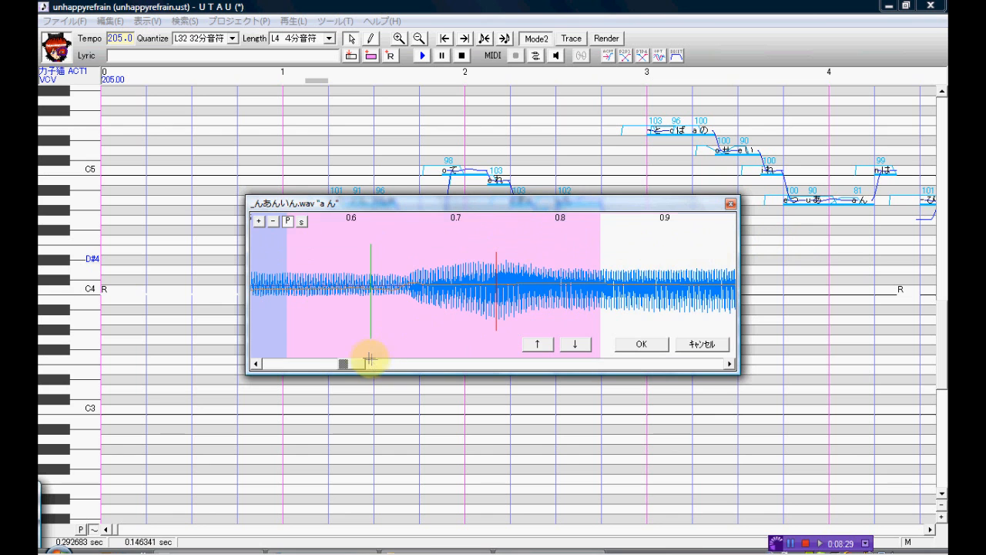
pyautogui.moveTo(352, 363); pyautogui.dragTo(408, 367)
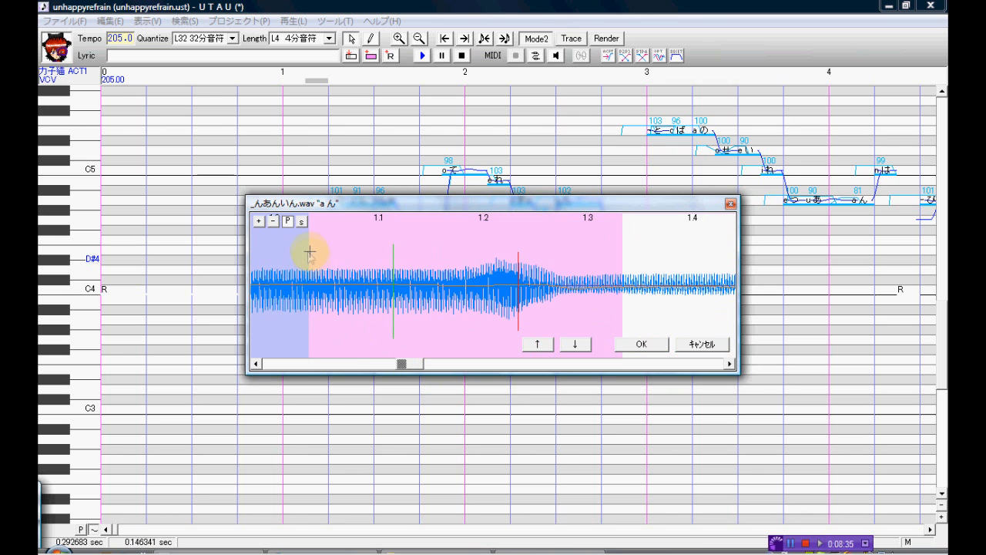
pyautogui.moveTo(311, 251); pyautogui.dragTo(352, 253)
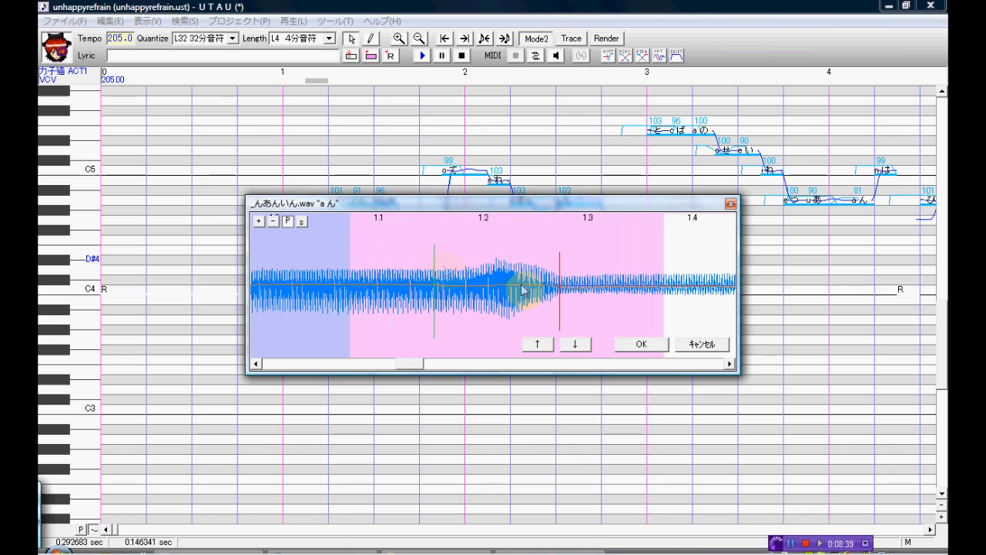
pyautogui.click(642, 344)
# Open the waveform editor for the "n だ" note and move its offset to about 1300 ms, before the だ onset.
pyautogui.click(338, 223)
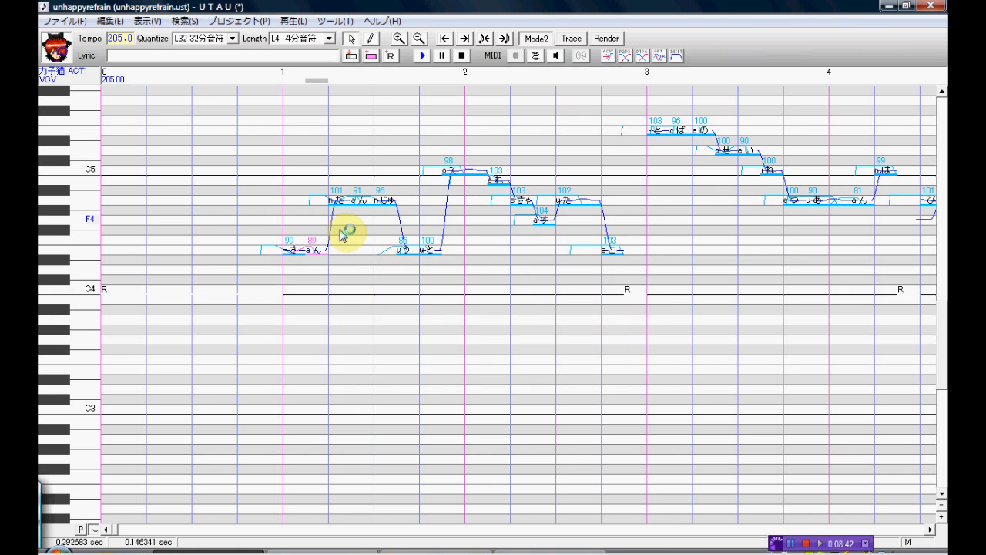
pyautogui.click(341, 229)
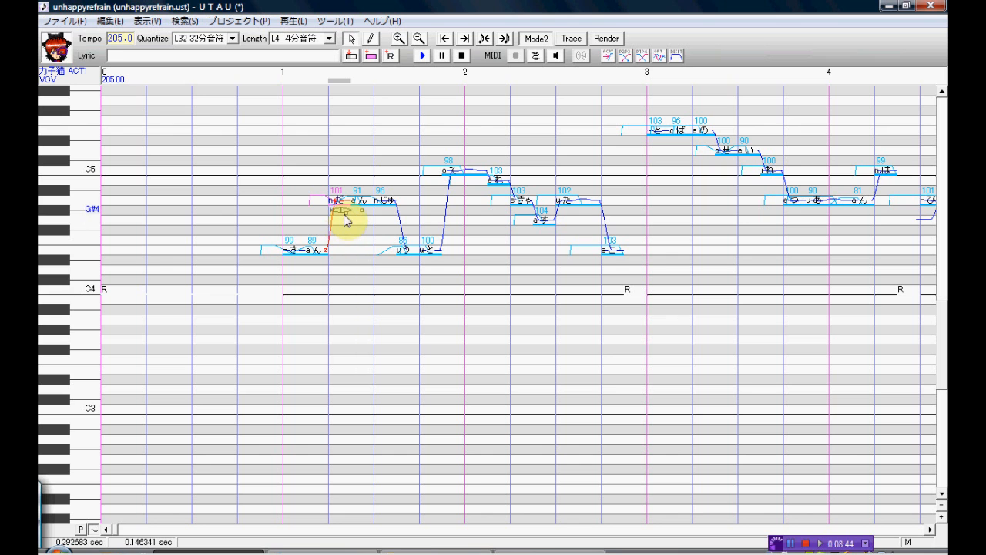
pyautogui.hotkey('ctrl', 'g')
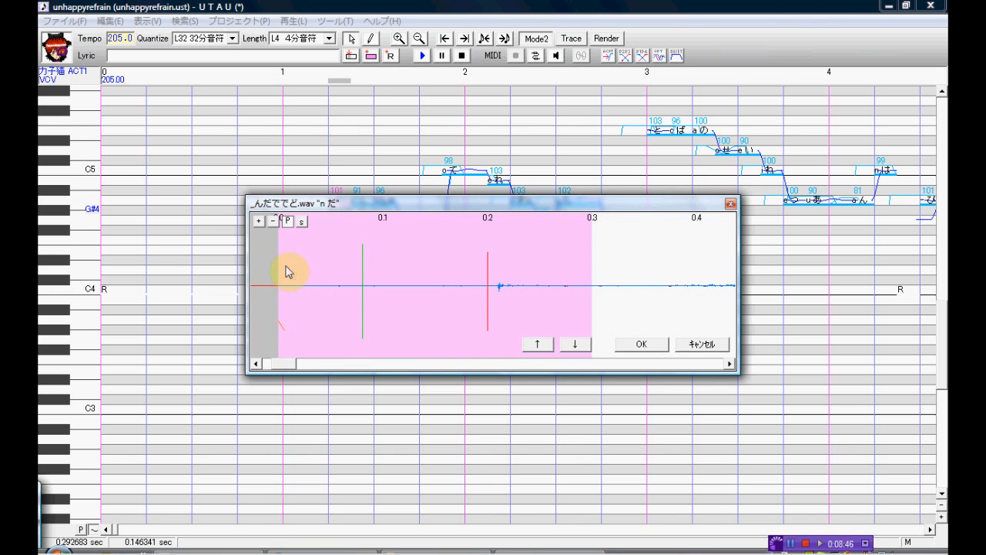
pyautogui.moveTo(280, 260); pyautogui.dragTo(932, 267)
pyautogui.moveTo(282, 367); pyautogui.dragTo(354, 348)
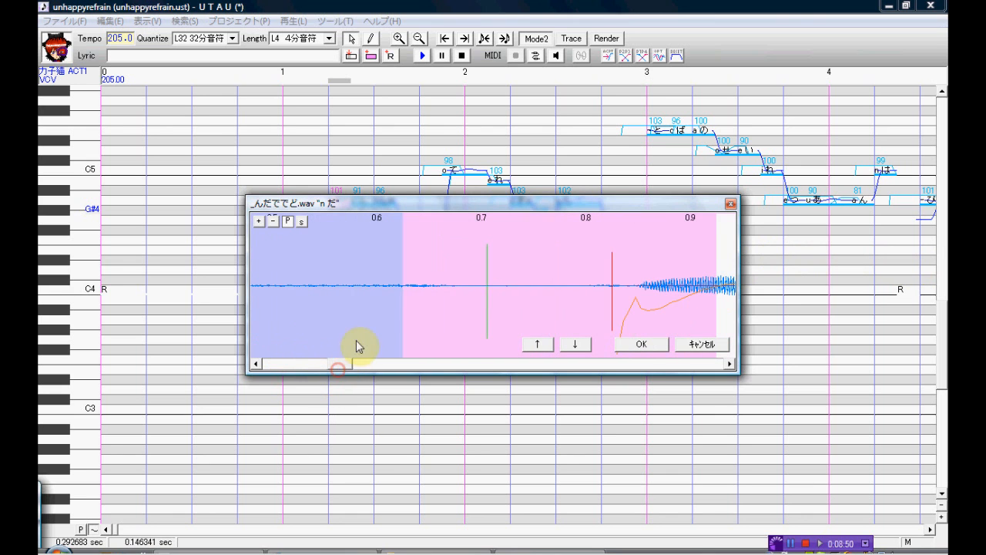
pyautogui.moveTo(403, 267); pyautogui.dragTo(858, 285)
pyautogui.moveTo(339, 363); pyautogui.dragTo(396, 369)
pyautogui.moveTo(328, 267); pyautogui.dragTo(553, 292)
pyautogui.moveTo(396, 365); pyautogui.dragTo(420, 364)
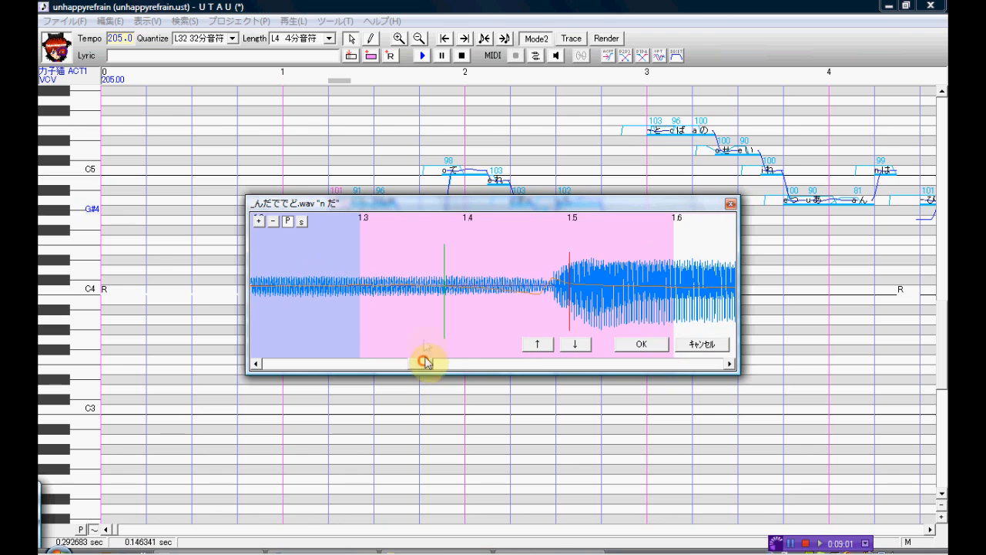
# Fine-tune the "n だ" offset to about 1286 ms, accept it, and select a range over the opening notes.
pyautogui.moveTo(353, 270); pyautogui.dragTo(345, 274)
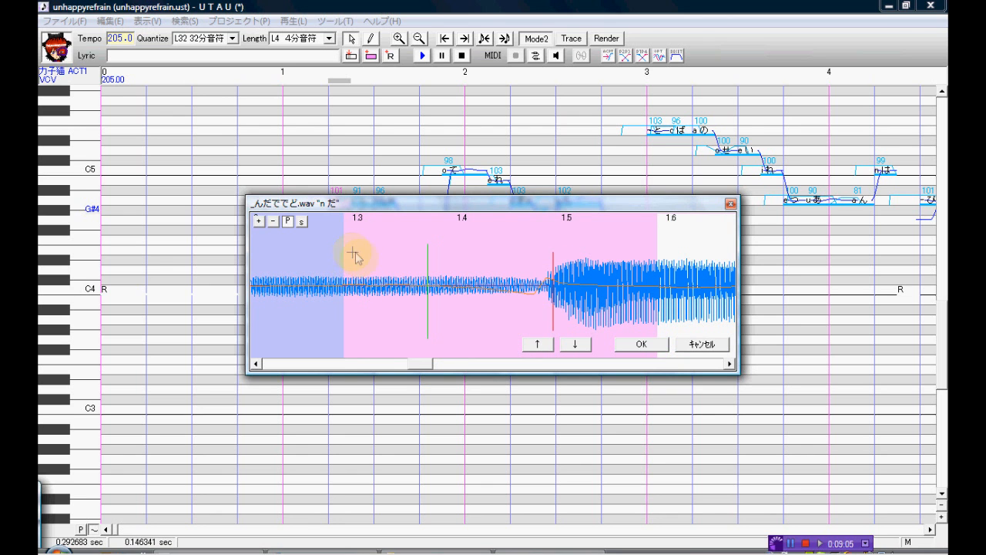
pyautogui.moveTo(346, 256); pyautogui.dragTo(345, 261)
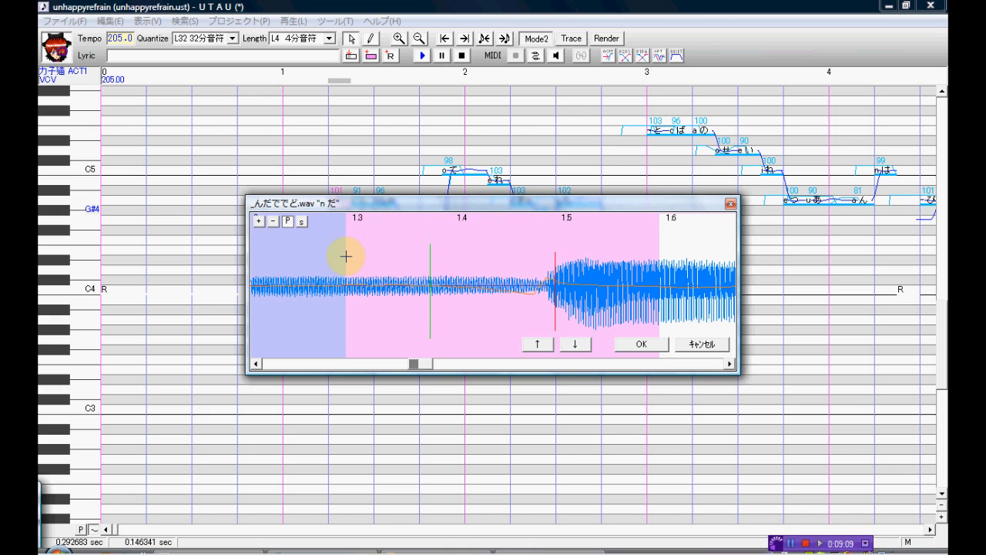
pyautogui.moveTo(349, 267); pyautogui.dragTo(348, 264)
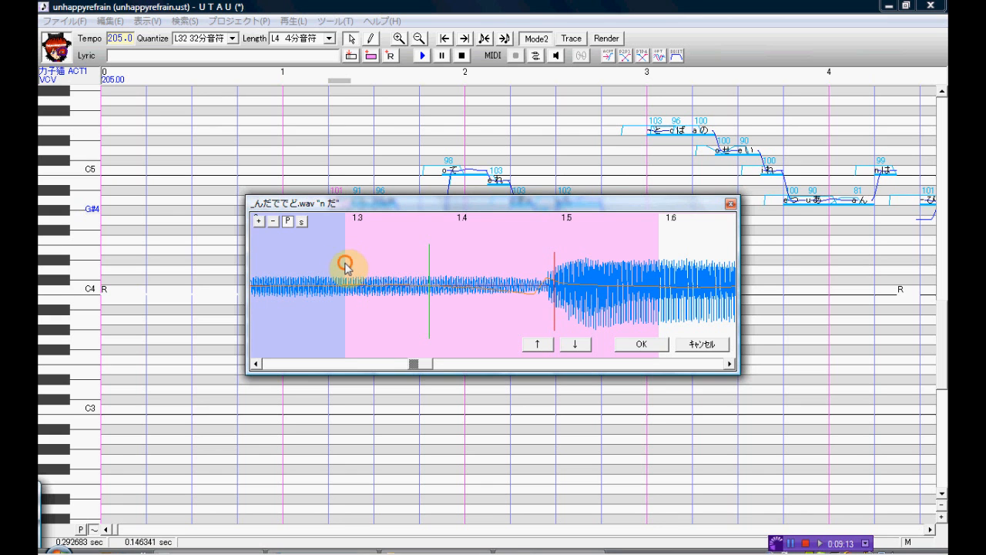
pyautogui.moveTo(347, 259); pyautogui.dragTo(341, 263)
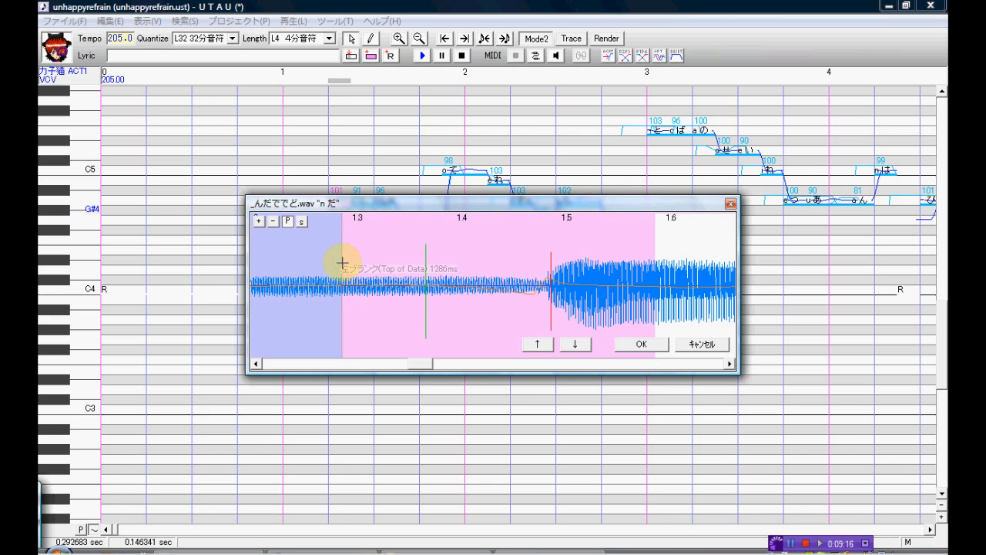
pyautogui.click(640, 344)
pyautogui.click(344, 228)
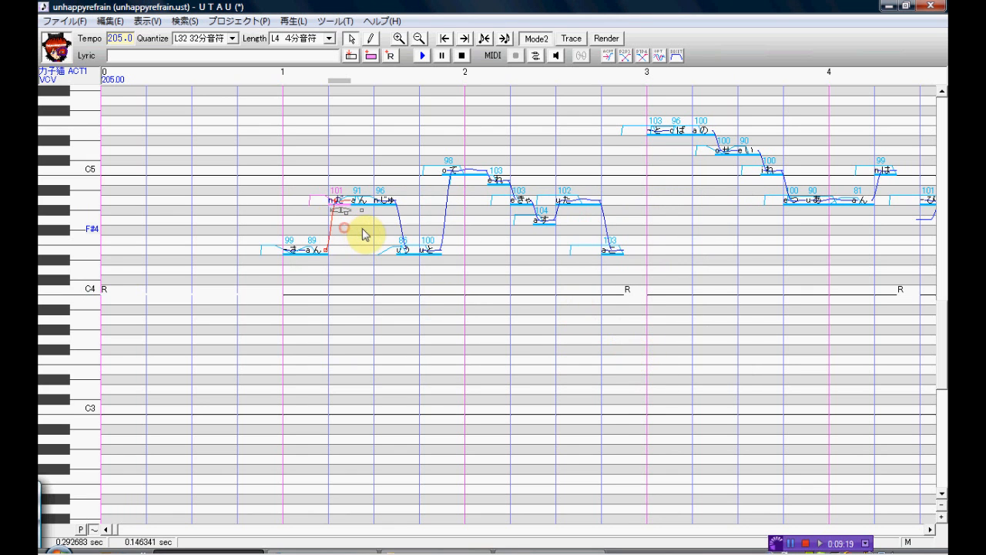
pyautogui.moveTo(314, 241); pyautogui.dragTo(292, 244)
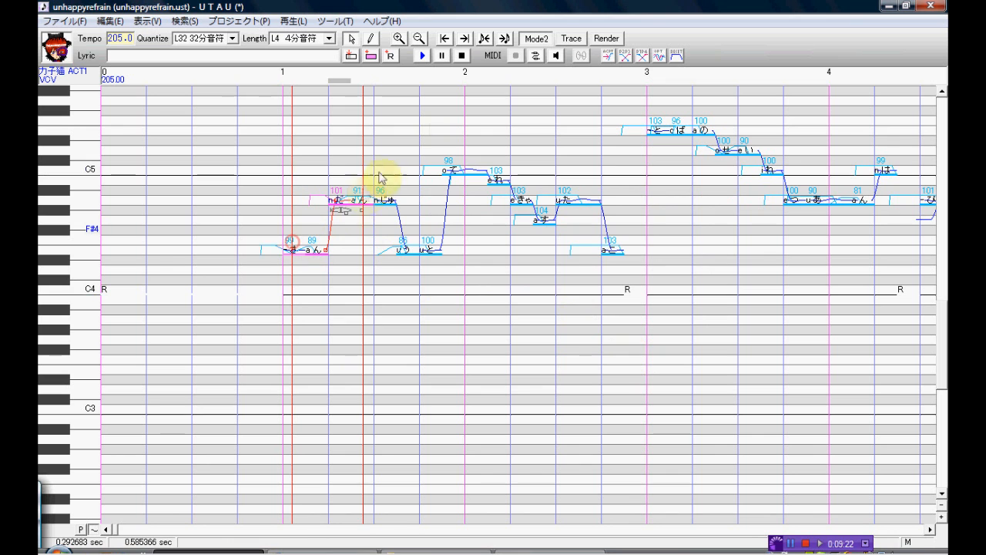
# Open the voicebank settings at the "n じゅ" entry and set its offset to 2500 ms.
pyautogui.click(389, 222)
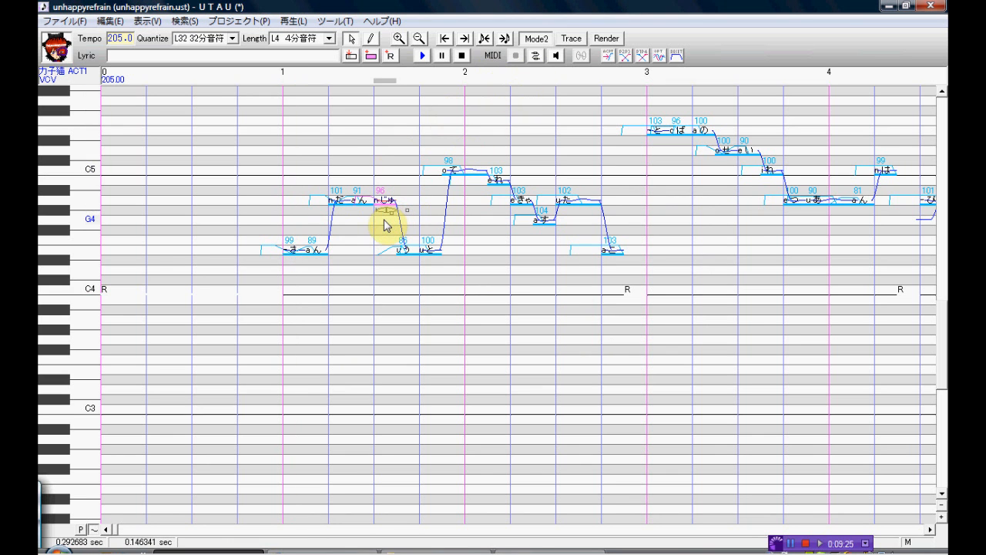
pyautogui.doubleClick(387, 224)
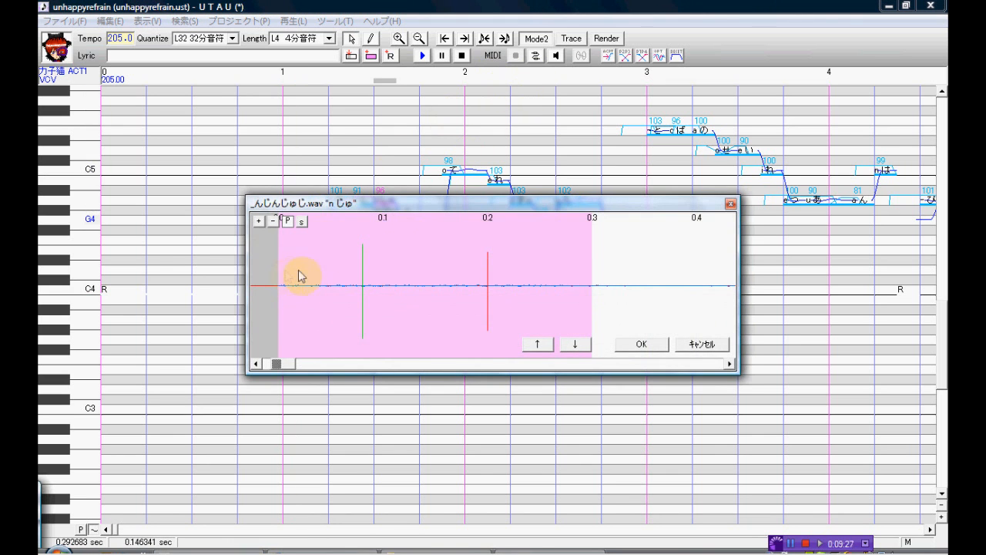
pyautogui.click(640, 349)
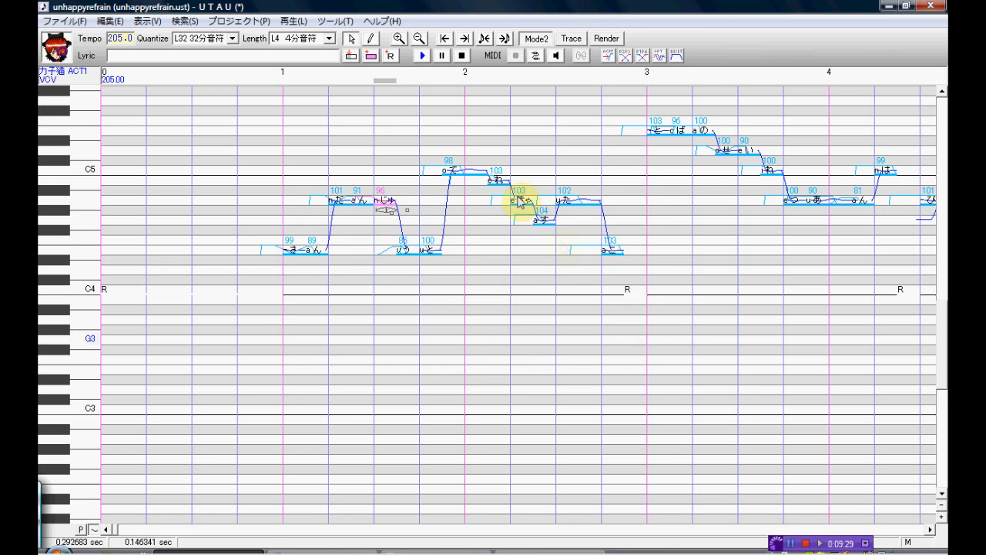
pyautogui.click(335, 21)
pyautogui.click(344, 39)
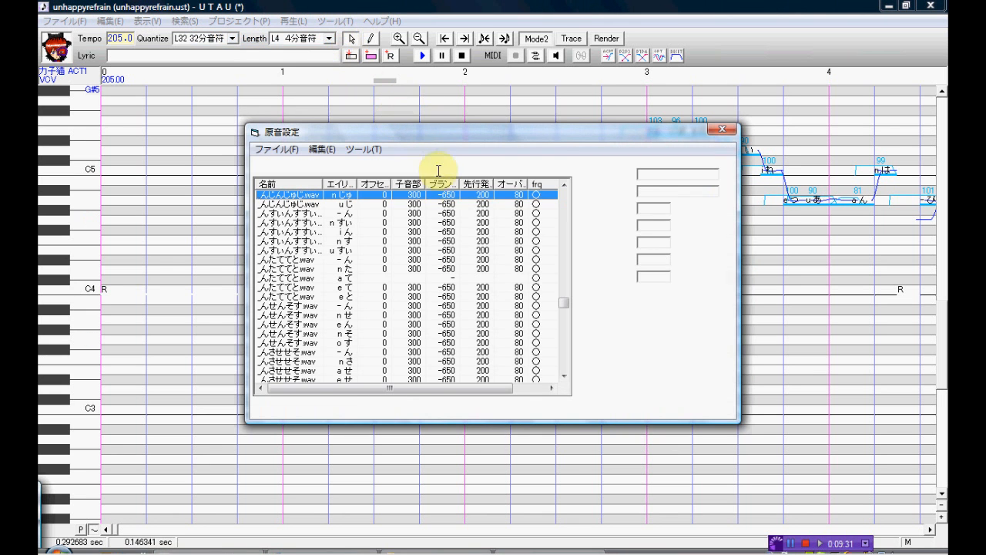
pyautogui.moveTo(564, 307); pyautogui.dragTo(564, 300)
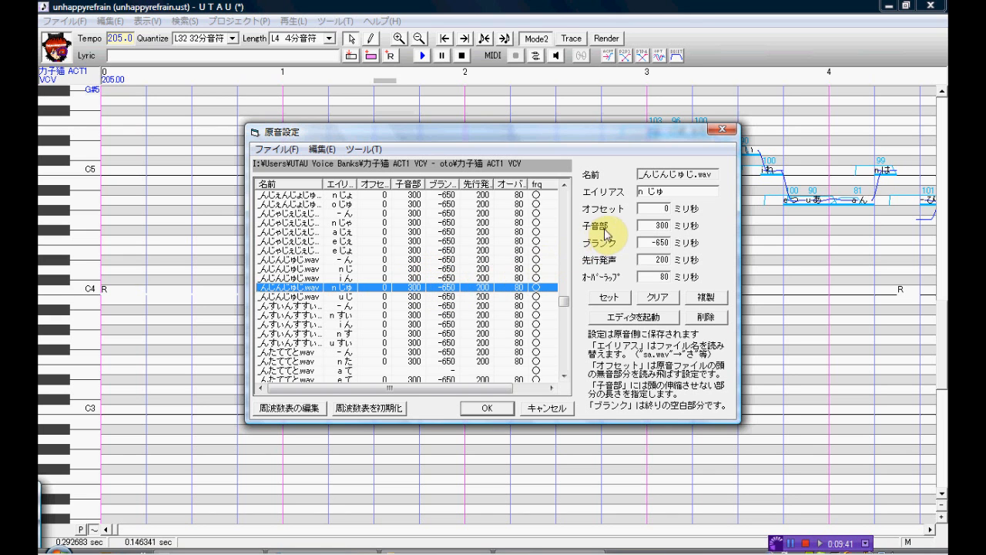
pyautogui.click(653, 209)
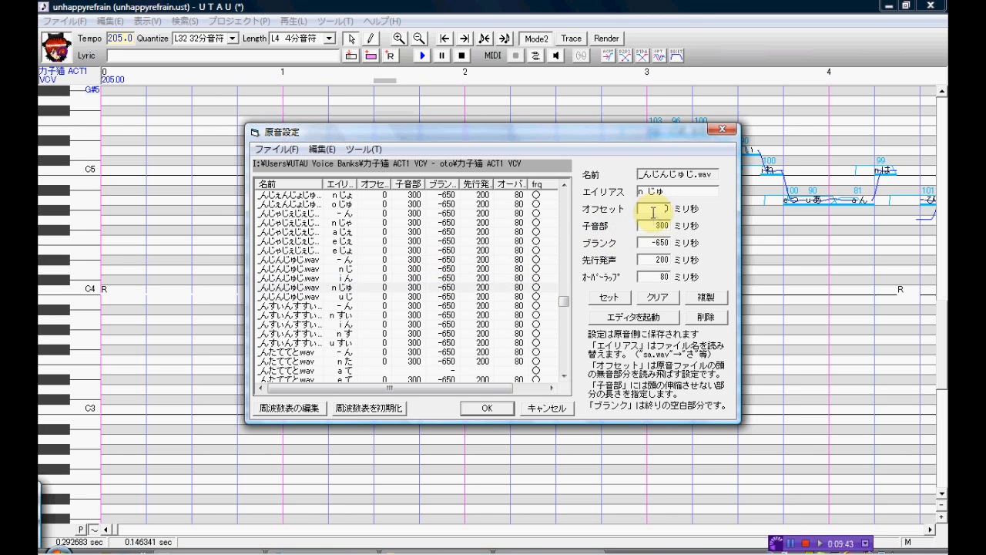
pyautogui.write('2500')
pyautogui.click(609, 297)
# Move the "n じゅ" offset back to about 2133 ms in the waveform editor and accept the voicebank settings.
pyautogui.click(617, 316)
pyautogui.moveTo(562, 533); pyautogui.dragTo(519, 535)
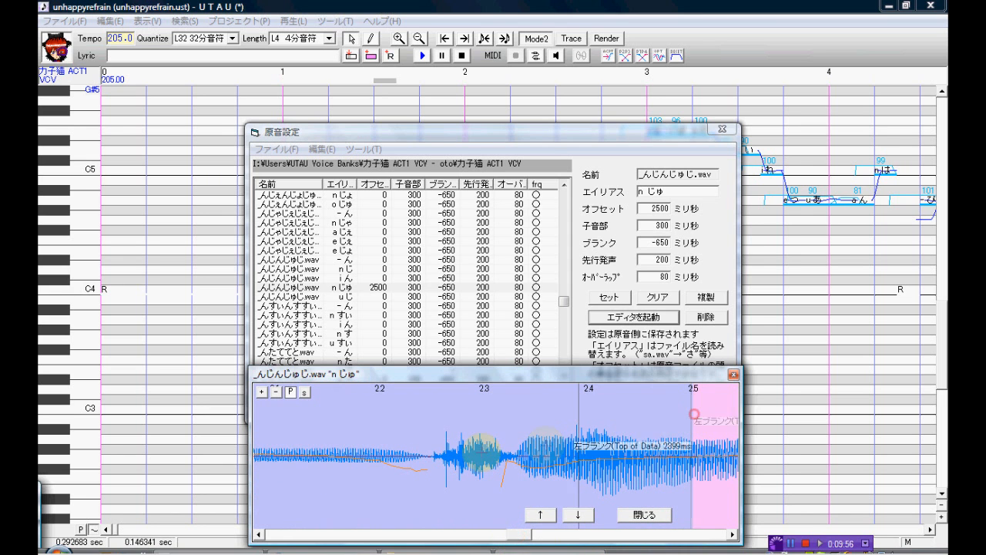
pyautogui.click(281, 436)
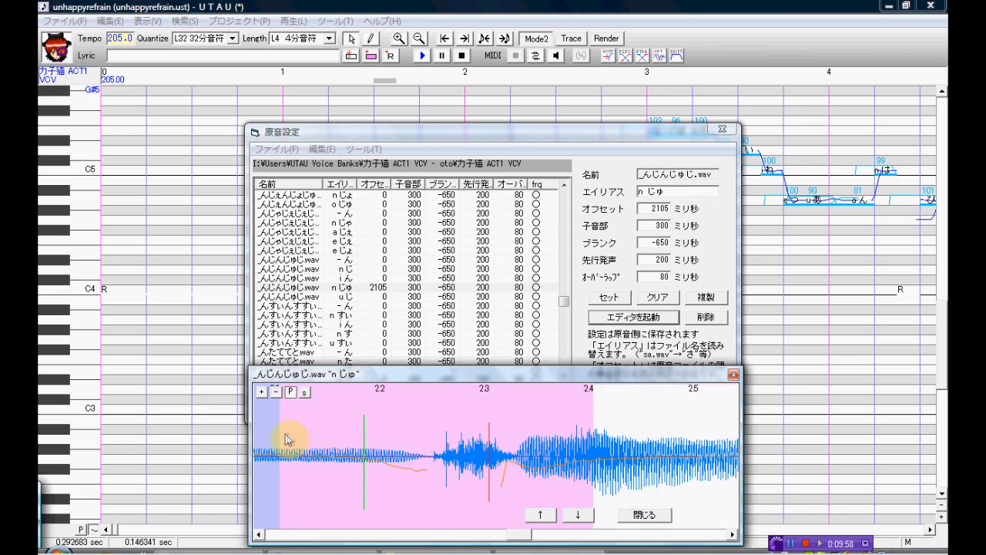
pyautogui.moveTo(279, 430); pyautogui.dragTo(308, 431)
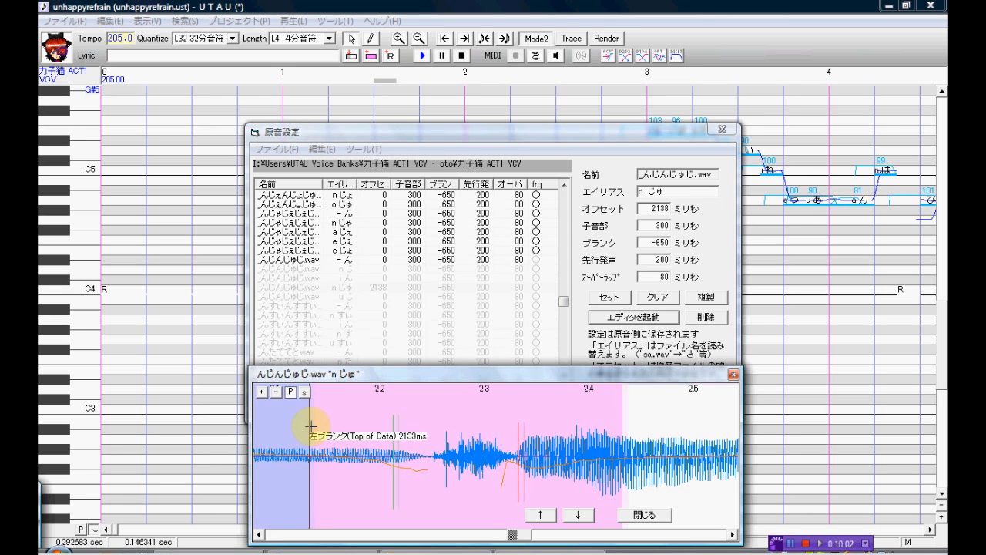
pyautogui.click(639, 514)
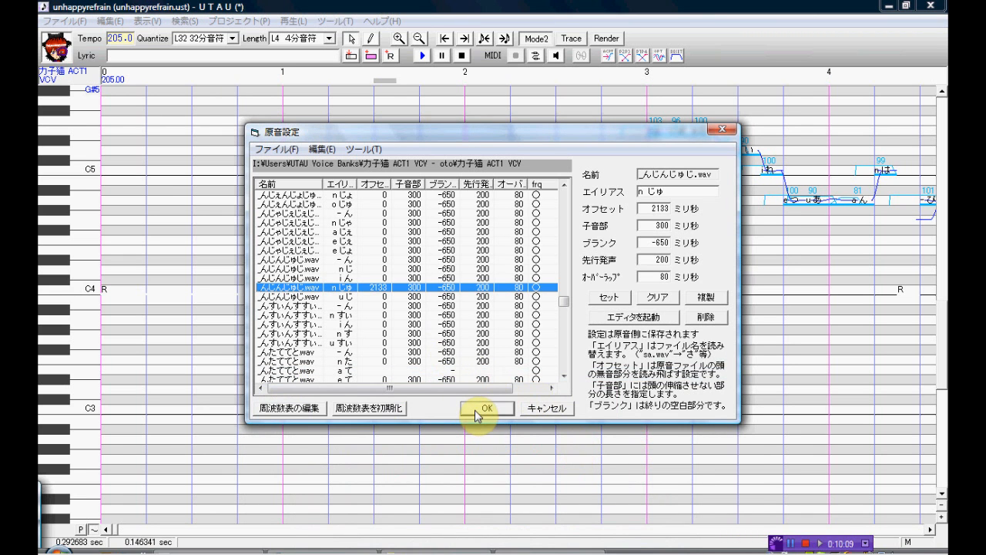
pyautogui.click(475, 410)
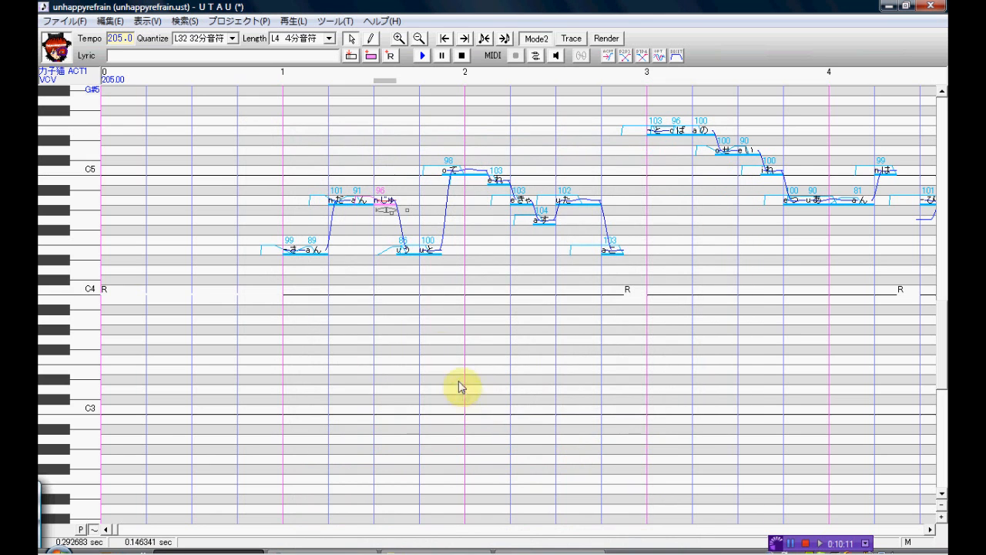
# Open the waveform editor for the "u う" note, move its offset to about 740 ms before the second う, and accept.
pyautogui.click(408, 269)
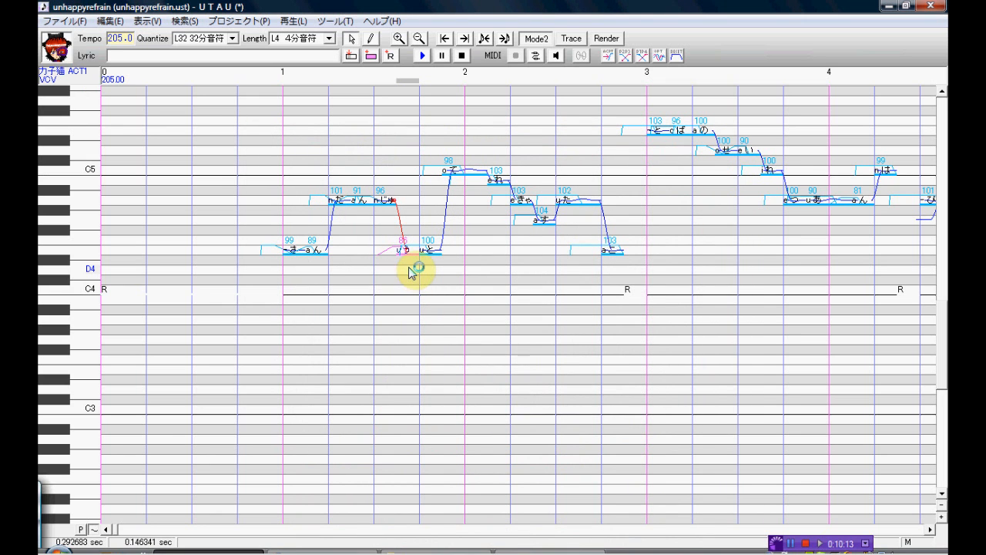
pyautogui.hotkey('shift', 'g')
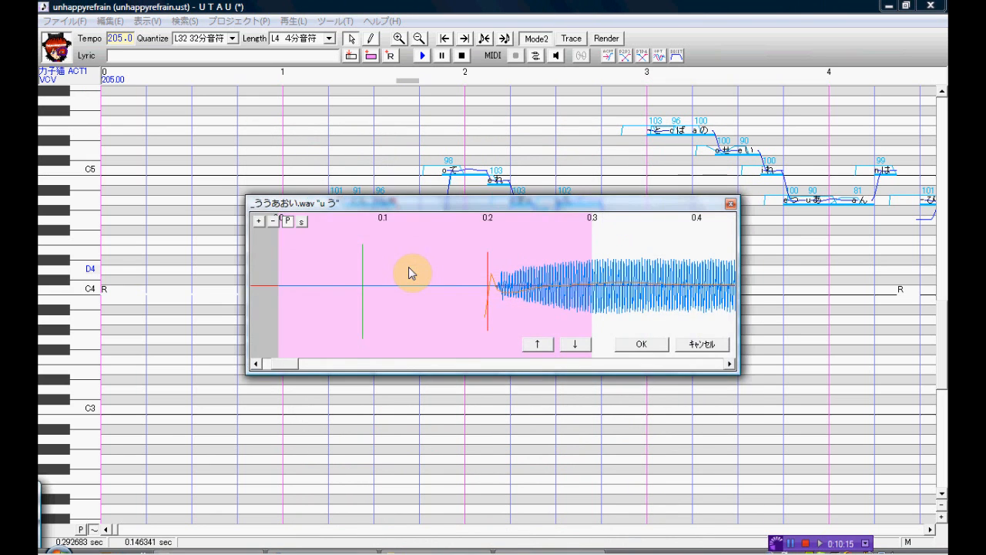
pyautogui.moveTo(279, 252); pyautogui.dragTo(727, 285)
pyautogui.moveTo(286, 364); pyautogui.dragTo(403, 366)
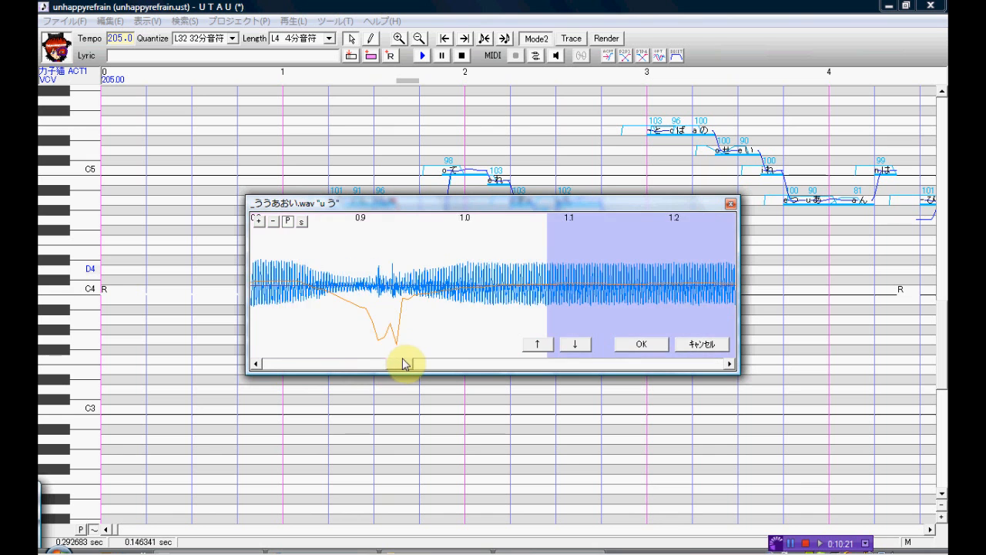
pyautogui.moveTo(469, 354); pyautogui.dragTo(487, 356)
pyautogui.moveTo(500, 362); pyautogui.dragTo(326, 378)
pyautogui.moveTo(364, 241); pyautogui.dragTo(768, 254)
pyautogui.moveTo(328, 368); pyautogui.dragTo(372, 372)
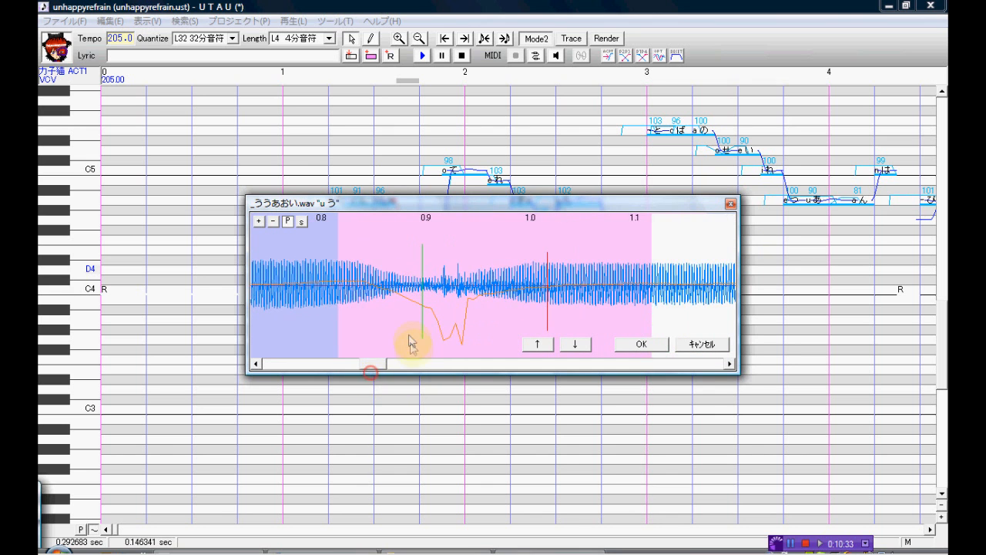
pyautogui.moveTo(369, 252); pyautogui.dragTo(313, 254)
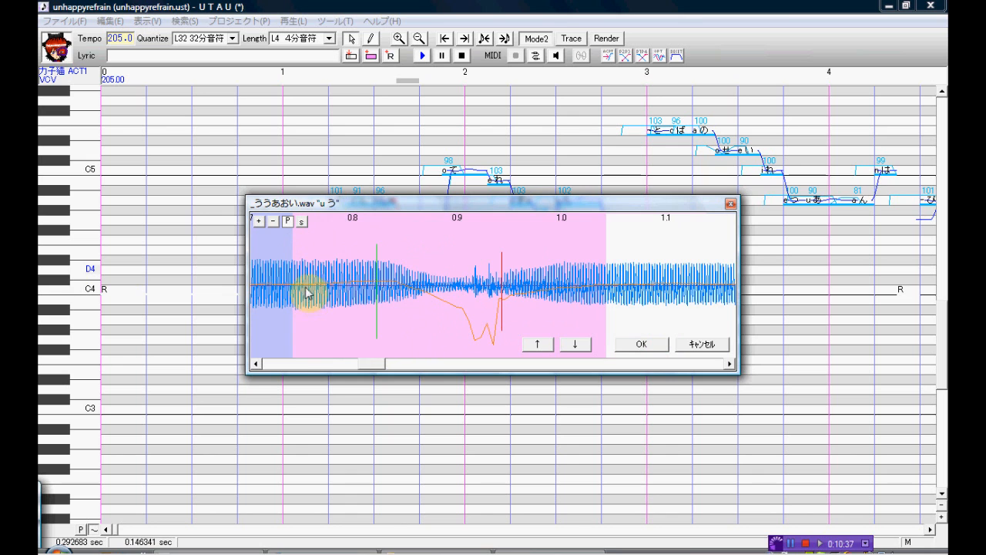
pyautogui.moveTo(285, 259); pyautogui.dragTo(286, 271)
pyautogui.click(625, 344)
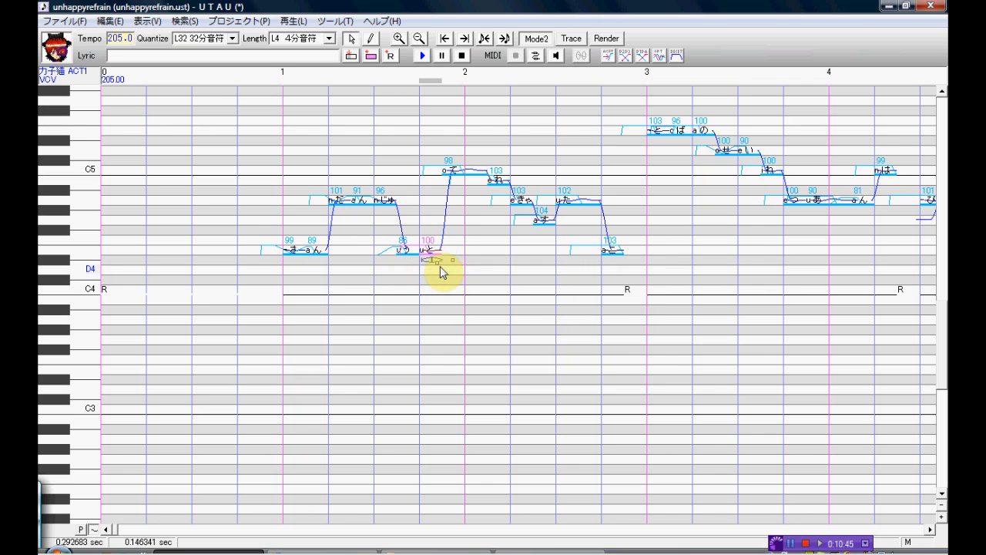
# Open the voicebank settings at the "u と" entry and set its offset to 2100 ms.
pyautogui.click(440, 267)
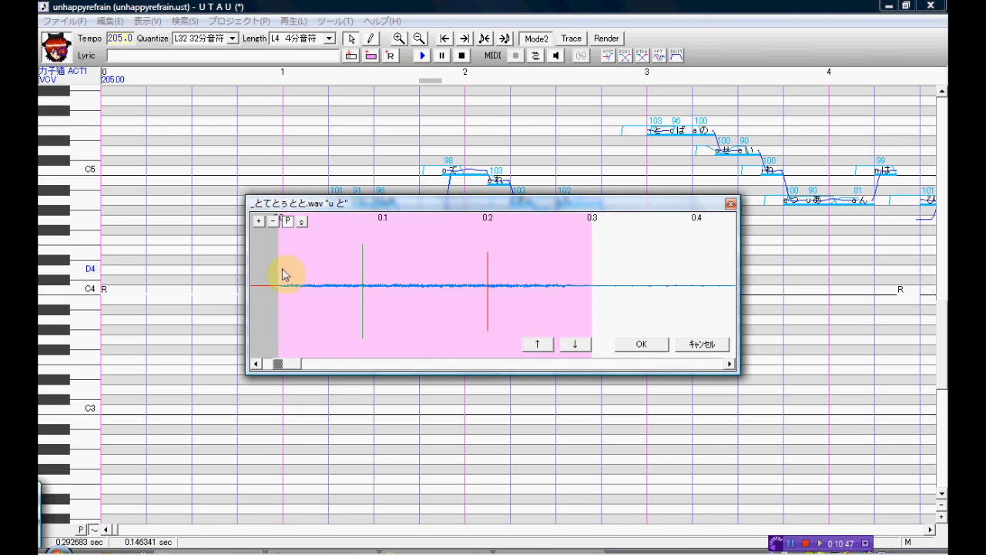
pyautogui.click(639, 344)
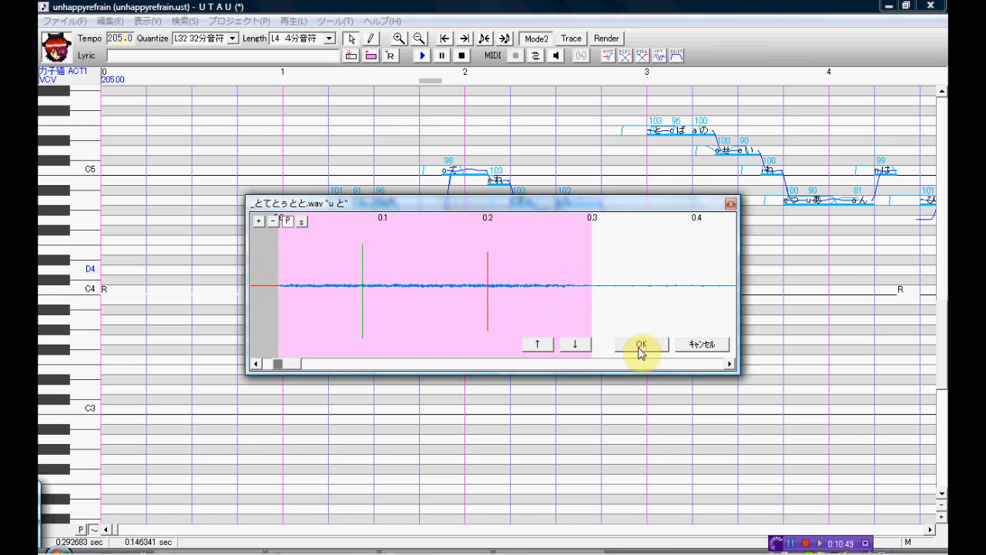
pyautogui.click(331, 21)
pyautogui.click(333, 37)
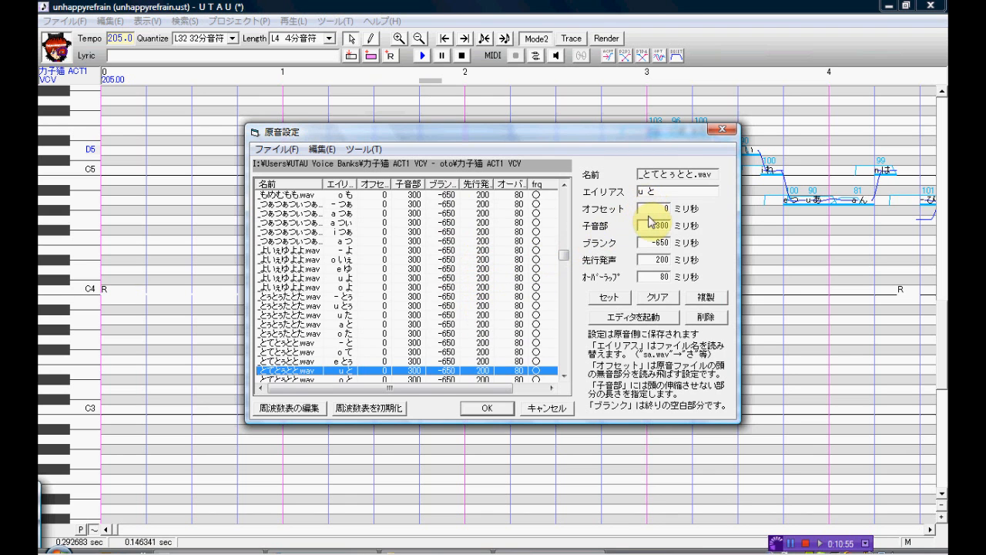
pyautogui.click(643, 208)
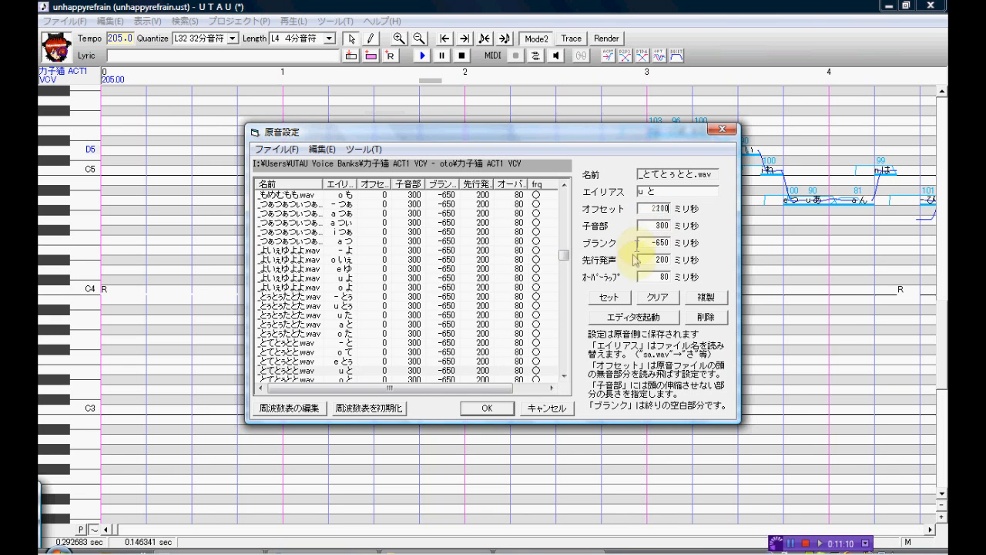
pyautogui.click(608, 296)
# Open the waveform editor for "u と", move its offset back to about 2052 ms, and accept the voicebank settings.
pyautogui.click(616, 323)
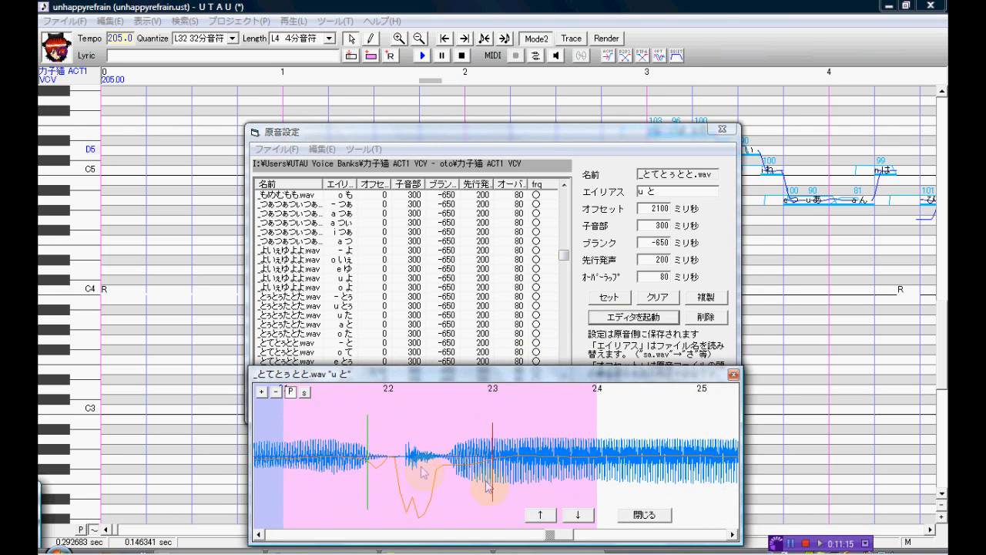
pyautogui.moveTo(553, 536); pyautogui.dragTo(540, 538)
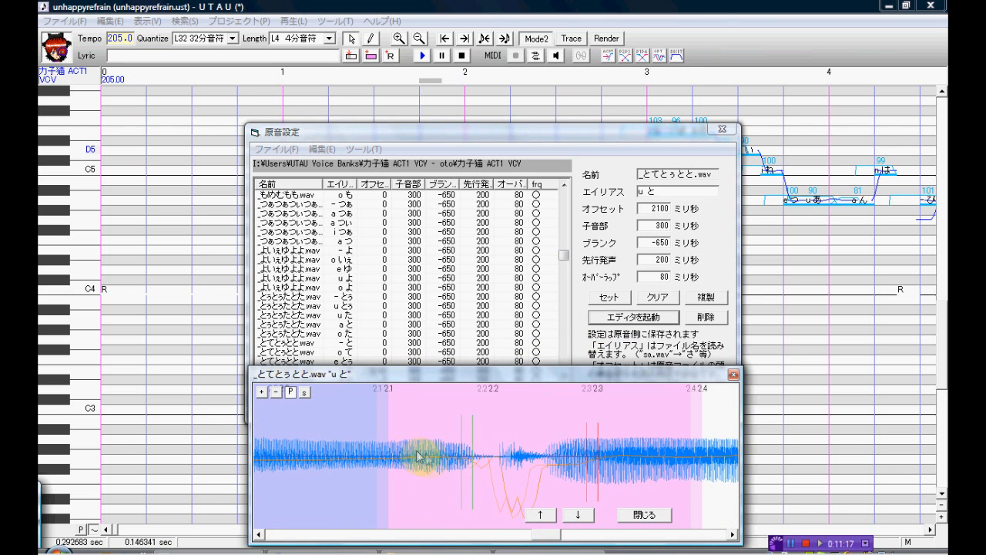
pyautogui.moveTo(386, 421); pyautogui.dragTo(342, 425)
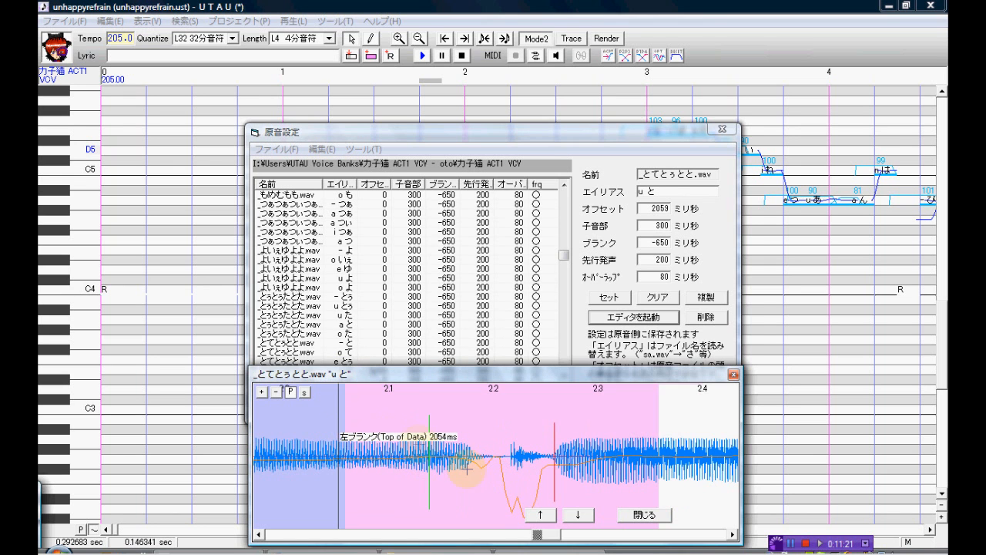
pyautogui.click(646, 515)
pyautogui.click(493, 408)
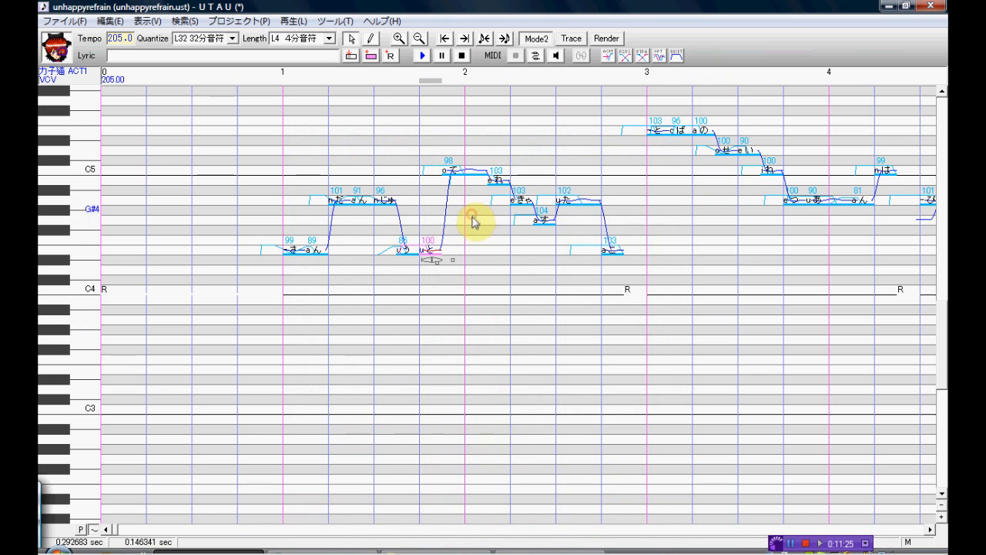
# Open the waveform editor for the "o て" note, move its offset to about 874 ms before the て, and accept the voicebank settings.
pyautogui.click(466, 219)
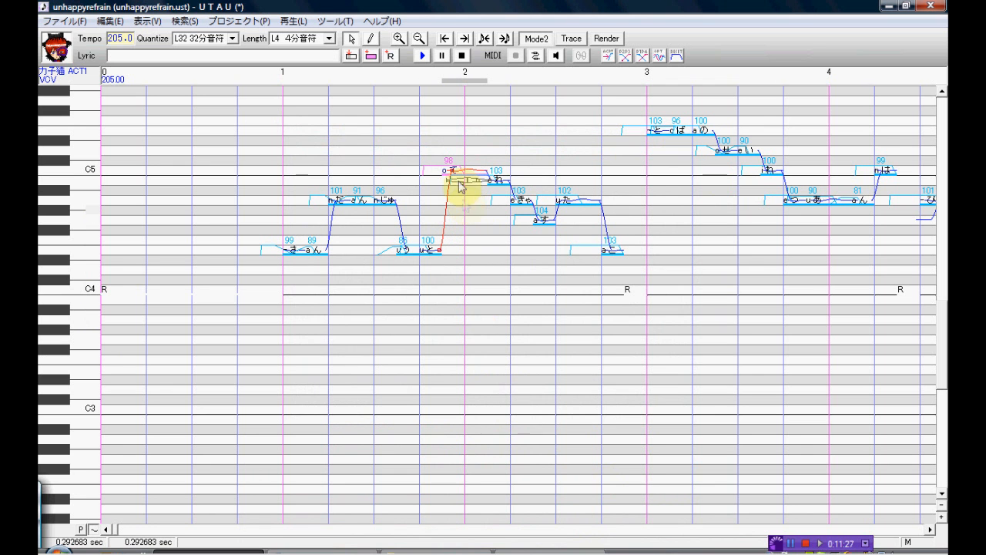
pyautogui.click(333, 23)
pyautogui.click(335, 37)
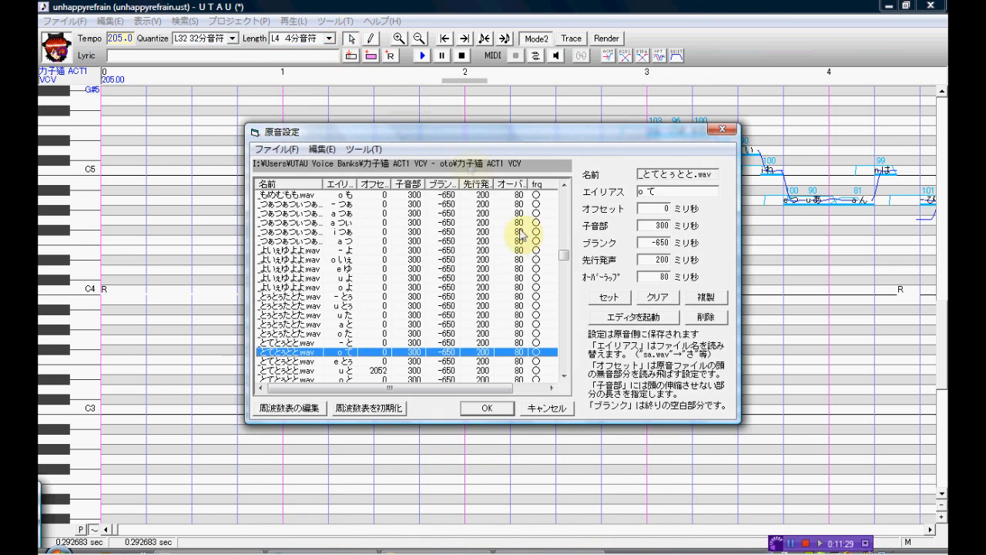
pyautogui.click(618, 319)
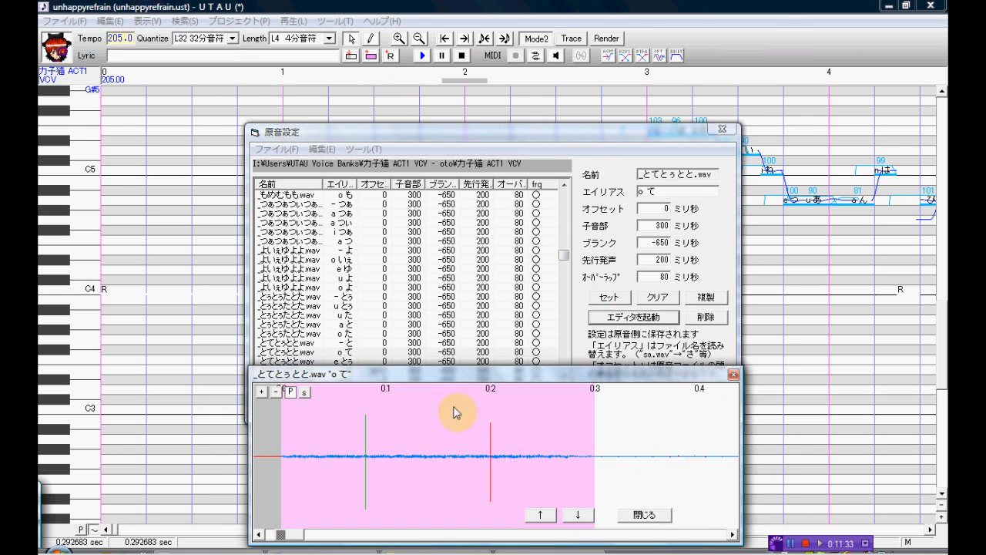
pyautogui.moveTo(281, 425); pyautogui.dragTo(880, 452)
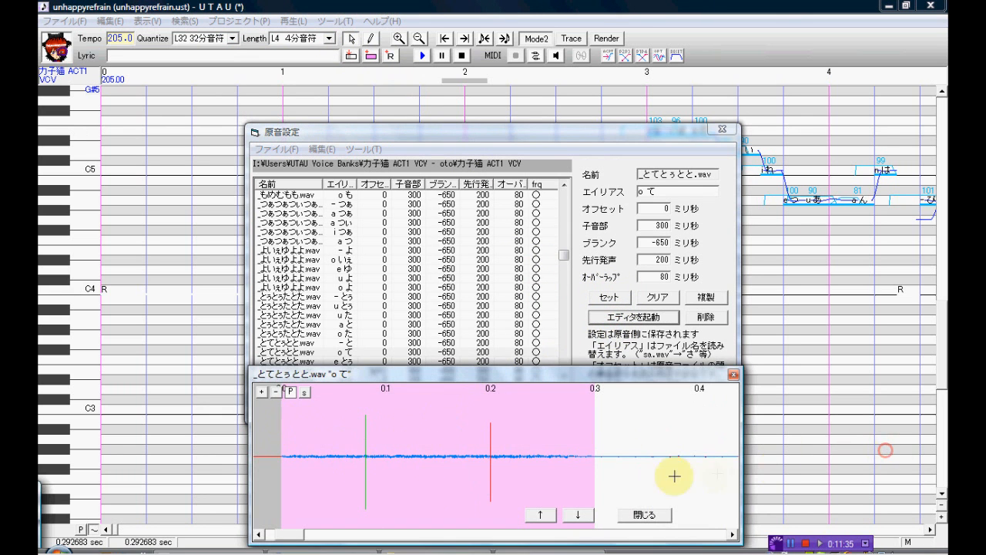
pyautogui.moveTo(306, 542); pyautogui.dragTo(359, 532)
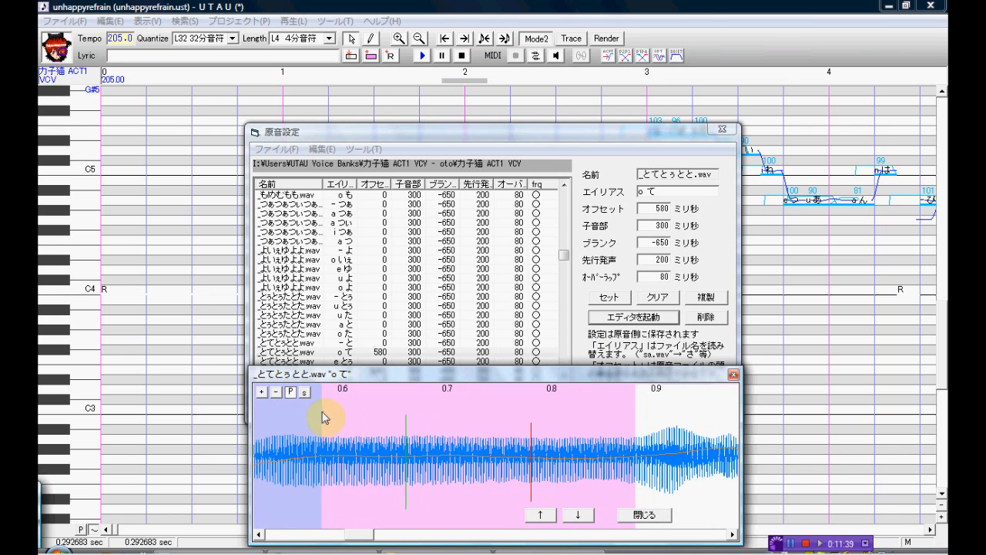
pyautogui.moveTo(322, 410); pyautogui.dragTo(697, 389)
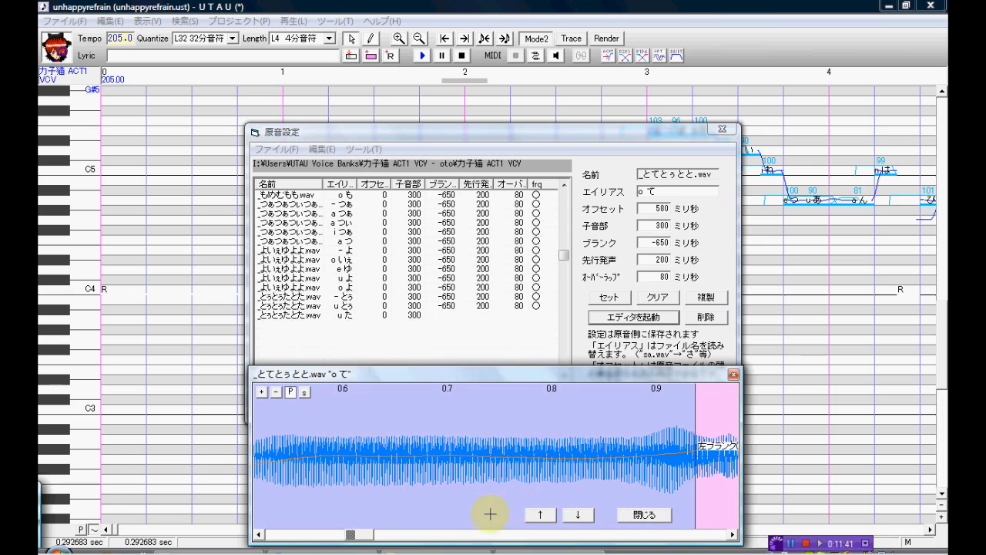
pyautogui.moveTo(352, 533); pyautogui.dragTo(386, 531)
pyautogui.moveTo(456, 412); pyautogui.dragTo(392, 420)
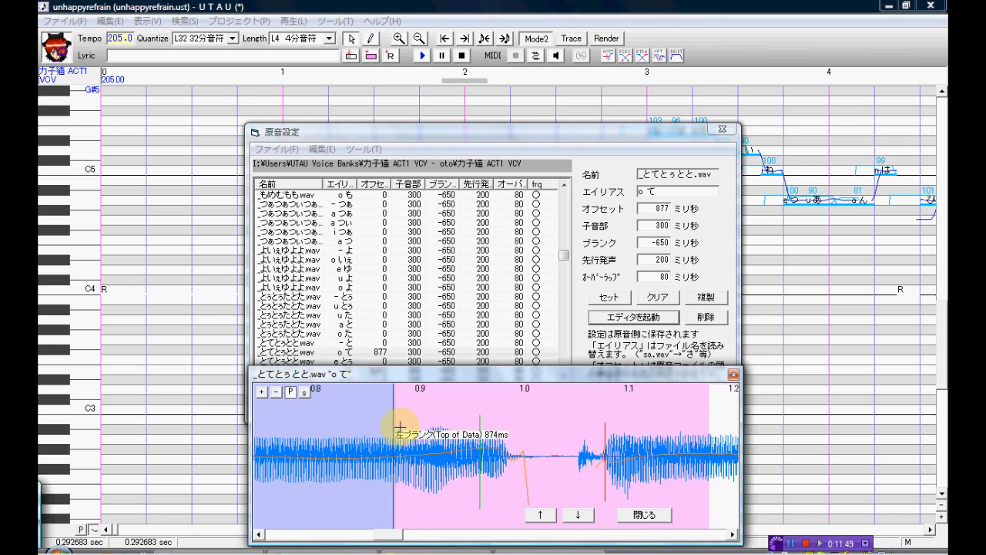
pyautogui.click(640, 514)
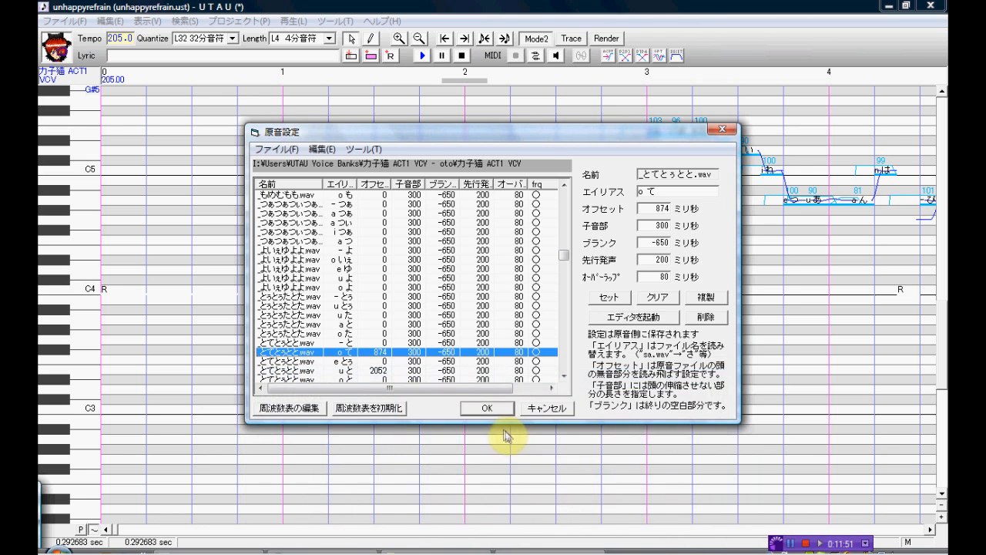
pyautogui.click(483, 409)
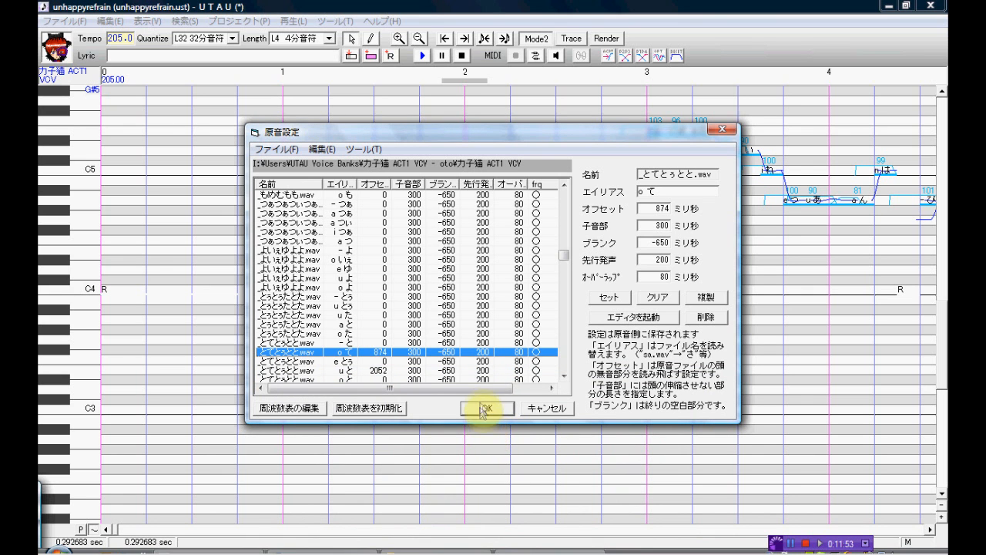
# Open the voicebank settings at the "e れ" entry and set its offset to 2000 ms.
pyautogui.click(506, 250)
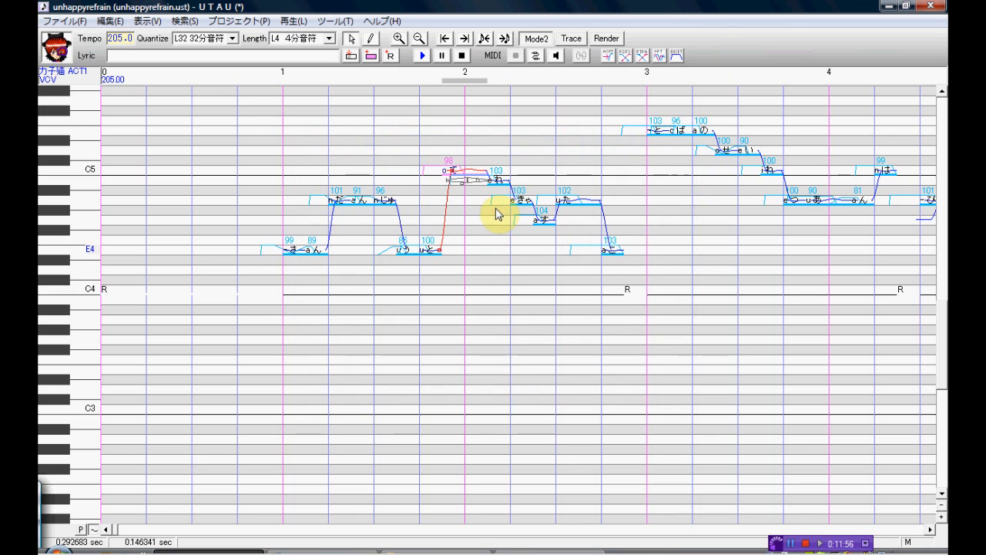
pyautogui.click(492, 185)
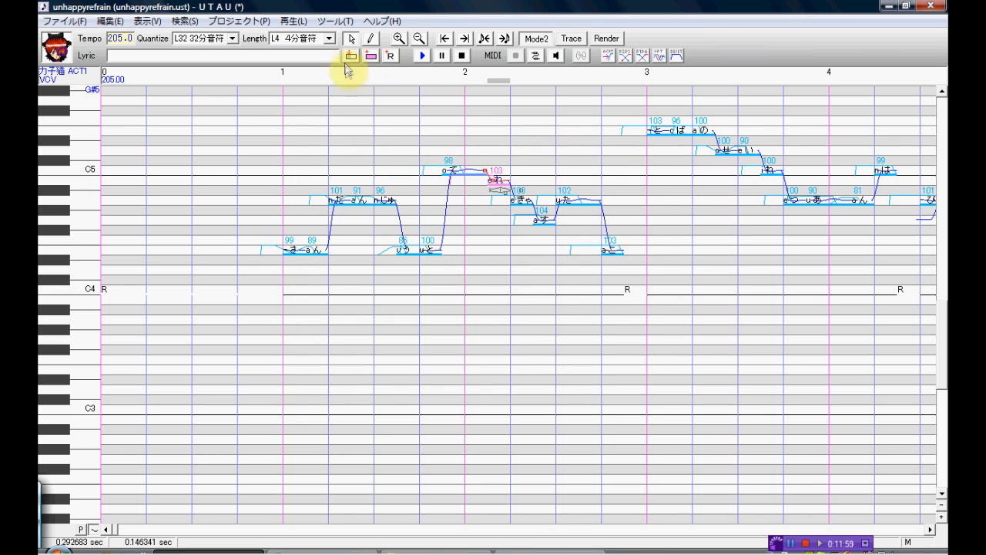
pyautogui.click(343, 22)
pyautogui.click(348, 39)
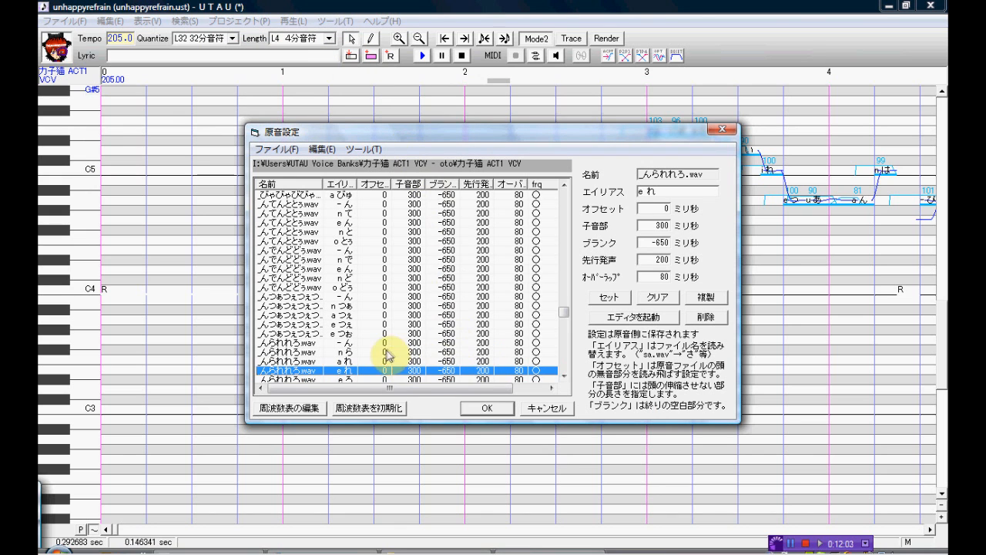
pyautogui.click(656, 208)
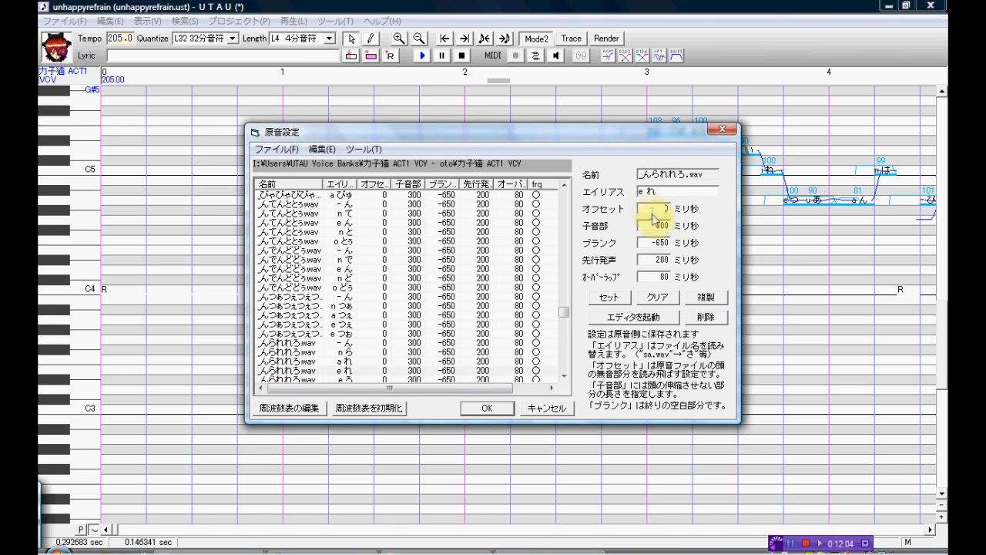
pyautogui.write('2000')
pyautogui.click(608, 297)
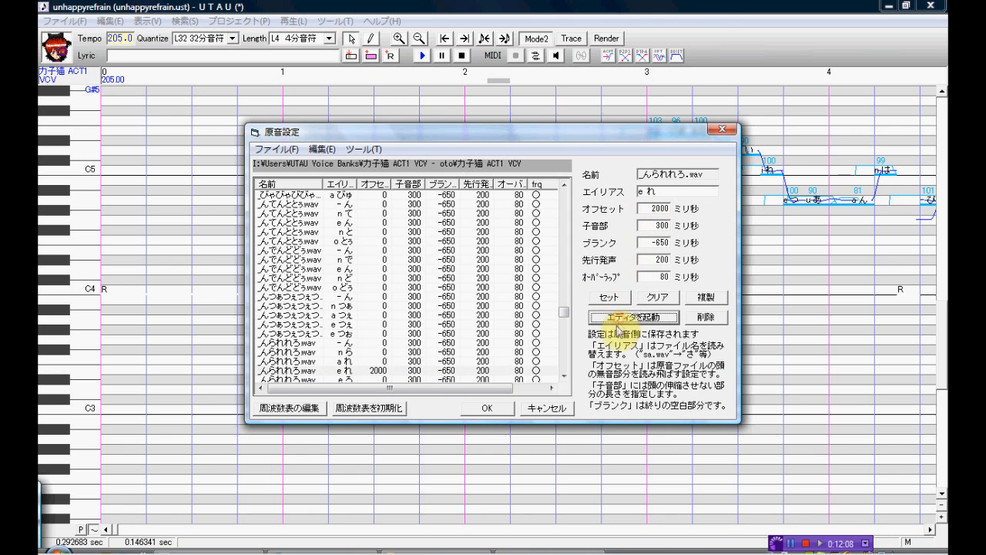
# Move the "e れ" offset back to about 1614 ms in the waveform editor and accept the voicebank settings.
pyautogui.doubleClick(534, 368)
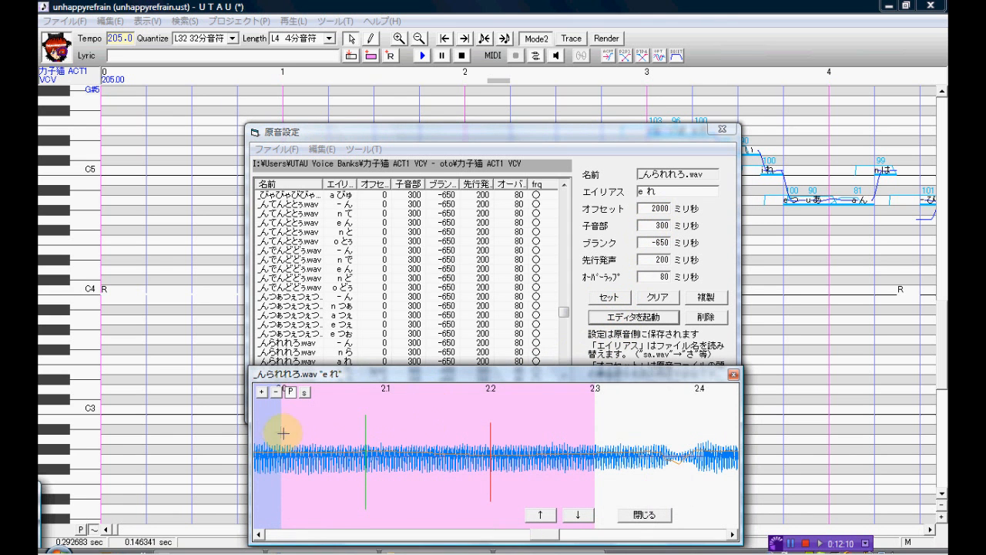
pyautogui.moveTo(536, 534); pyautogui.dragTo(671, 528)
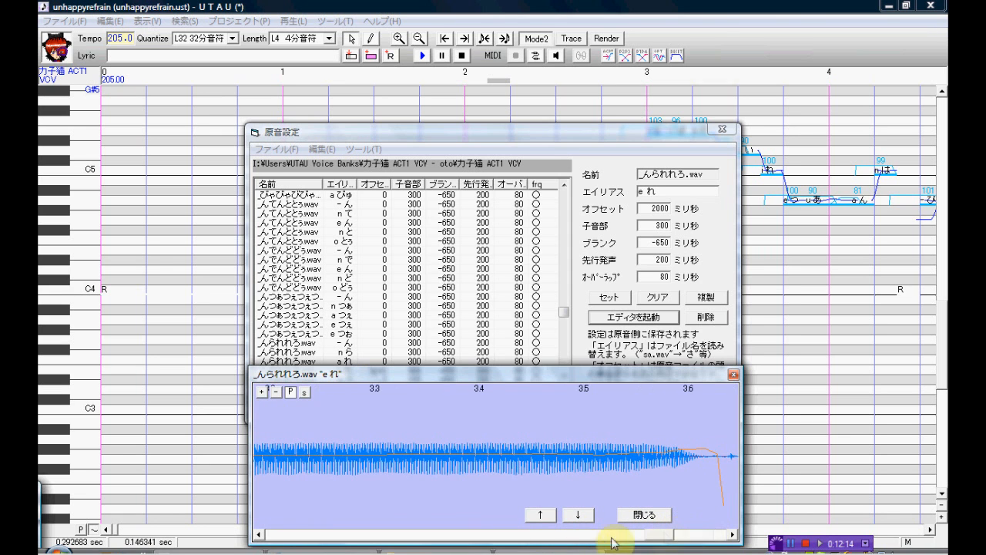
pyautogui.moveTo(562, 546); pyautogui.dragTo(515, 535)
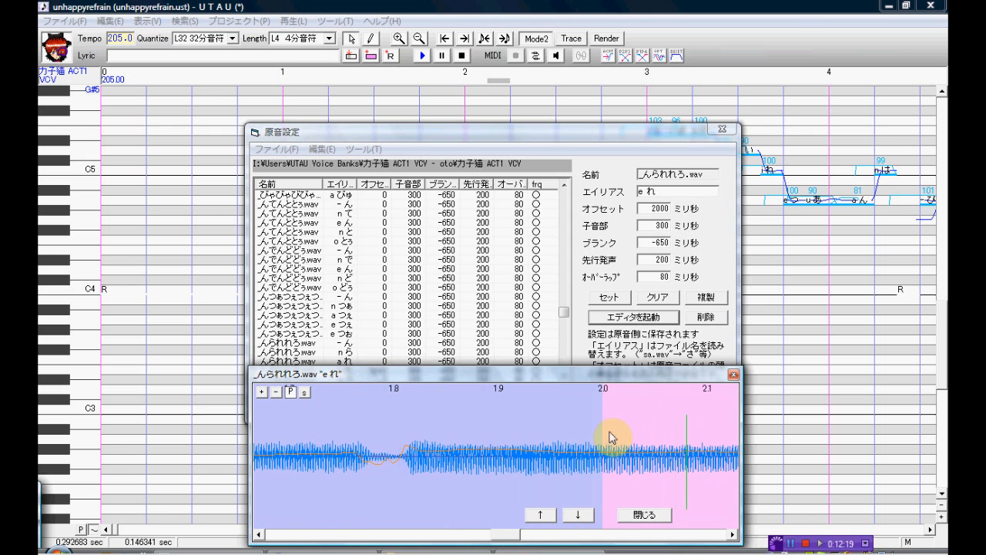
pyautogui.moveTo(605, 424); pyautogui.dragTo(247, 471)
pyautogui.moveTo(509, 534); pyautogui.dragTo(489, 540)
pyautogui.moveTo(429, 455); pyautogui.dragTo(353, 435)
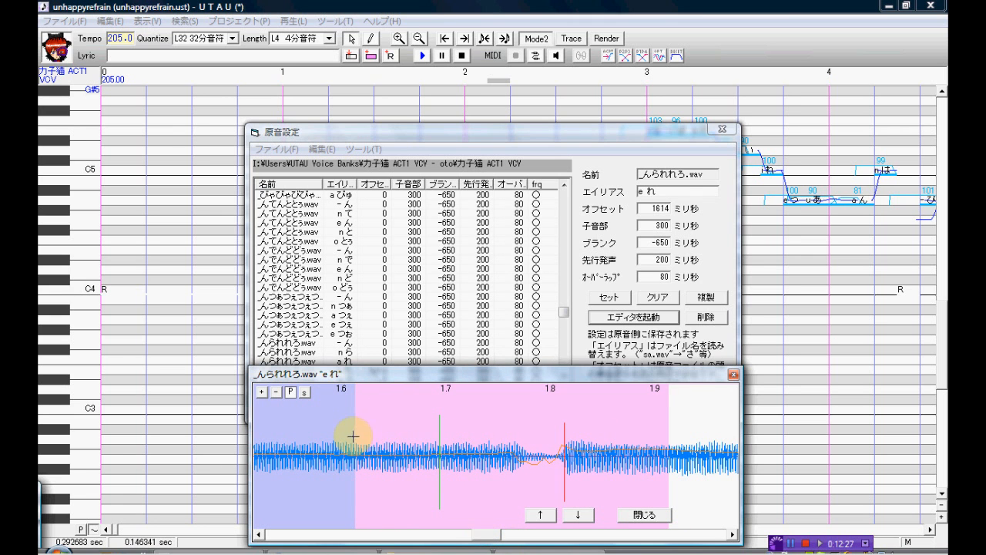
pyautogui.click(645, 513)
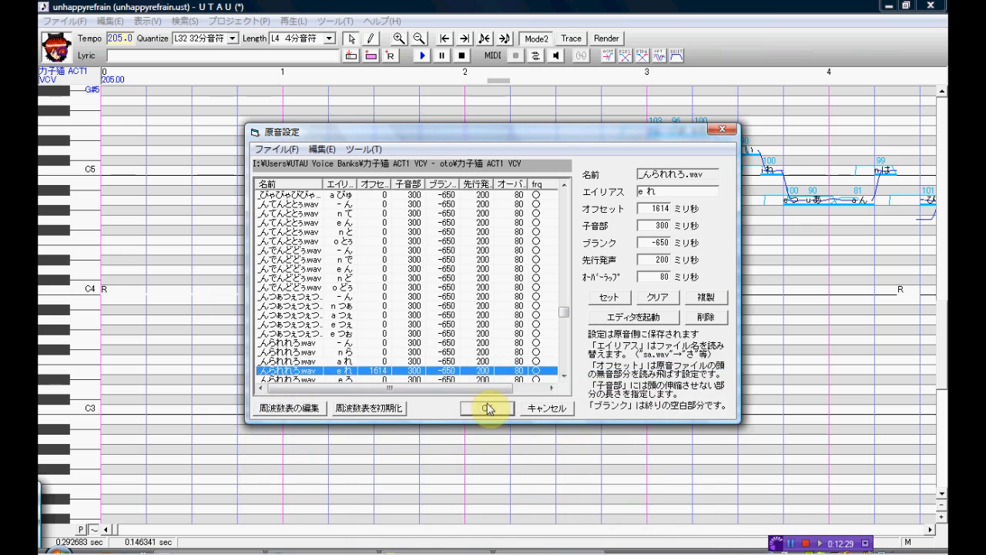
pyautogui.click(478, 412)
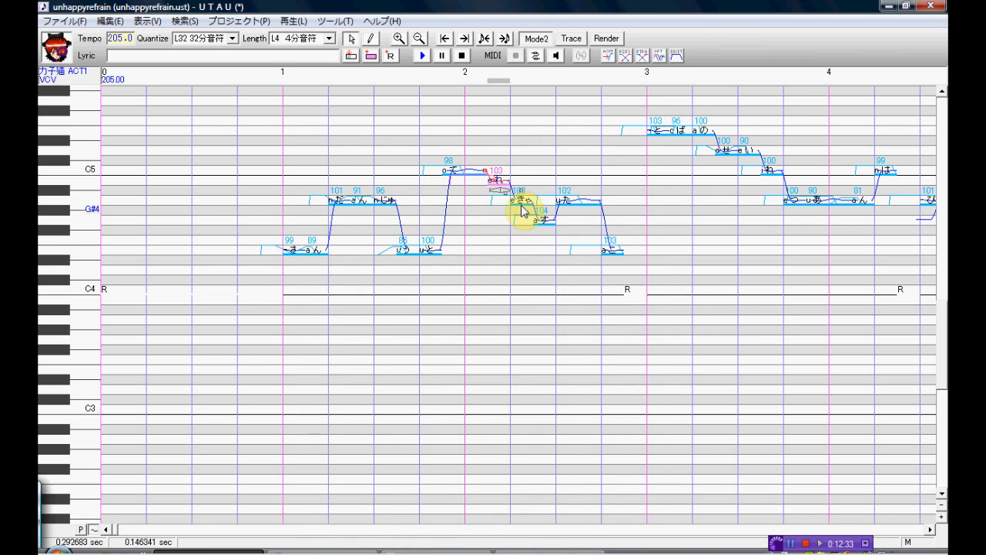
# Open the voicebank settings at the "e きゃ" entry and set its offset to 3600 ms.
pyautogui.click(335, 21)
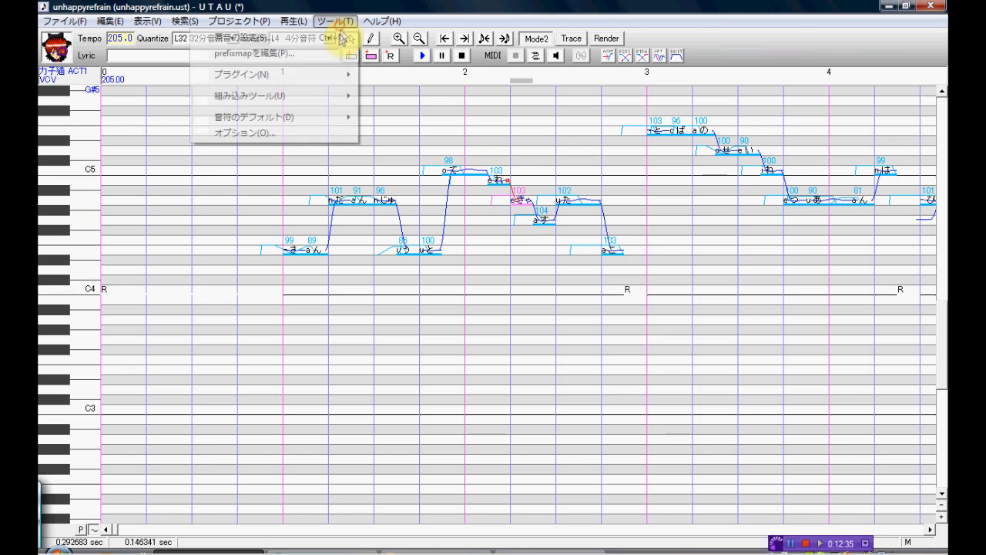
pyautogui.click(341, 39)
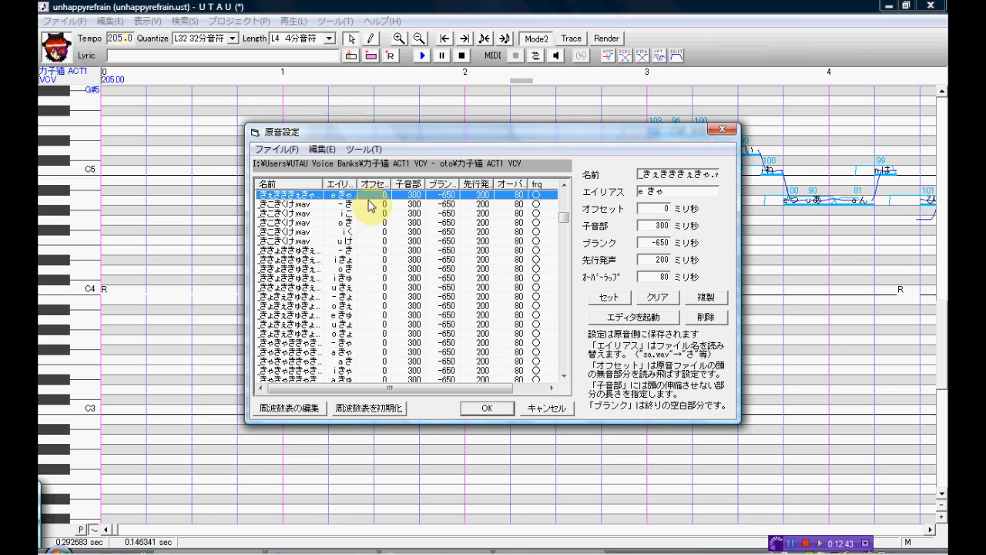
pyautogui.click(659, 208)
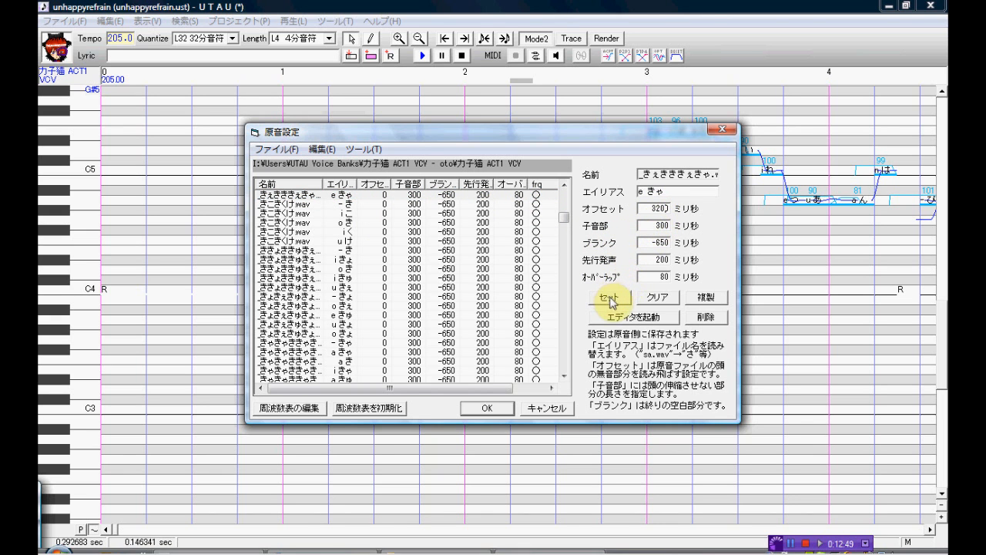
pyautogui.click(649, 208)
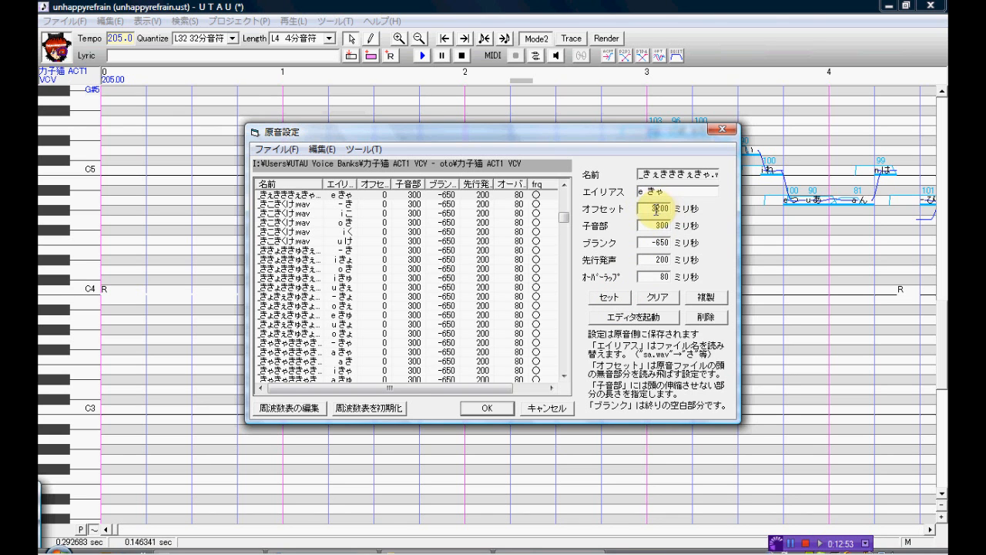
pyautogui.click(614, 299)
# Move the "e きゃ" offset back to about 2707 ms in the waveform editor and accept the voicebank settings.
pyautogui.click(622, 319)
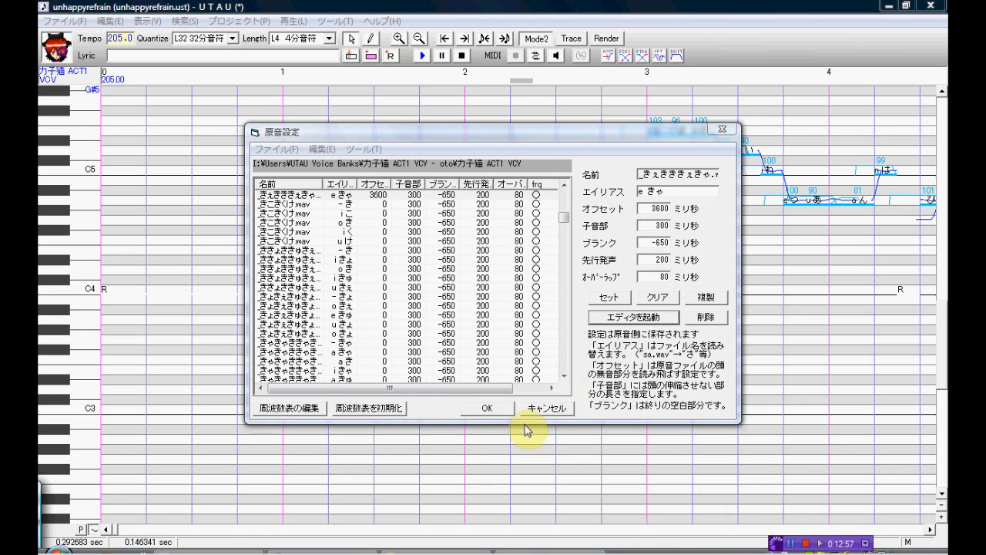
pyautogui.moveTo(707, 535); pyautogui.dragTo(663, 544)
pyautogui.moveTo(652, 413); pyautogui.dragTo(90, 445)
pyautogui.moveTo(678, 535); pyautogui.dragTo(154, 419)
pyautogui.click(620, 539)
pyautogui.moveTo(622, 544); pyautogui.dragTo(508, 431)
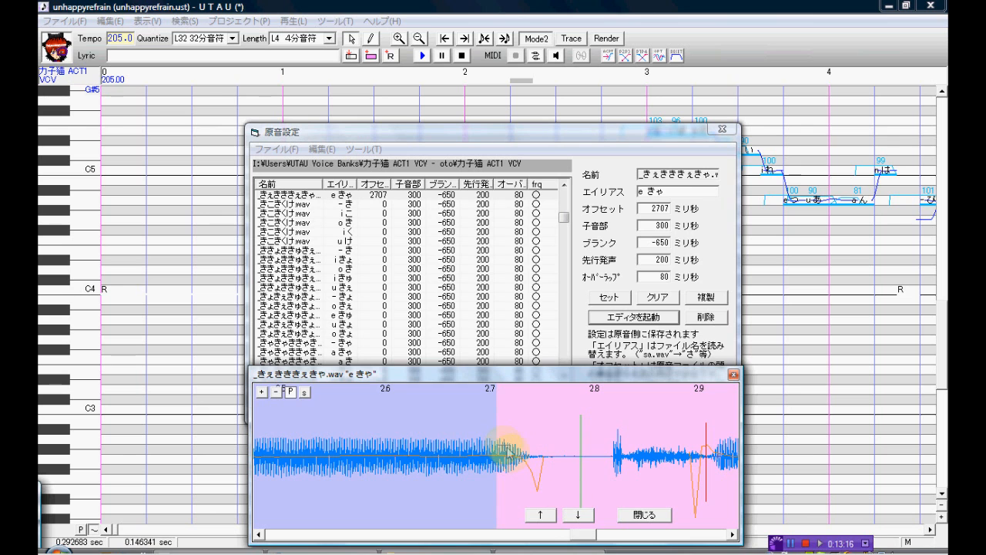
pyautogui.click(644, 514)
pyautogui.click(481, 406)
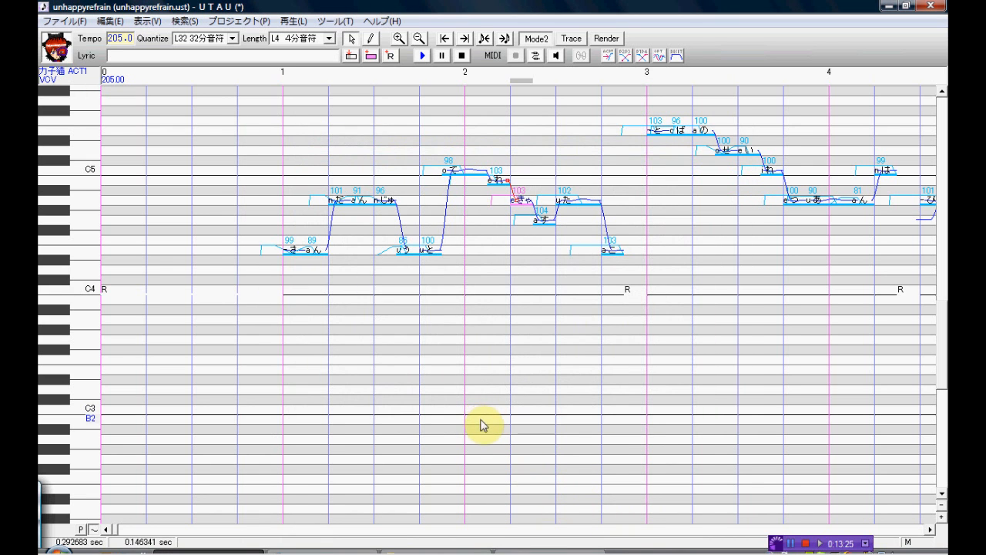
# Open the voicebank settings at the "a す" entry, set its offset to 2400 ms, and open its waveform editor.
pyautogui.click(544, 241)
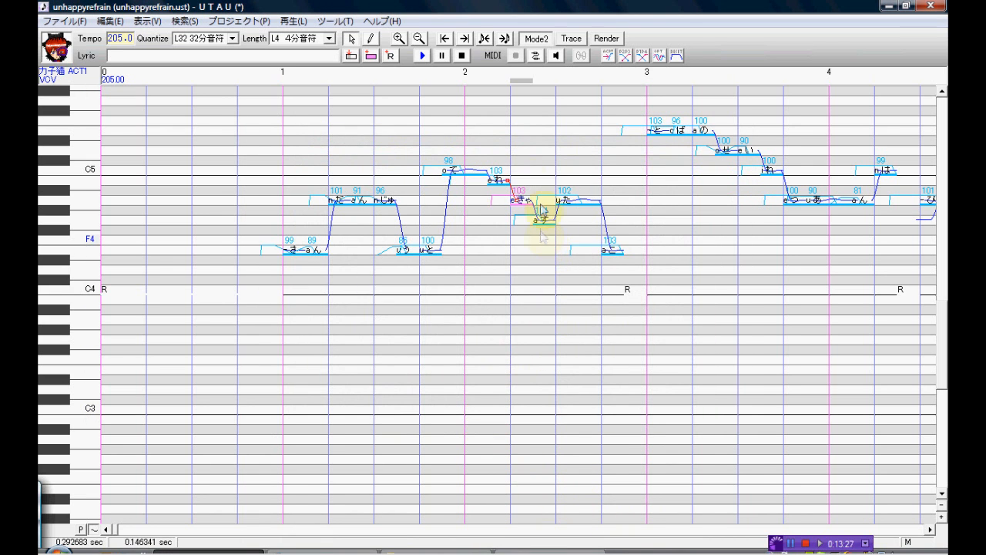
pyautogui.click(335, 21)
pyautogui.click(337, 37)
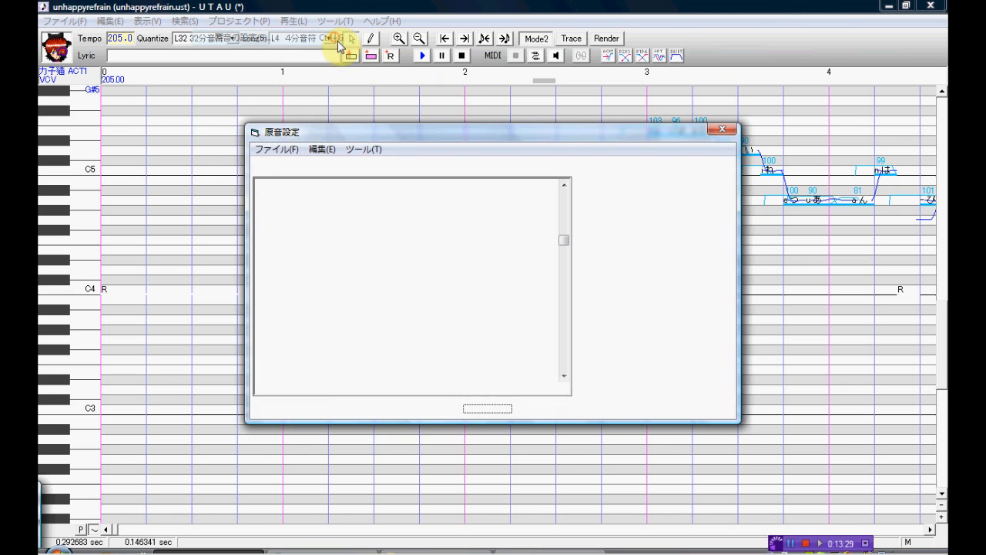
pyautogui.moveTo(563, 240); pyautogui.dragTo(565, 241)
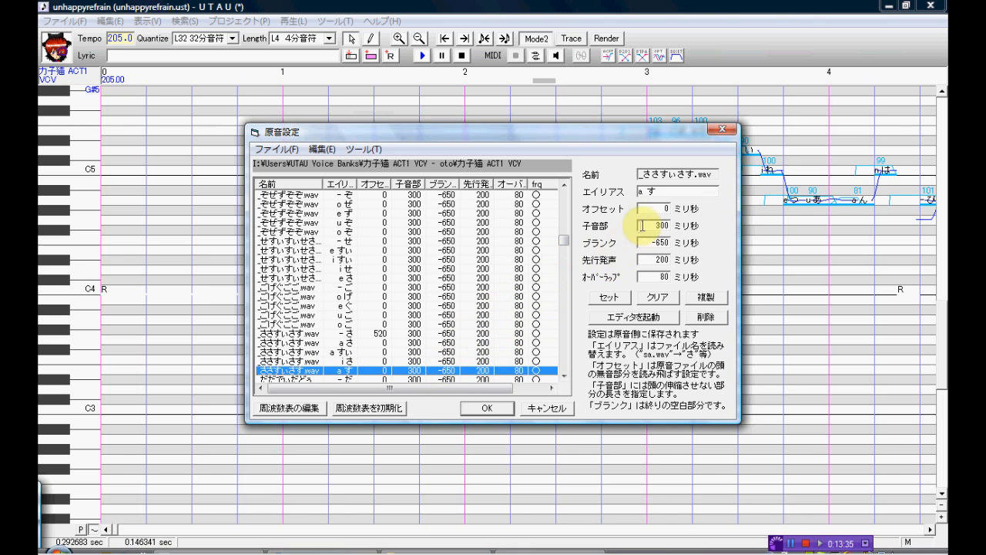
pyautogui.click(659, 208)
pyautogui.write('2400')
pyautogui.click(608, 296)
pyautogui.click(633, 317)
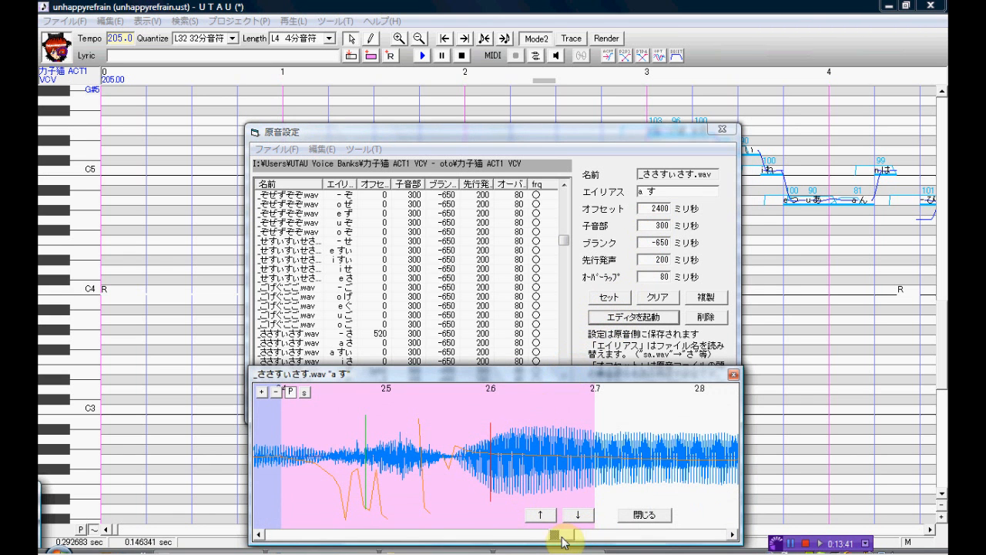
# Check the waveform further along, set the "a す" entry's offset to 2900 ms, and reopen its waveform editor.
pyautogui.moveTo(561, 536); pyautogui.dragTo(564, 538)
pyautogui.moveTo(591, 539)
pyautogui.mouseDown()
pyautogui.moveTo(661, 544)
pyautogui.moveTo(615, 548)
pyautogui.moveTo(610, 539)
pyautogui.mouseUp()
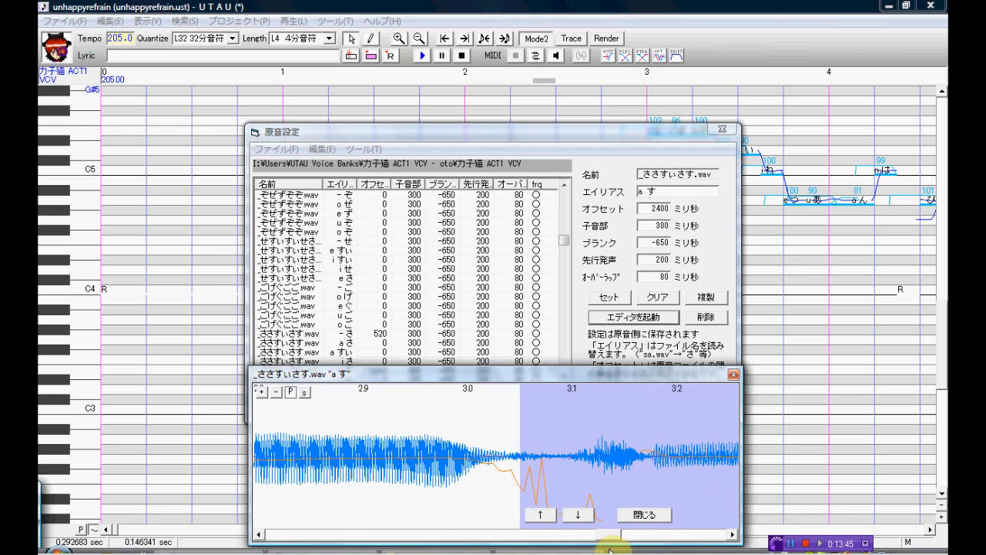
pyautogui.click(654, 518)
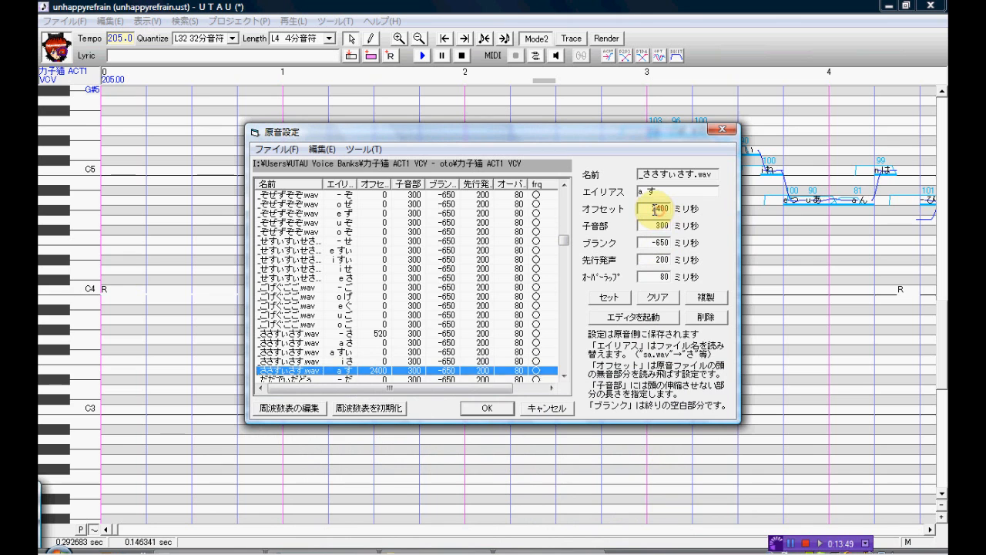
pyautogui.click(653, 208)
pyautogui.click(609, 297)
pyautogui.click(625, 316)
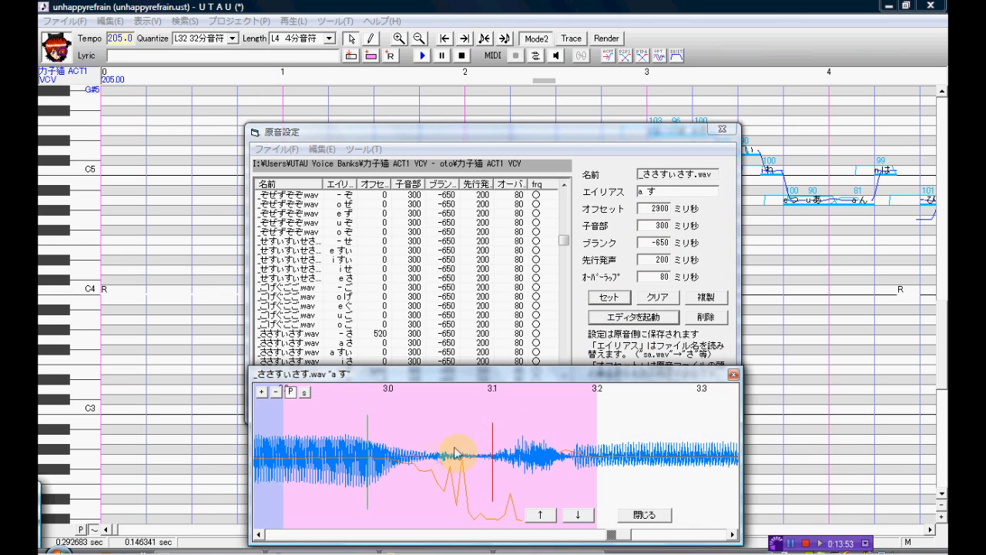
# Move the "a す" offset forward to about 2969 ms in the waveform editor and accept the voicebank settings.
pyautogui.moveTo(284, 408); pyautogui.dragTo(356, 407)
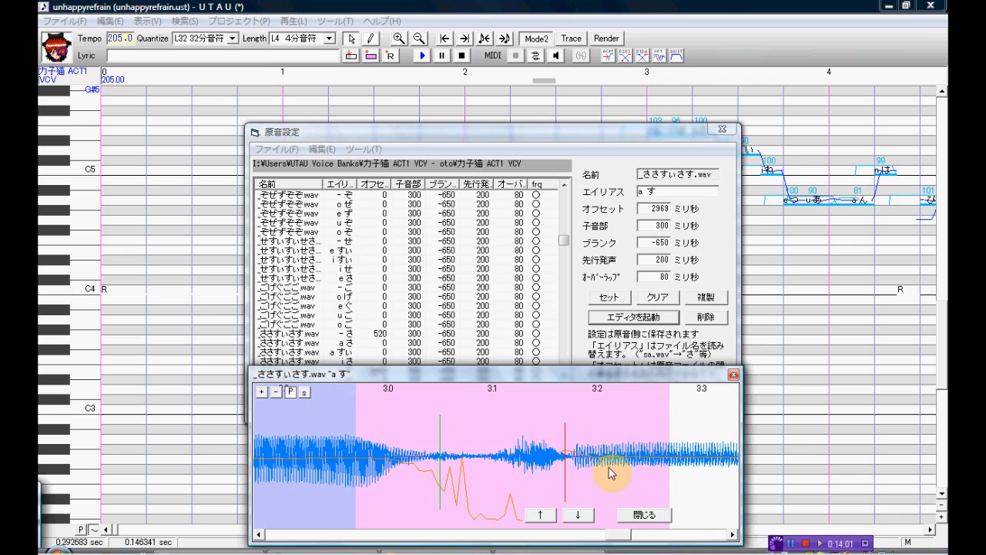
pyautogui.click(632, 514)
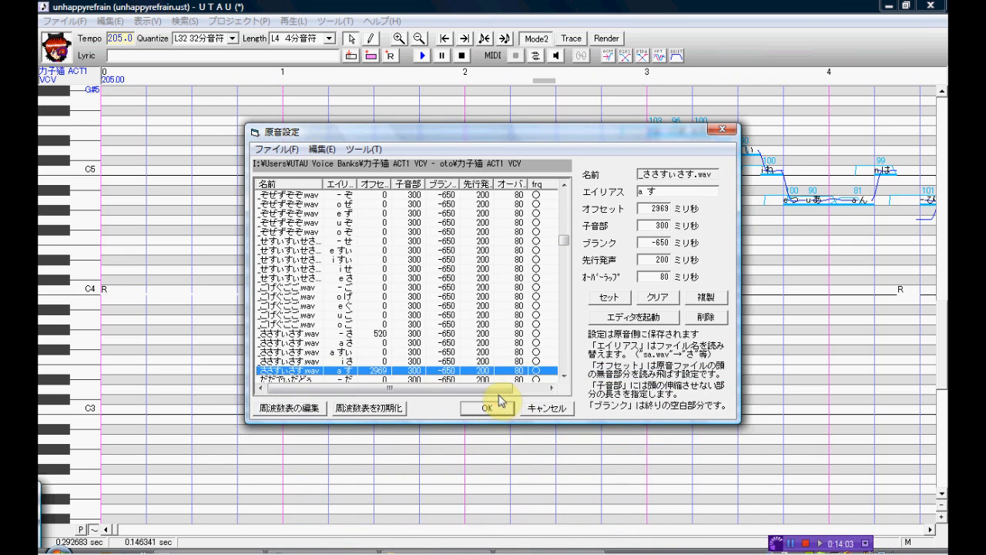
pyautogui.click(487, 407)
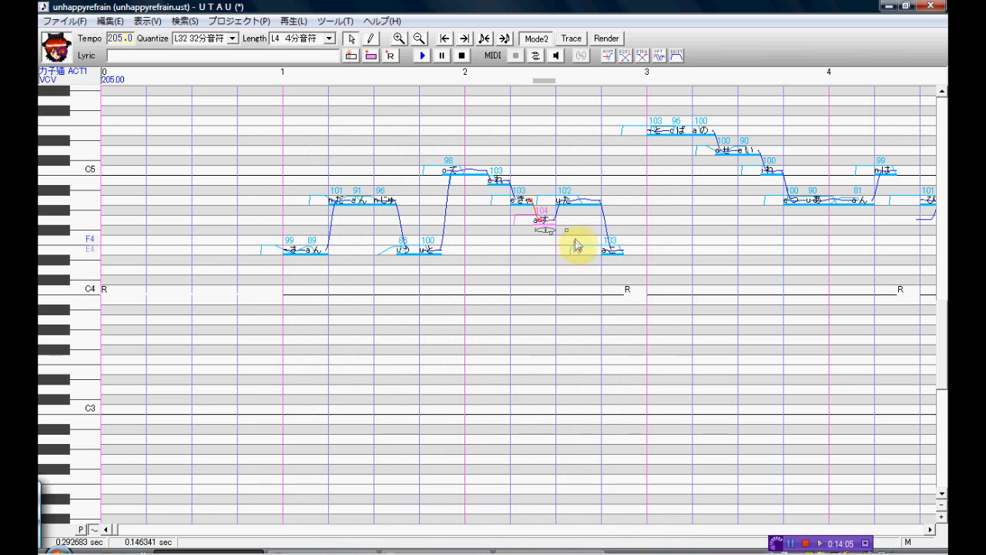
# Open the voicebank settings at the "u た" entry, set its offset to 800 ms, and open its waveform editor.
pyautogui.click(577, 236)
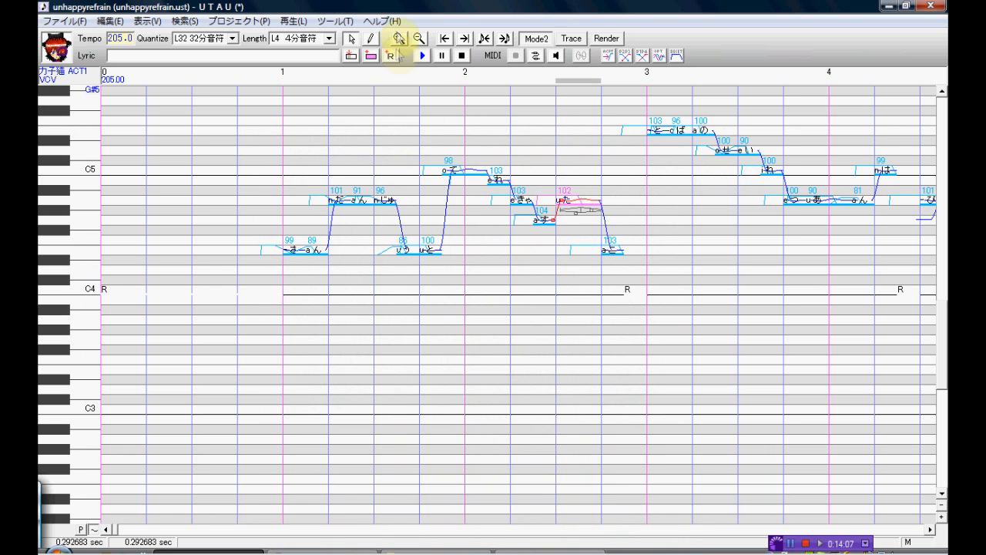
pyautogui.click(348, 22)
pyautogui.click(345, 36)
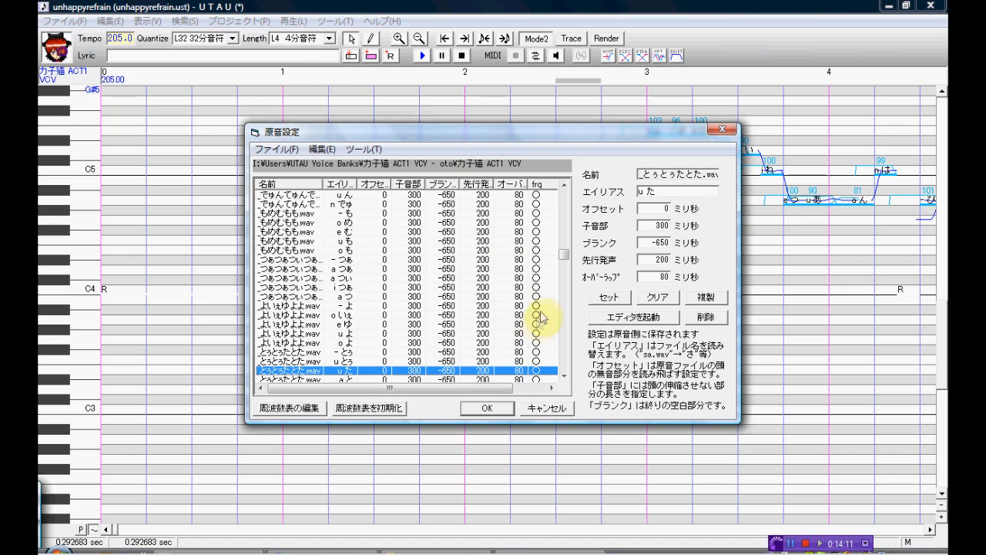
pyautogui.click(669, 208)
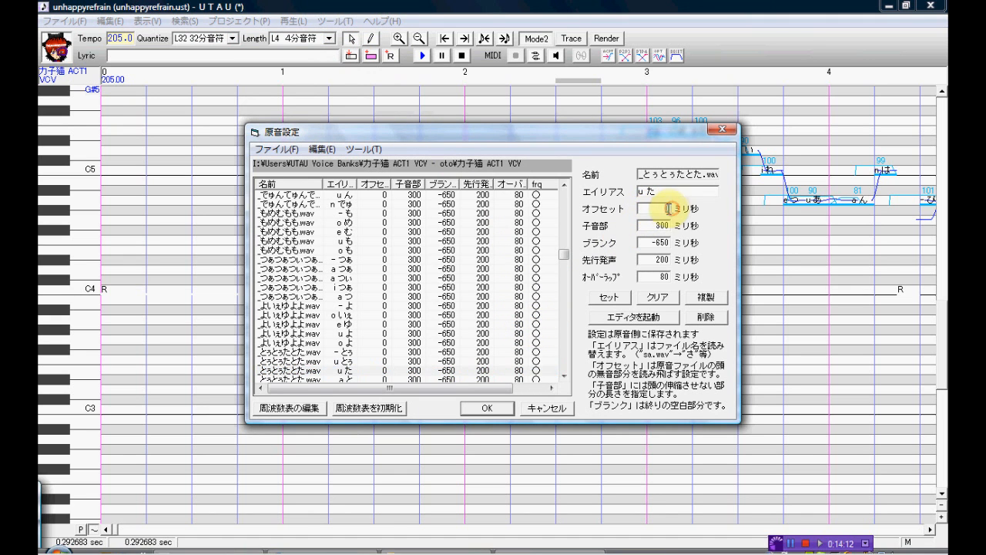
pyautogui.write('800')
pyautogui.click(607, 297)
pyautogui.click(607, 317)
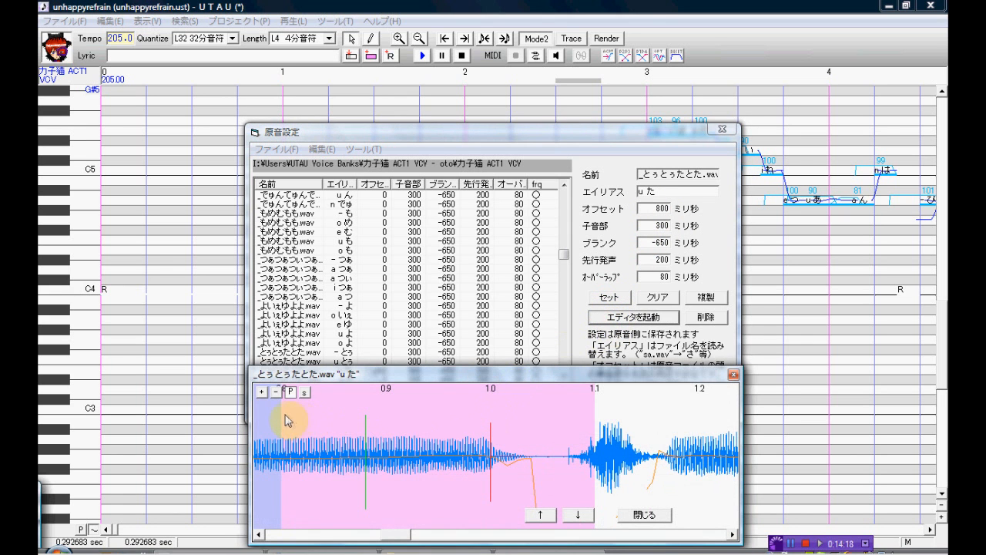
# Move the "u た" offset forward to about 950 ms in the waveform editor and accept the voicebank settings.
pyautogui.moveTo(282, 411); pyautogui.dragTo(441, 415)
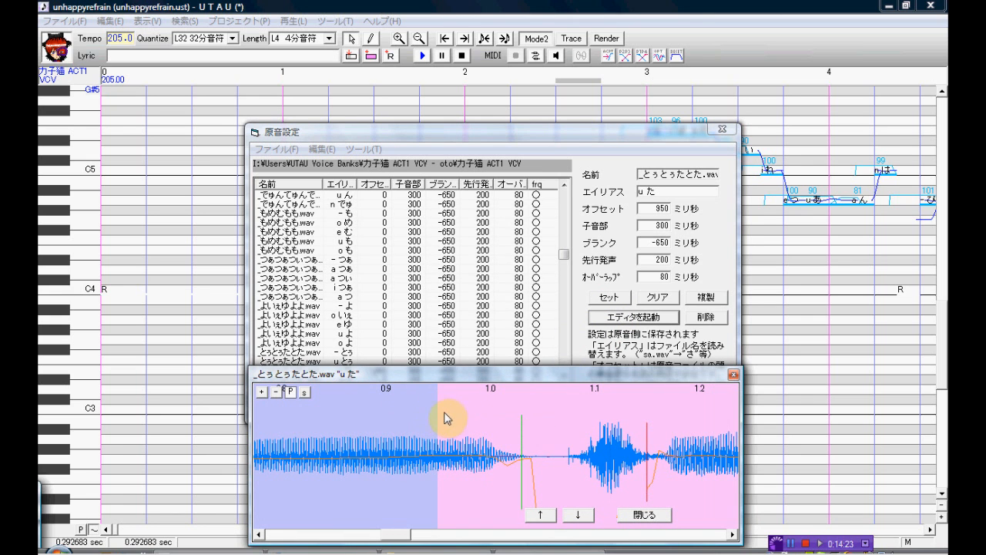
pyautogui.click(636, 516)
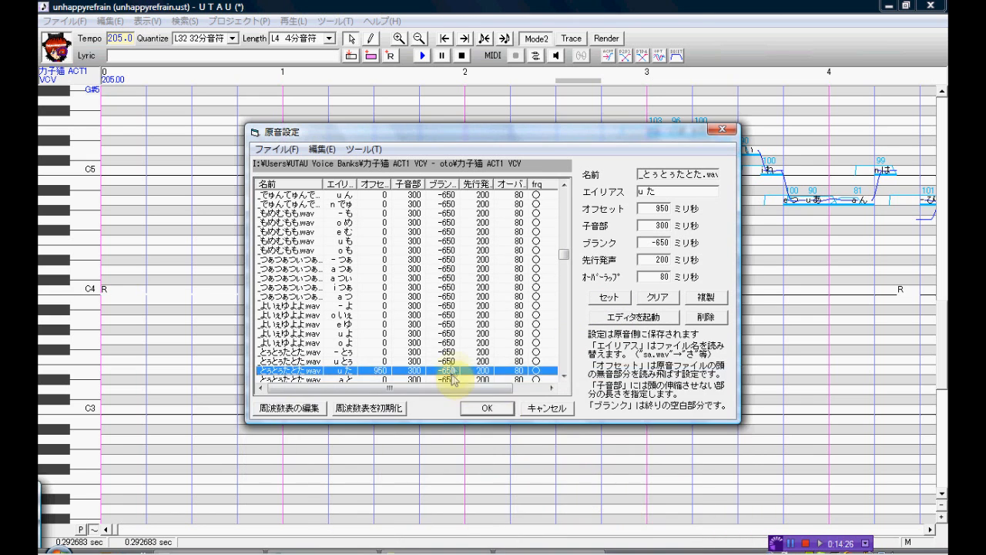
pyautogui.click(486, 408)
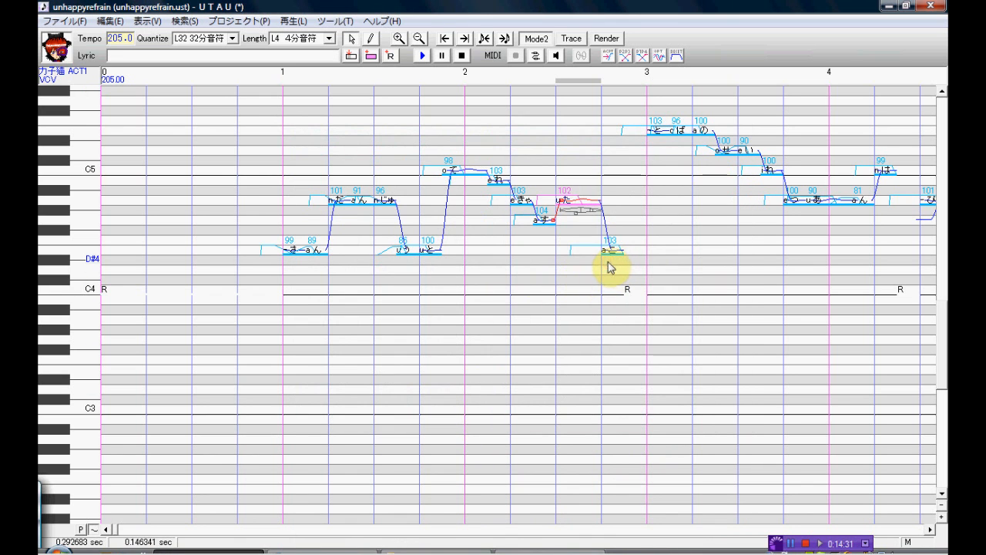
# Open the voicebank settings at the "a こ" entry, set its offset to 2100 ms, and open its waveform editor.
pyautogui.click(607, 260)
pyautogui.click(334, 21)
pyautogui.click(336, 39)
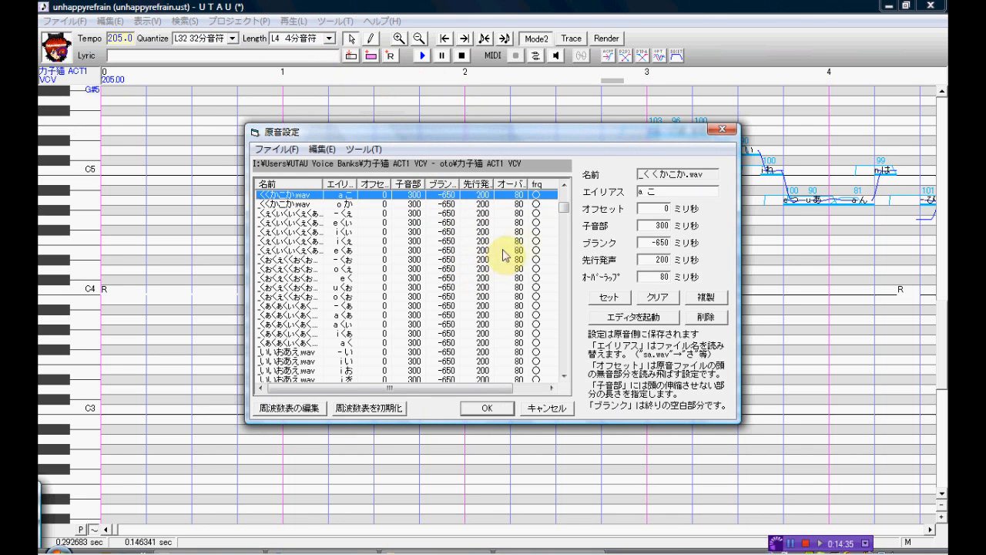
pyautogui.click(661, 209)
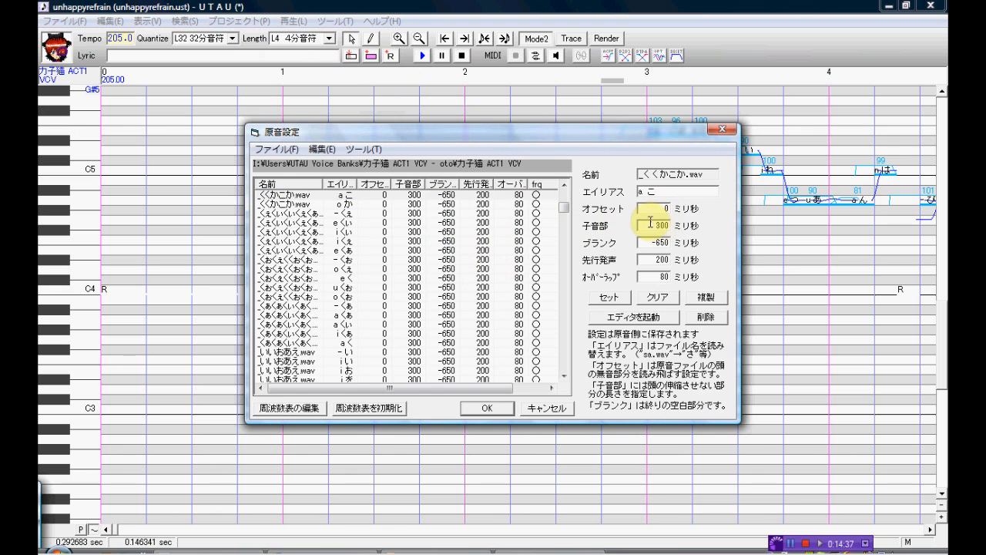
pyautogui.write('2100')
pyautogui.click(608, 297)
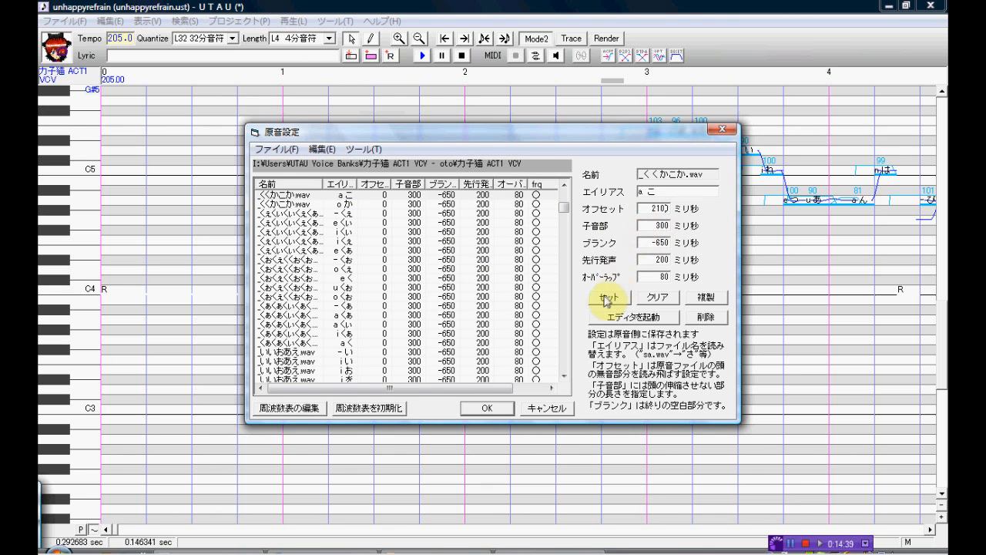
pyautogui.click(633, 316)
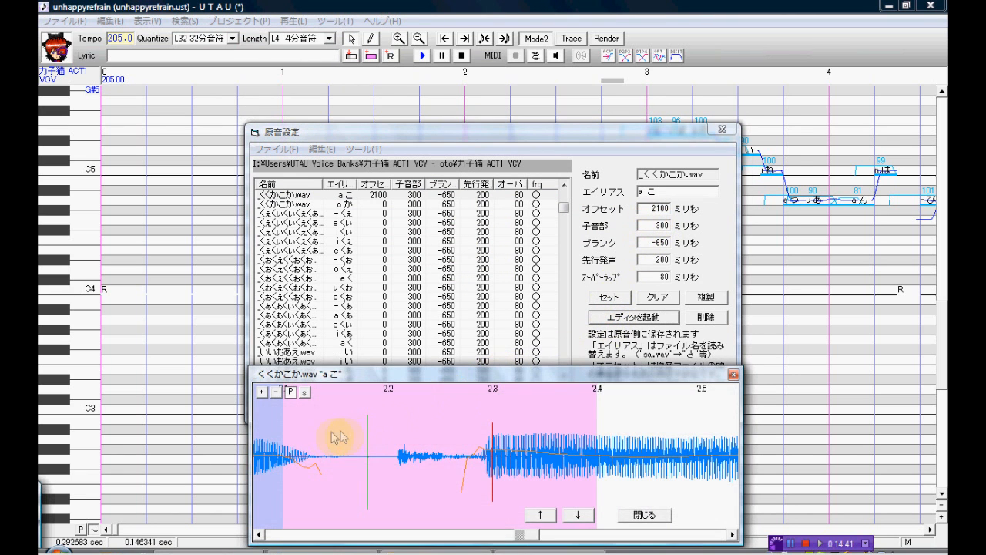
# Move the "a こ" offset back to about 2085 ms in the waveform editor and accept the voicebank settings.
pyautogui.moveTo(284, 420); pyautogui.dragTo(268, 419)
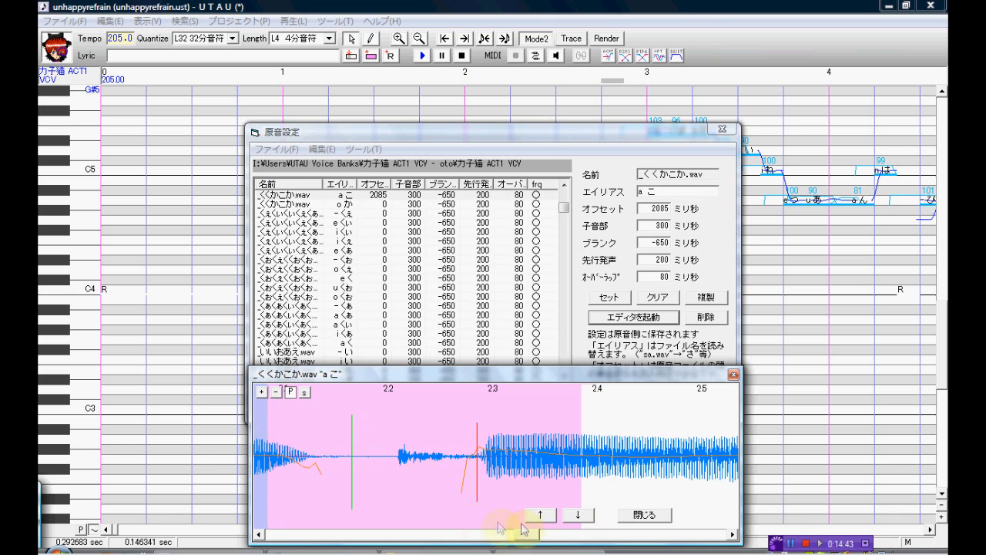
pyautogui.moveTo(531, 536); pyautogui.dragTo(579, 531)
pyautogui.click(643, 514)
pyautogui.click(490, 405)
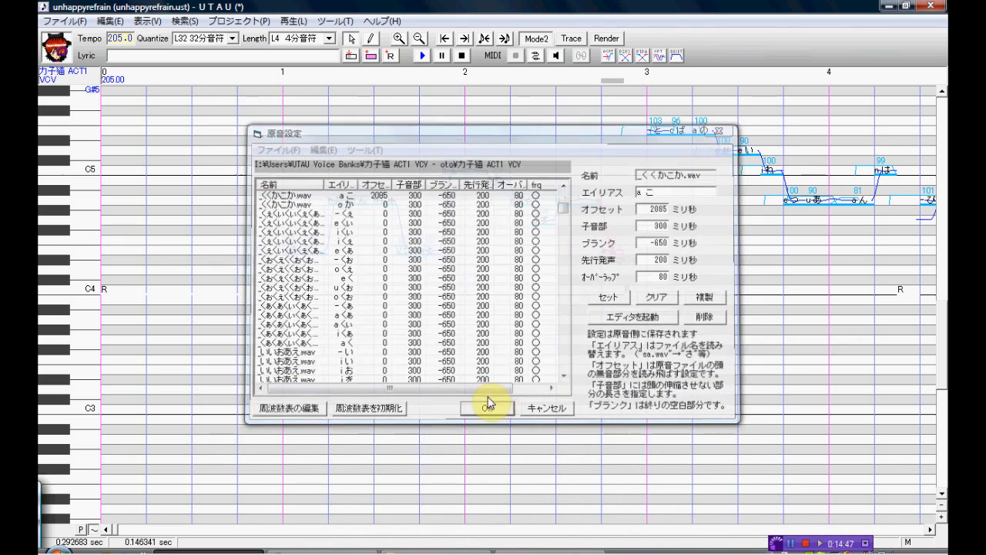
# Crossfade the envelopes of all the first phrase's notes, from "- さ" through "a こ", and play the phrase.
pyautogui.moveTo(592, 276); pyautogui.dragTo(290, 270)
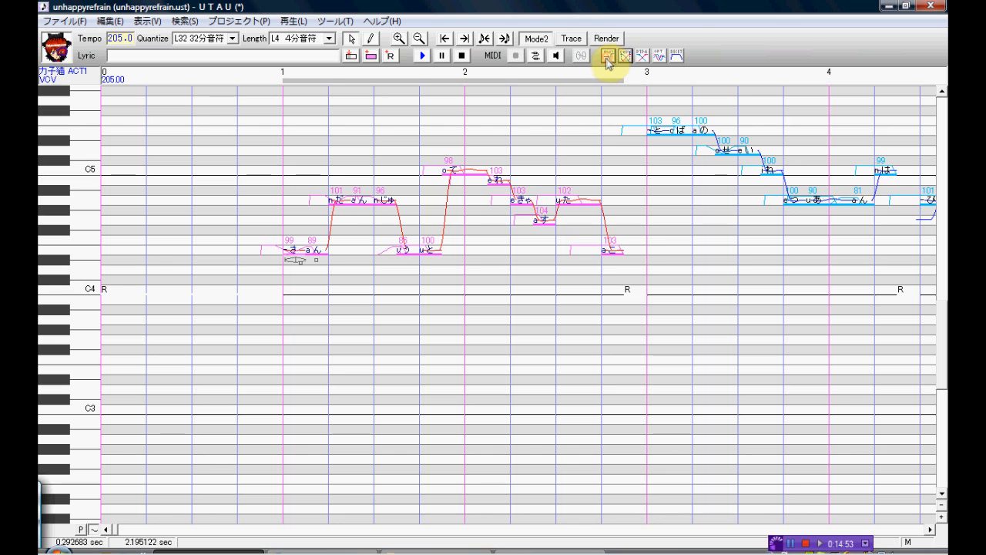
pyautogui.click(418, 58)
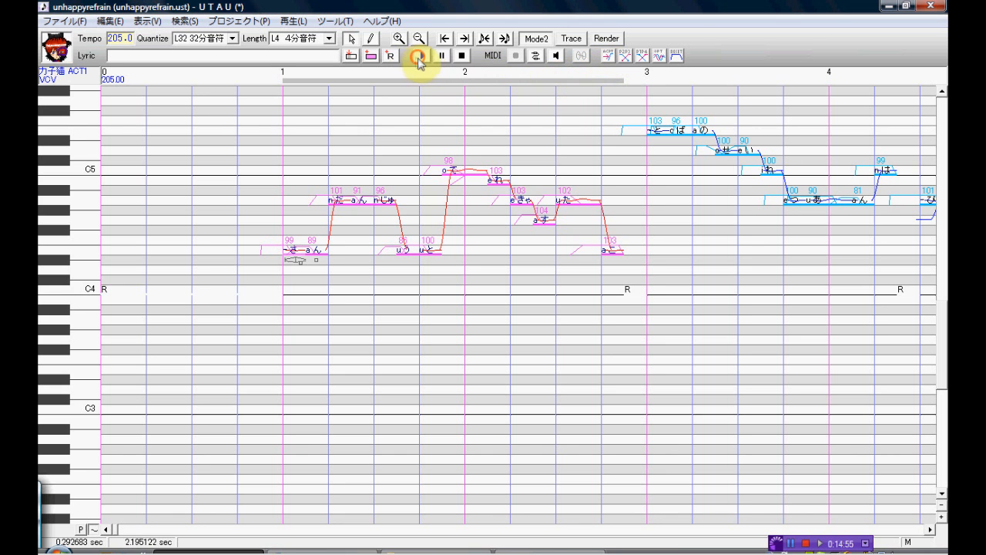